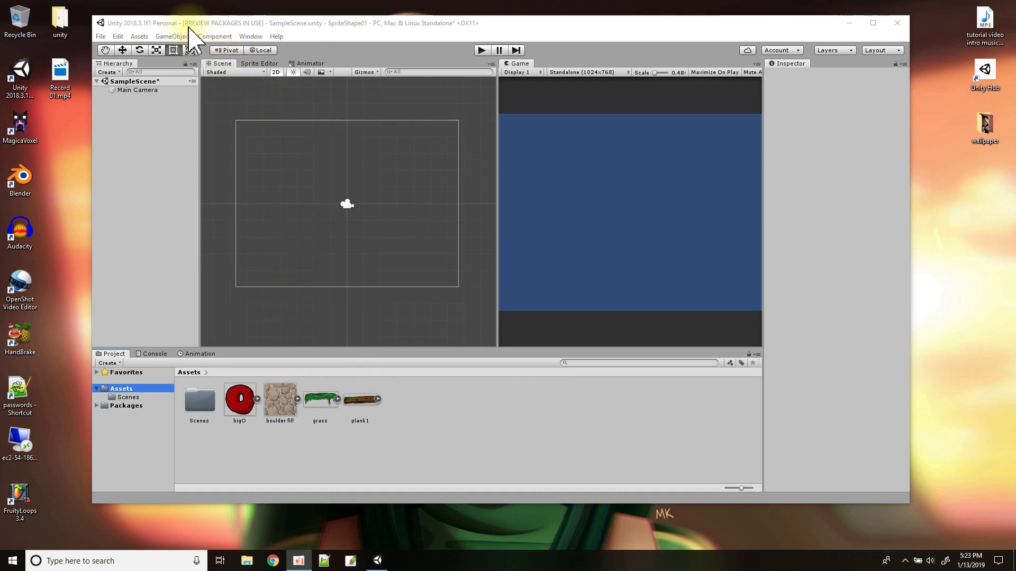
# Look inside the project's Packages for the 2D SpriteShape package and its contents, and return to the Assets folder
pyautogui.click(97, 406)
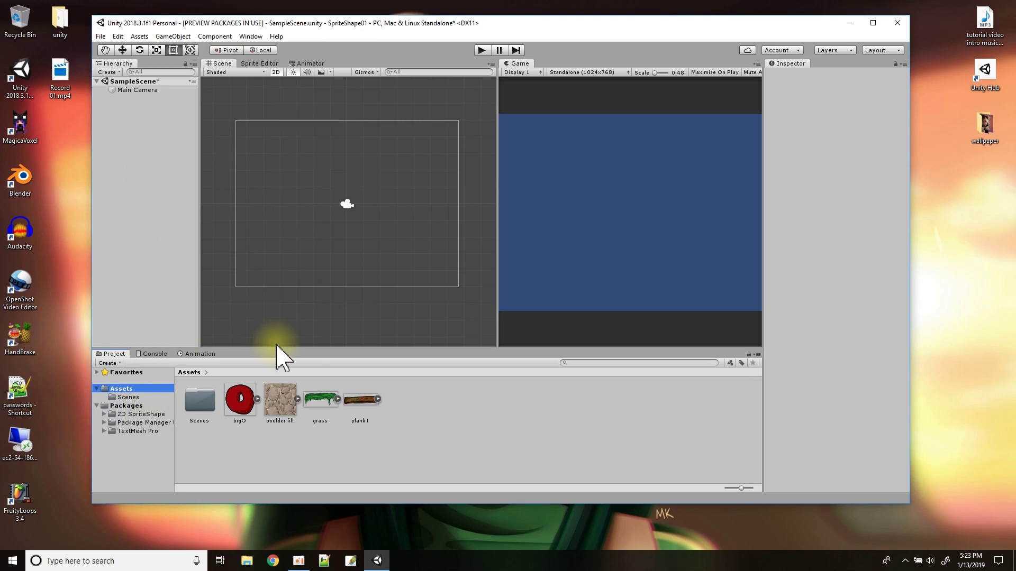
pyautogui.click(125, 415)
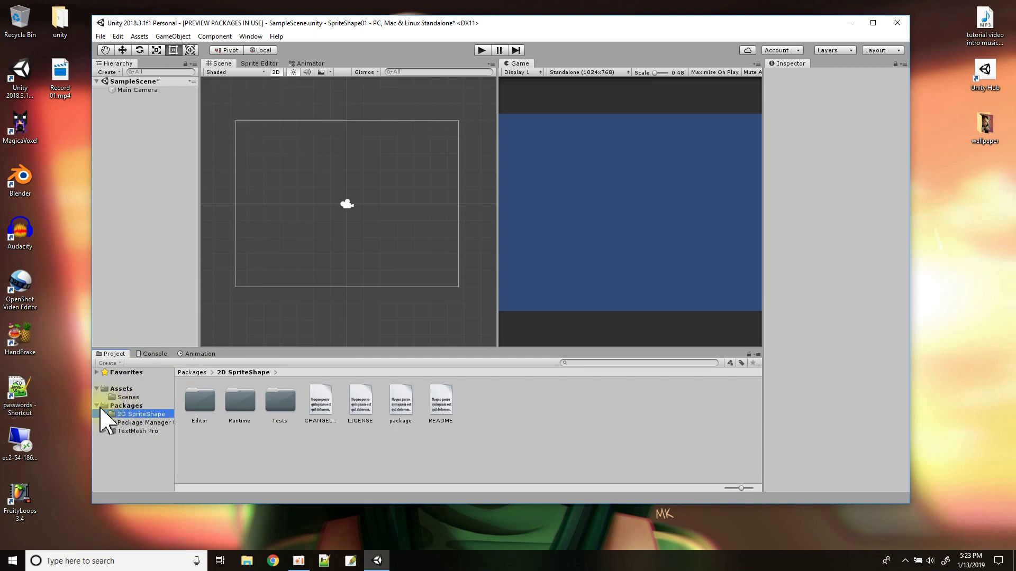
pyautogui.click(97, 406)
pyautogui.click(111, 390)
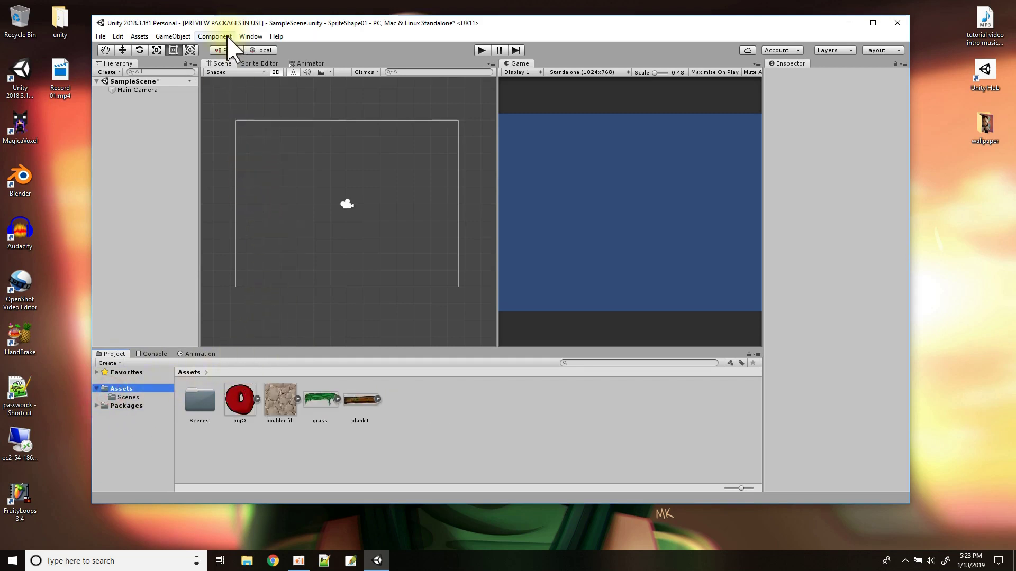
# Check the Package Manager's preview-package option and the install status of 2D Animation and 2D SpriteShape, and recheck the project's Packages list
pyautogui.click(243, 36)
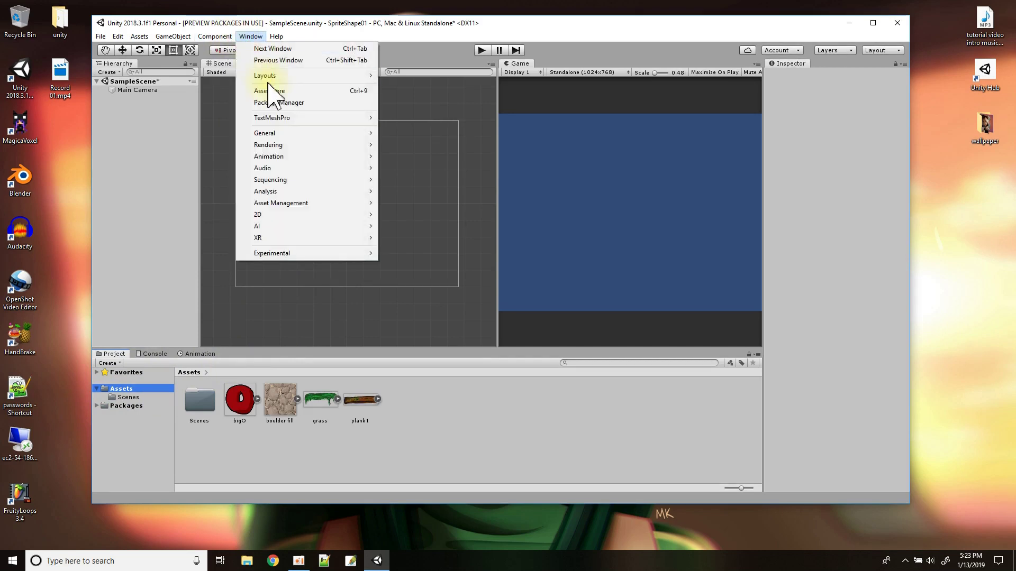
pyautogui.click(281, 104)
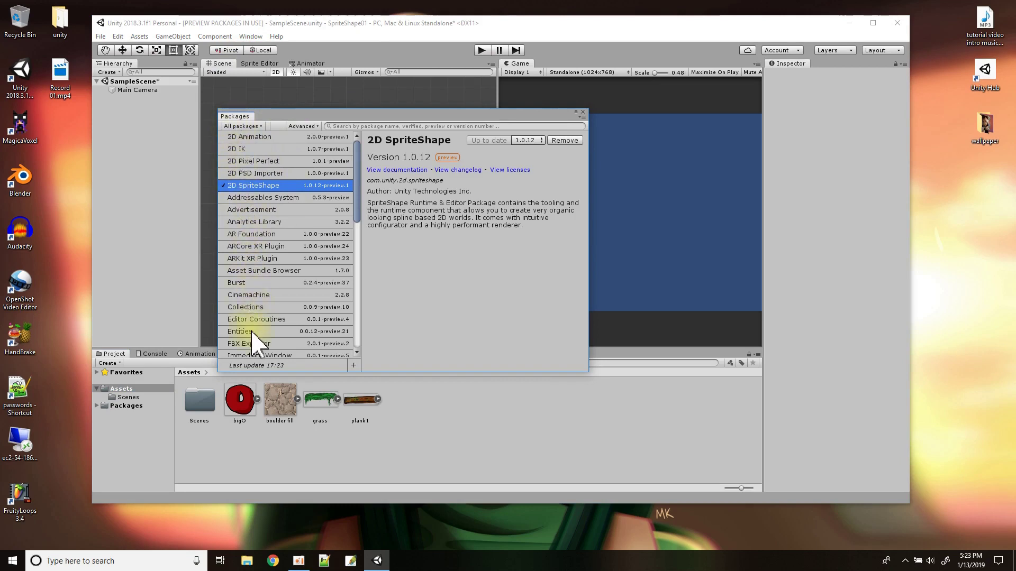
pyautogui.click(311, 127)
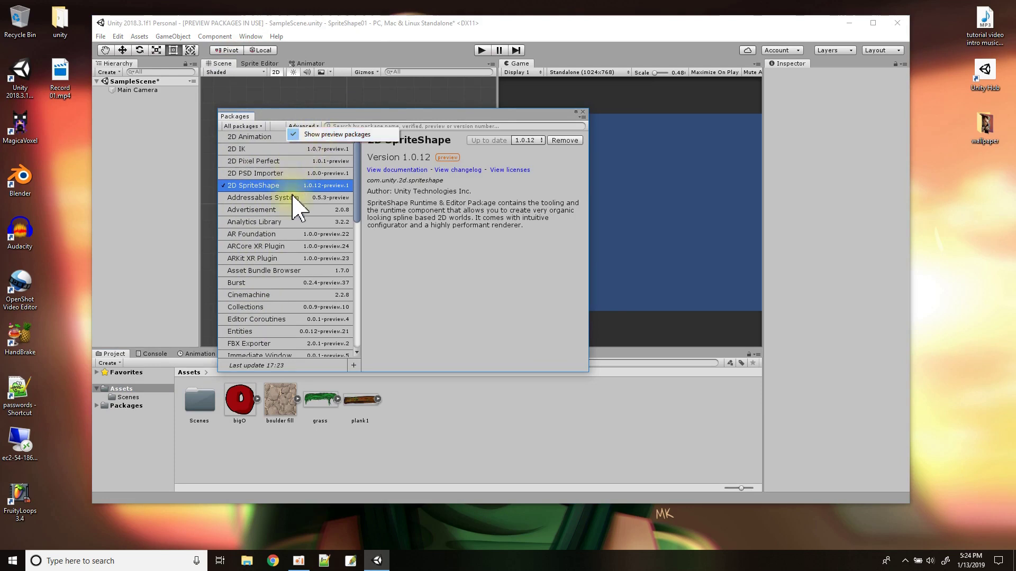
pyautogui.click(364, 228)
pyautogui.click(360, 193)
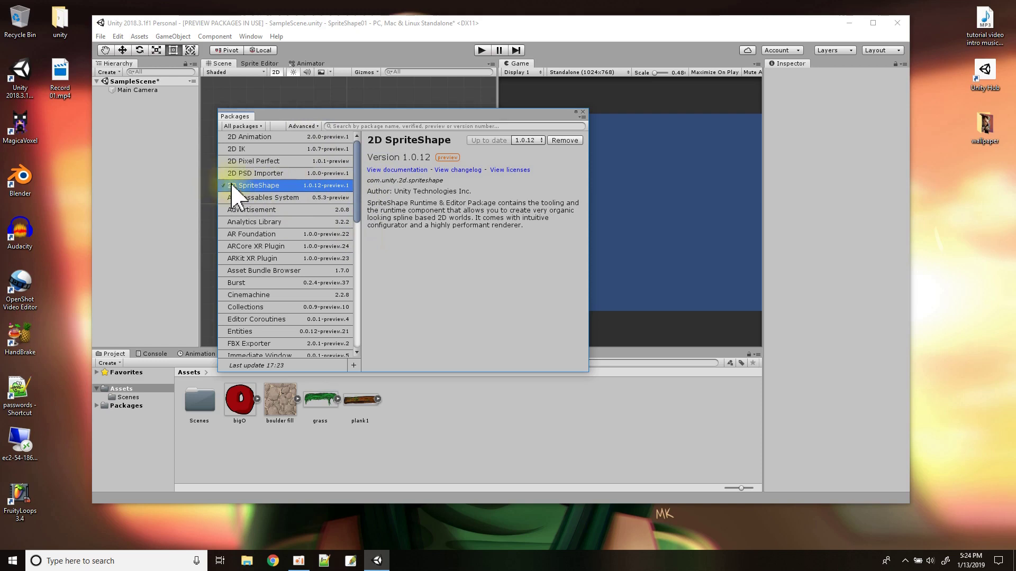
pyautogui.click(258, 138)
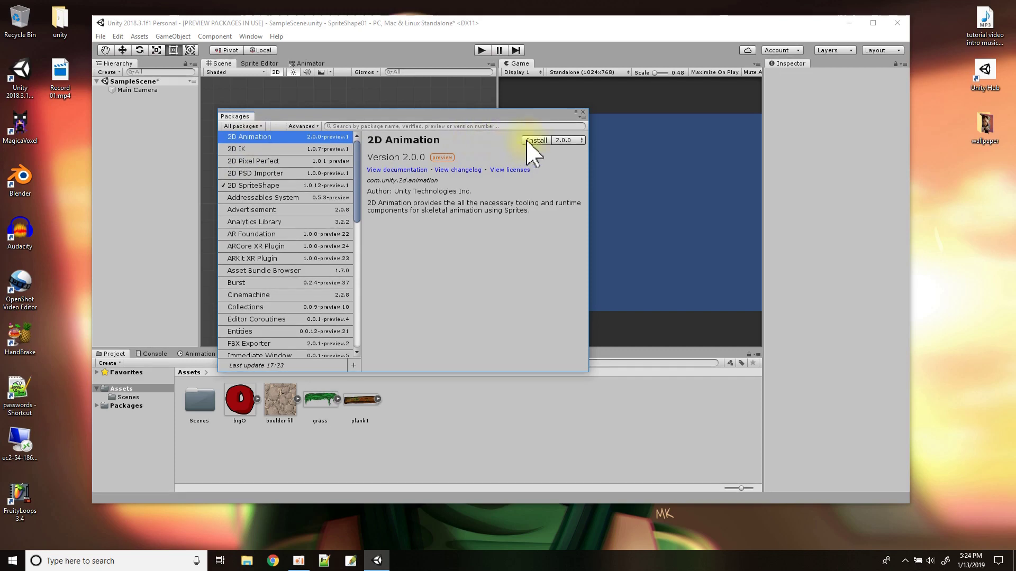
pyautogui.click(285, 185)
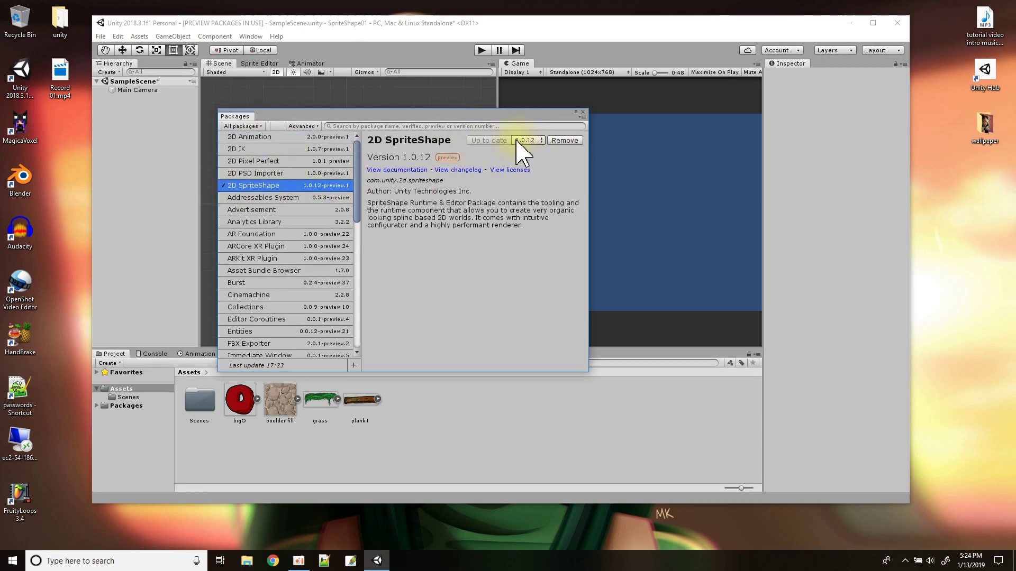
pyautogui.click(584, 111)
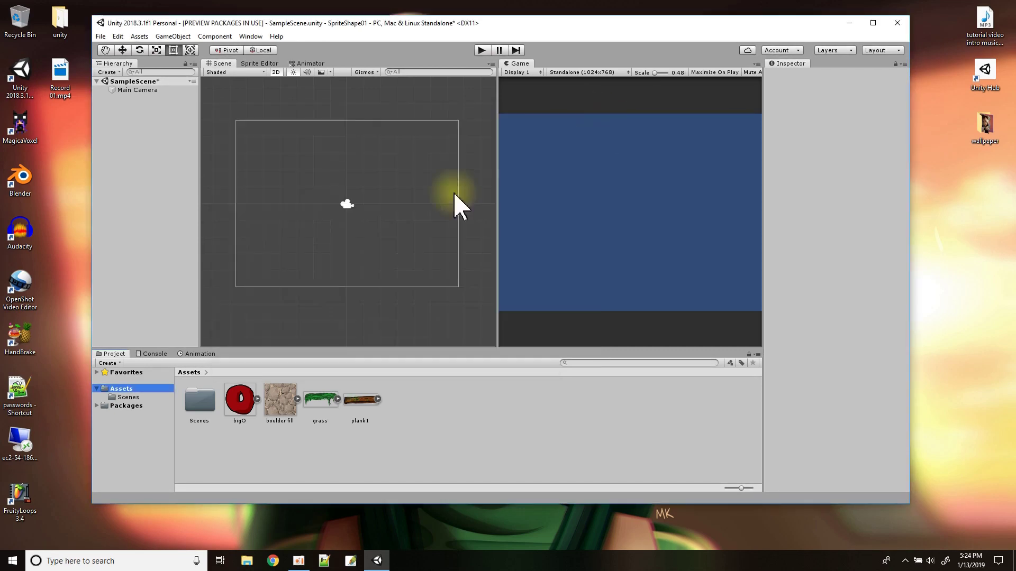
pyautogui.click(96, 405)
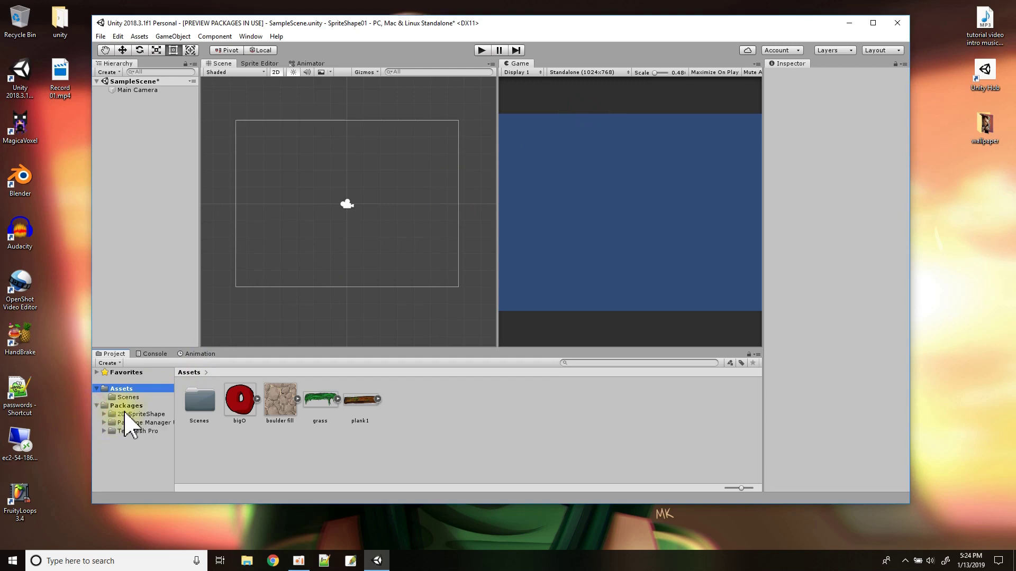
pyautogui.click(96, 405)
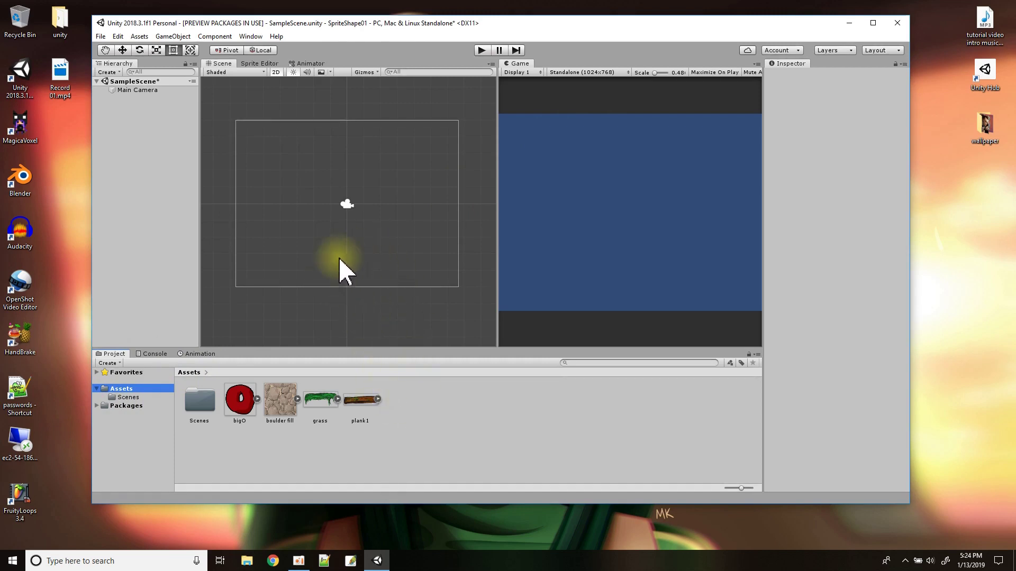
# Create an empty Sprite Shape Profile in the Assets folder and name it Land
pyautogui.click(421, 408)
pyautogui.rightClick(421, 407)
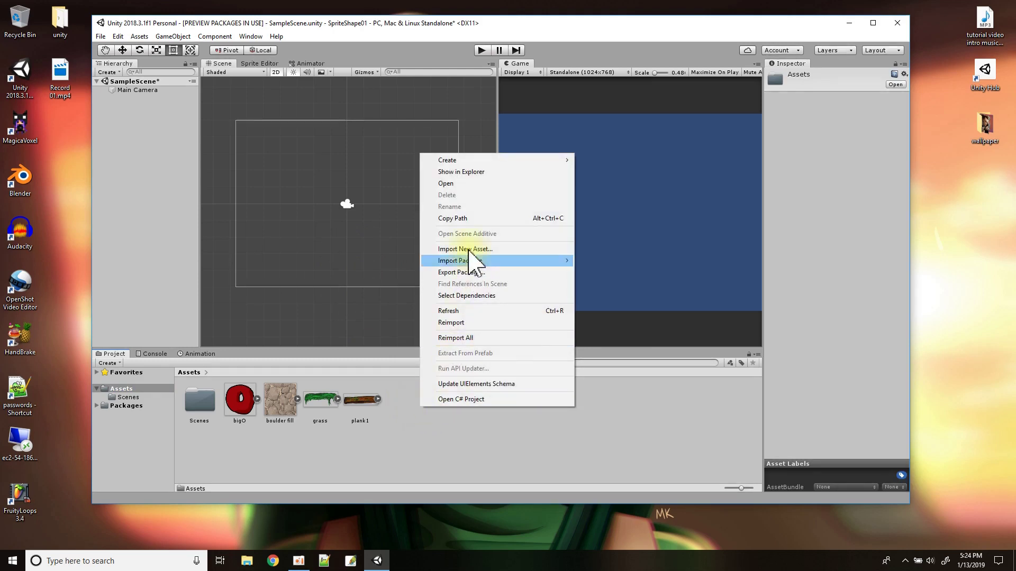
pyautogui.moveTo(514, 162)
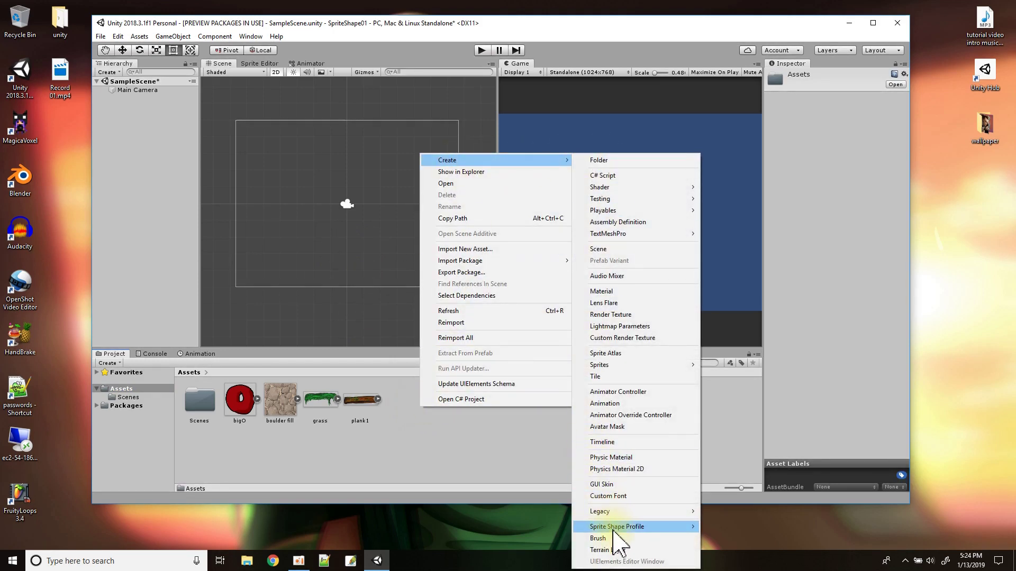
pyautogui.moveTo(614, 531)
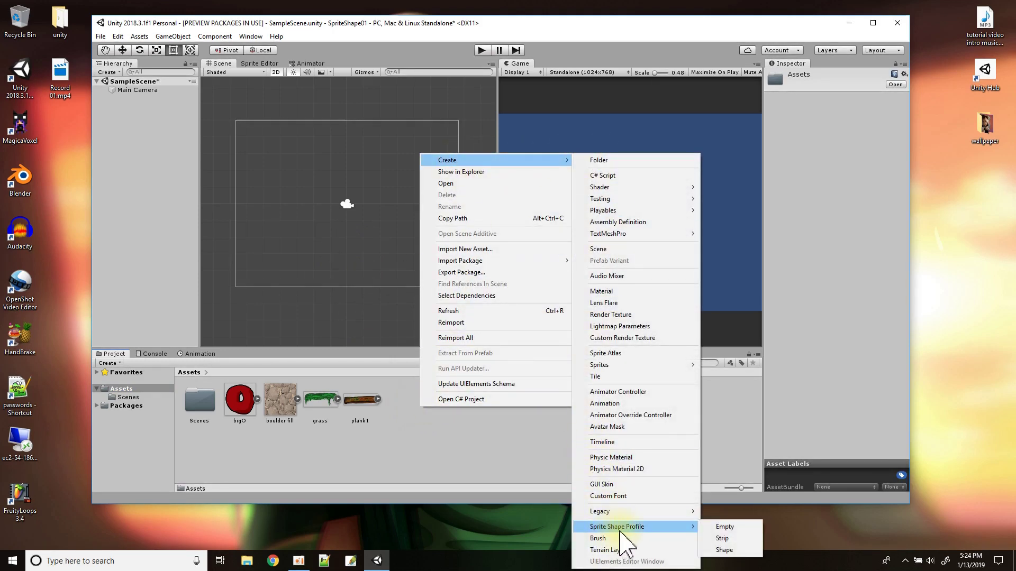
pyautogui.click(730, 527)
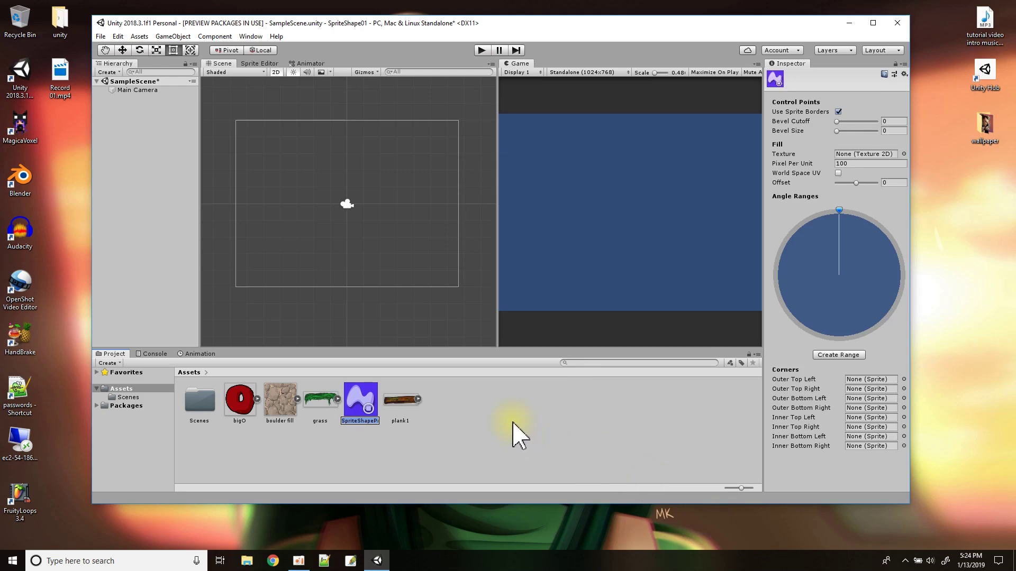
pyautogui.click(360, 424)
pyautogui.press('Return')
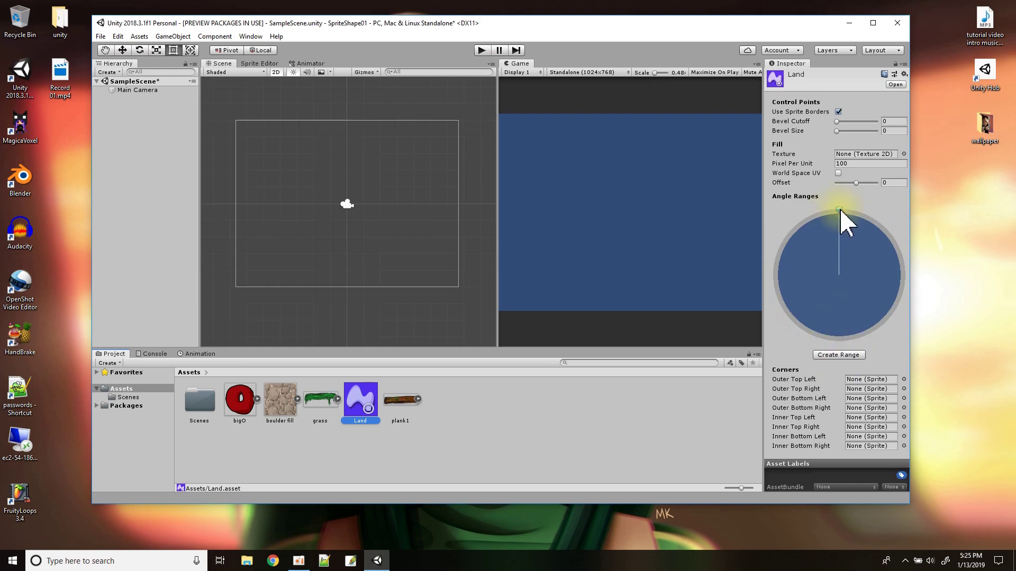
# Create the Land profile's upper angle range from 45 to -45 and assign the grass sprite to it
pyautogui.click(845, 356)
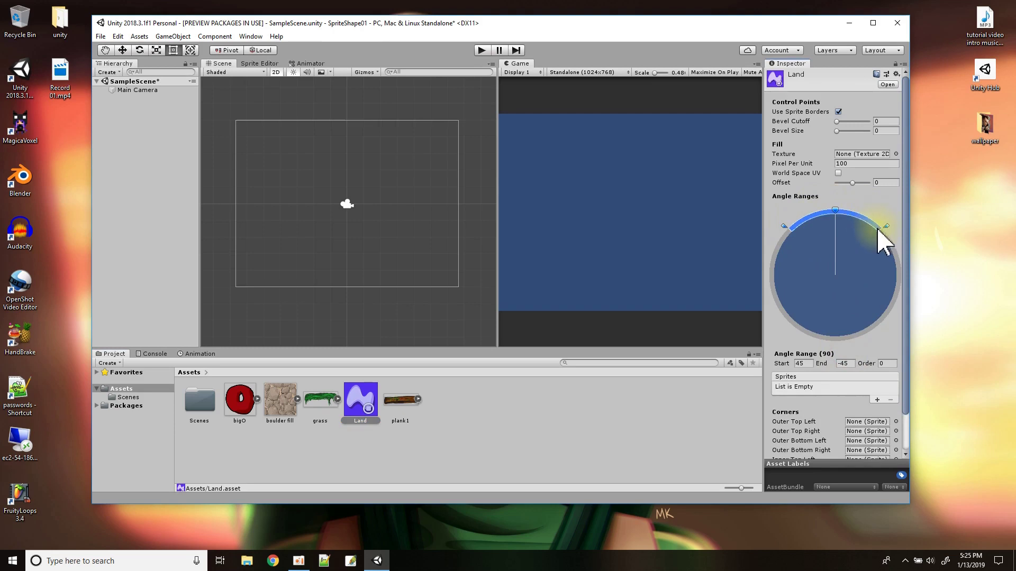
pyautogui.click(876, 400)
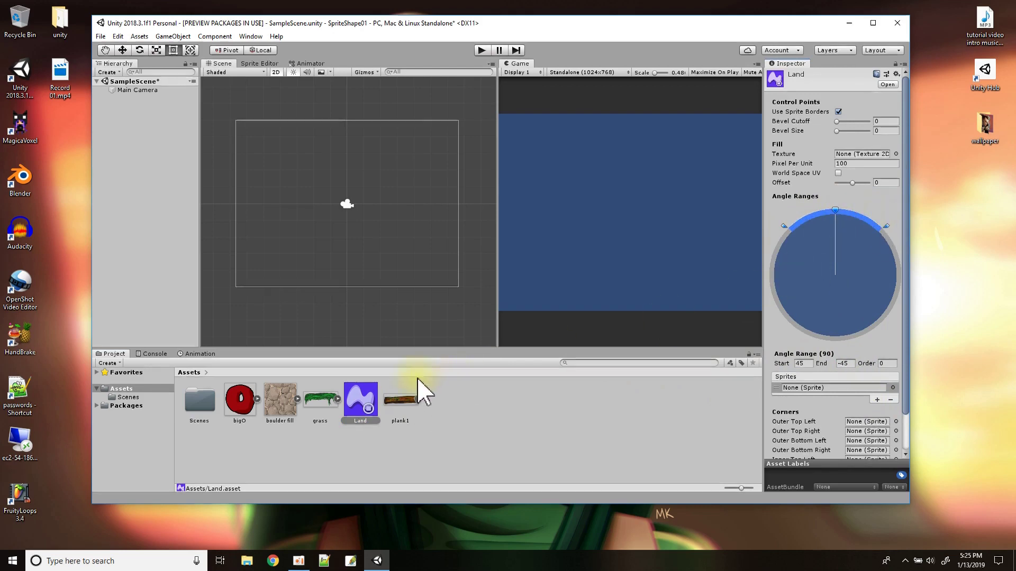
pyautogui.moveTo(320, 398); pyautogui.dragTo(813, 401)
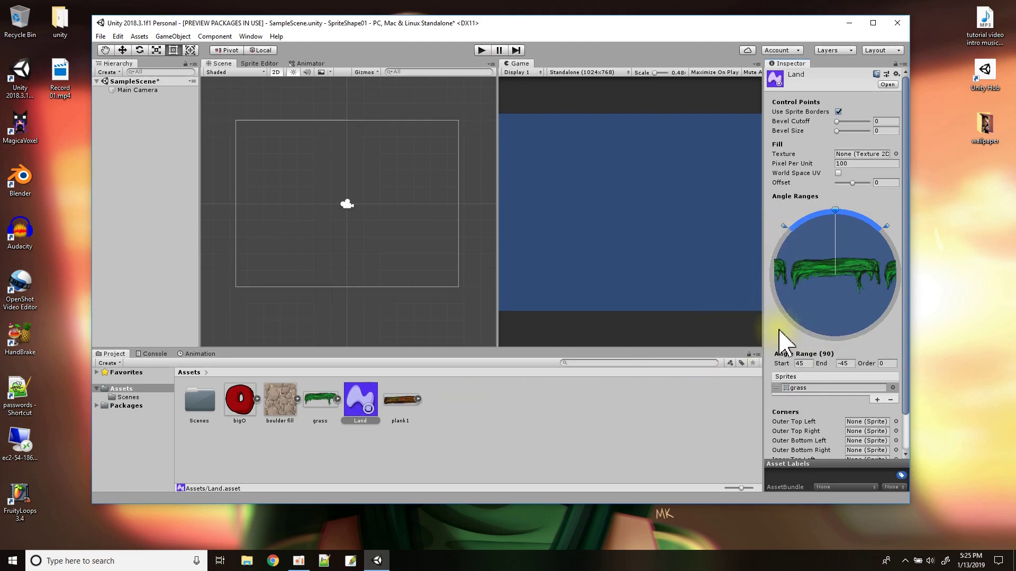
# Add a left-side angle range from 135 to 45 to the Land profile and assign the plank1 sprite
pyautogui.click(775, 276)
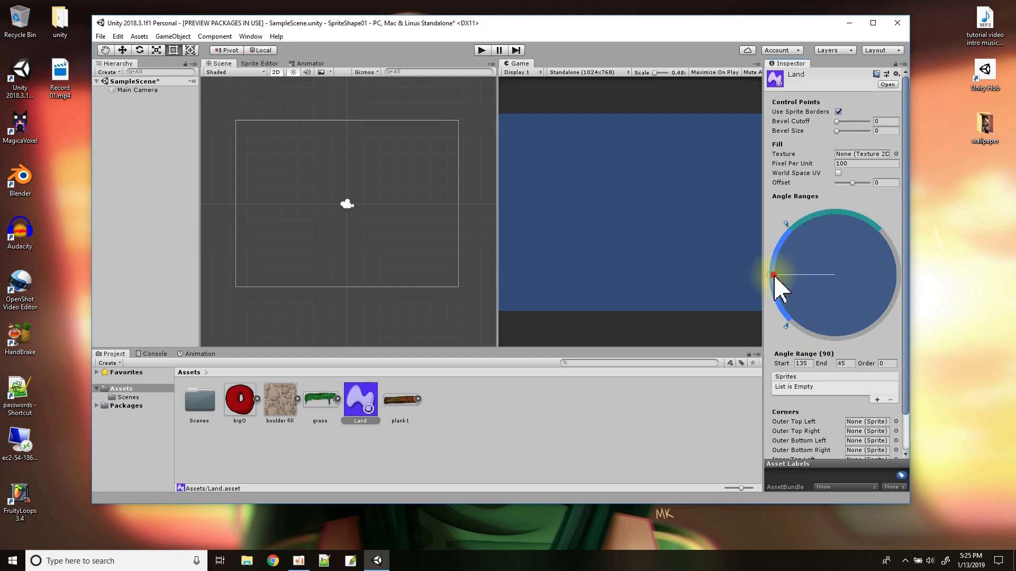
pyautogui.click(877, 400)
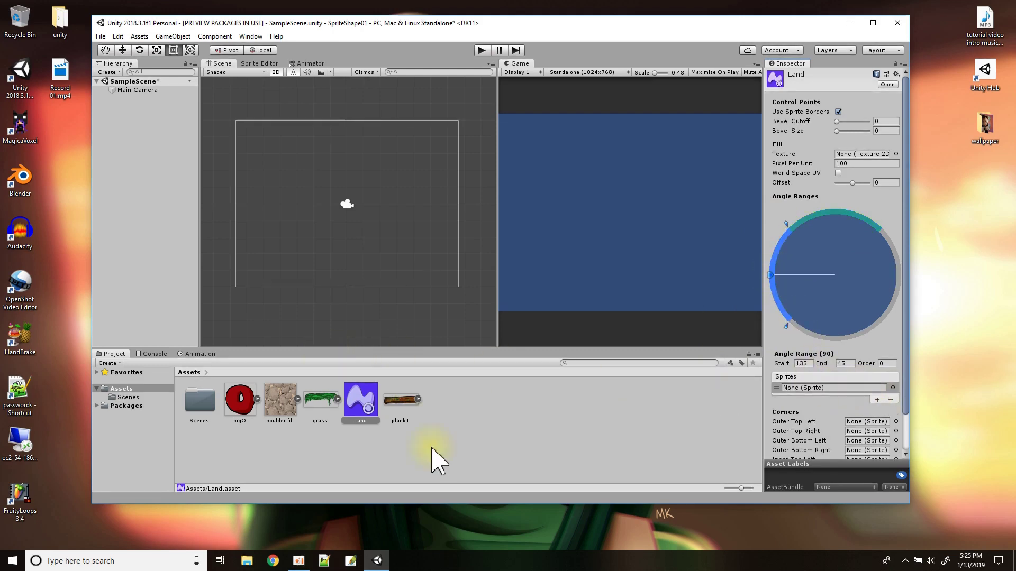
pyautogui.moveTo(404, 401); pyautogui.dragTo(833, 402)
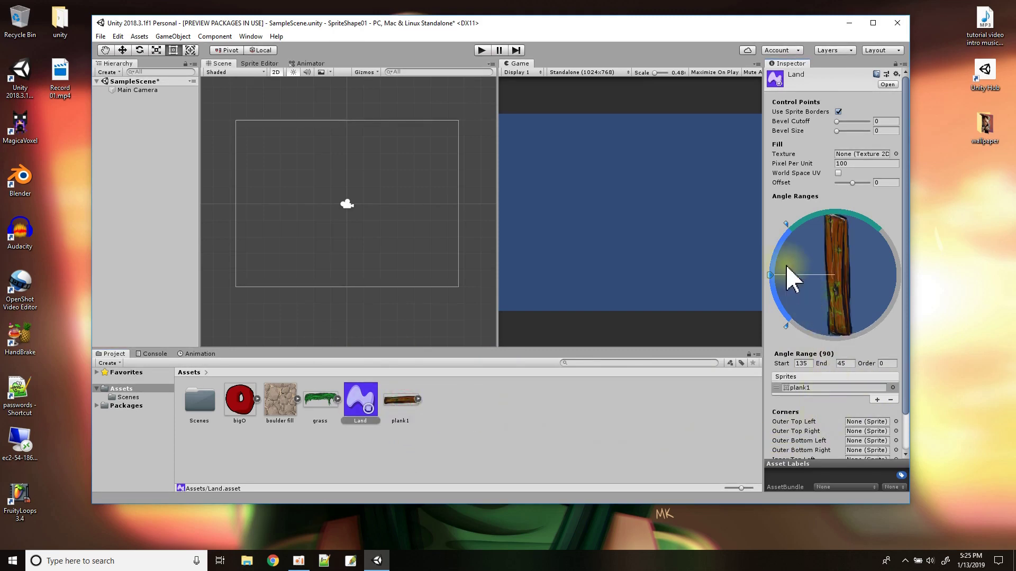
# Add a right-side angle range from -45 to -135 to the Land profile and assign the plank1 sprite
pyautogui.click(772, 275)
pyautogui.moveTo(771, 276); pyautogui.dragTo(901, 279)
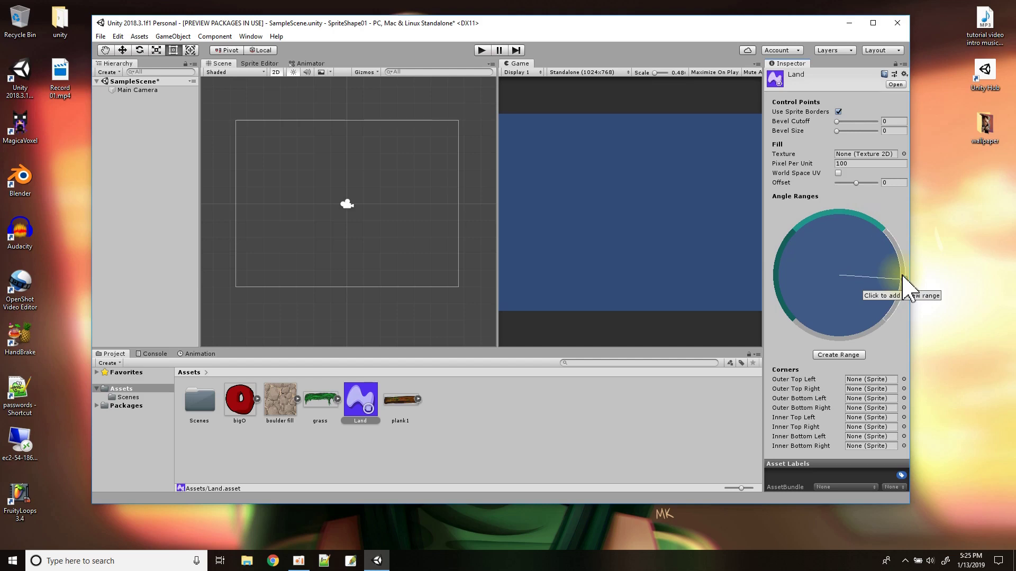
pyautogui.click(902, 277)
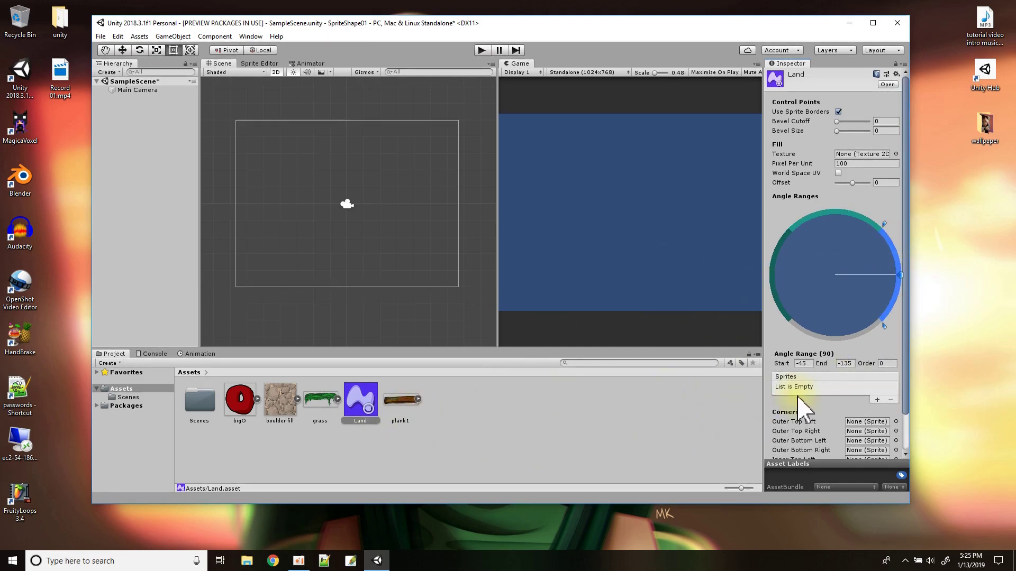
pyautogui.click(877, 400)
pyautogui.moveTo(400, 403); pyautogui.dragTo(816, 389)
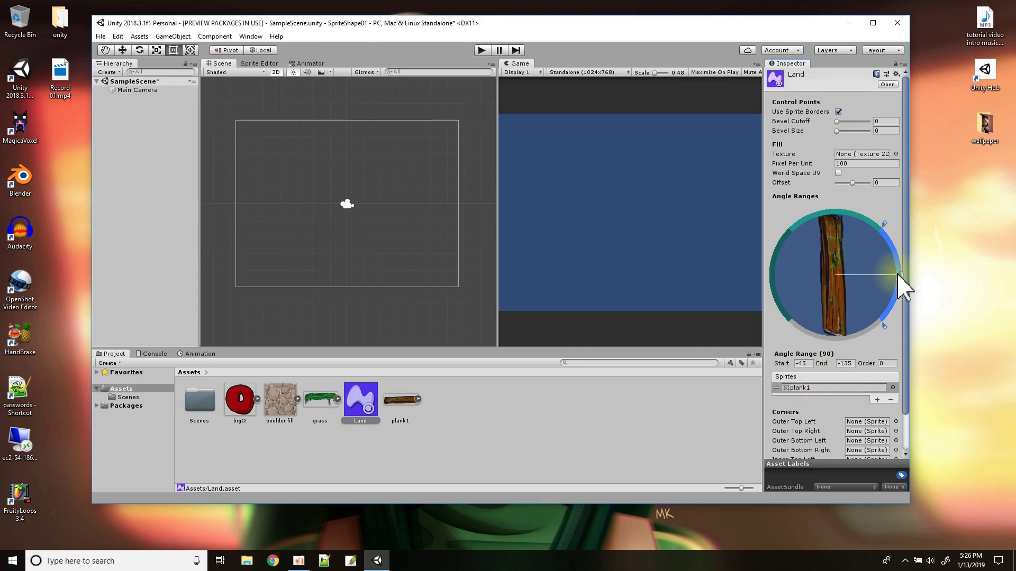
# Add a lower angle range from 225 to 135 with the plank1 sprite, and return the preview to the grass range
pyautogui.moveTo(902, 276); pyautogui.dragTo(891, 325)
pyautogui.press('Delete')
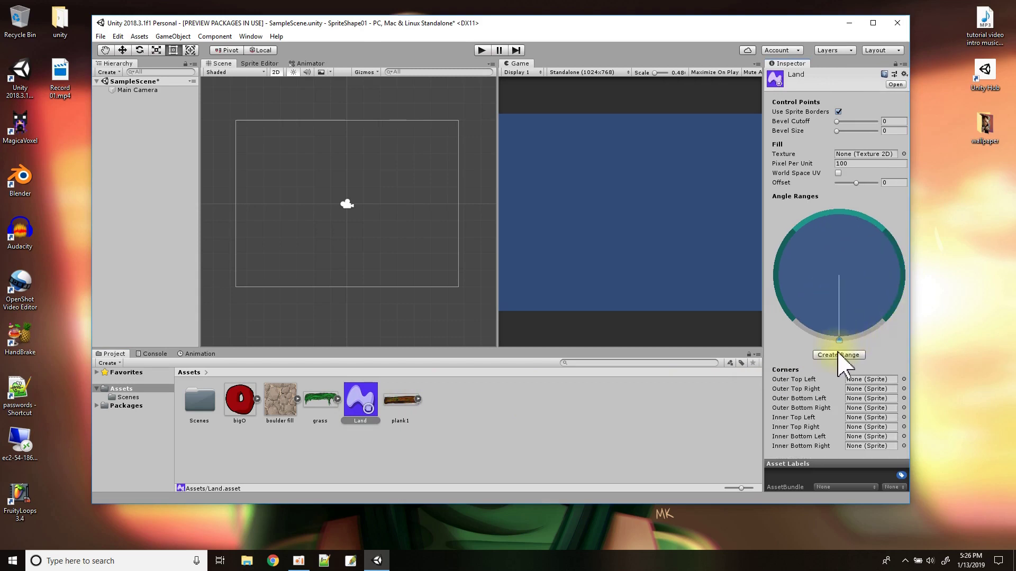
pyautogui.click(815, 332)
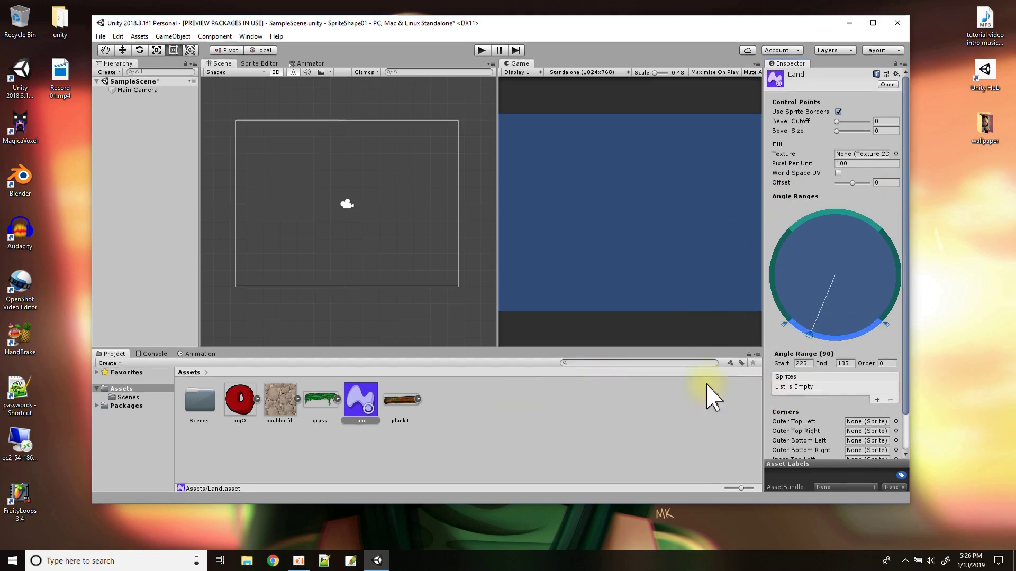
pyautogui.click(877, 400)
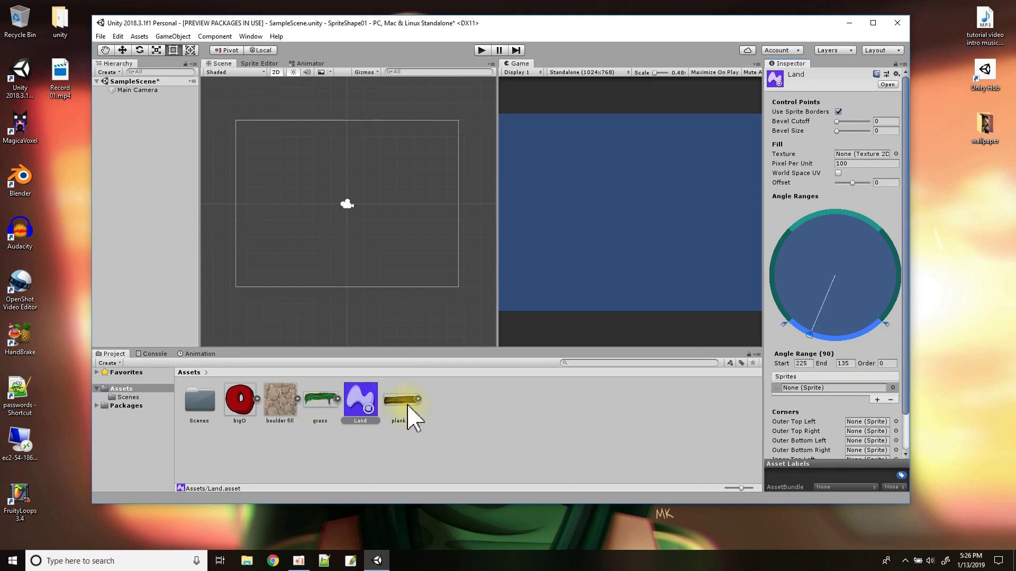
pyautogui.moveTo(407, 416); pyautogui.dragTo(817, 389)
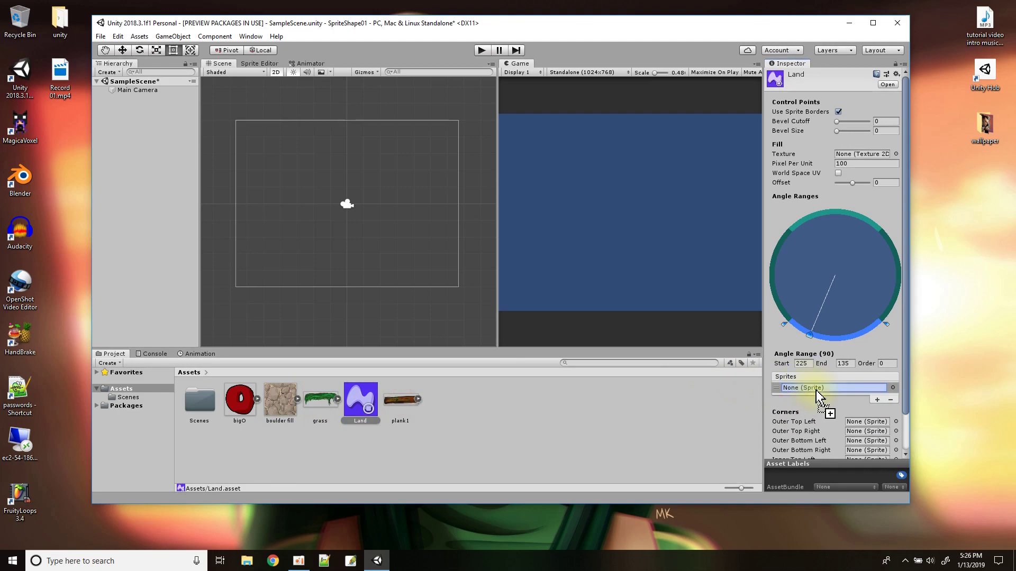
pyautogui.moveTo(813, 336); pyautogui.dragTo(829, 223)
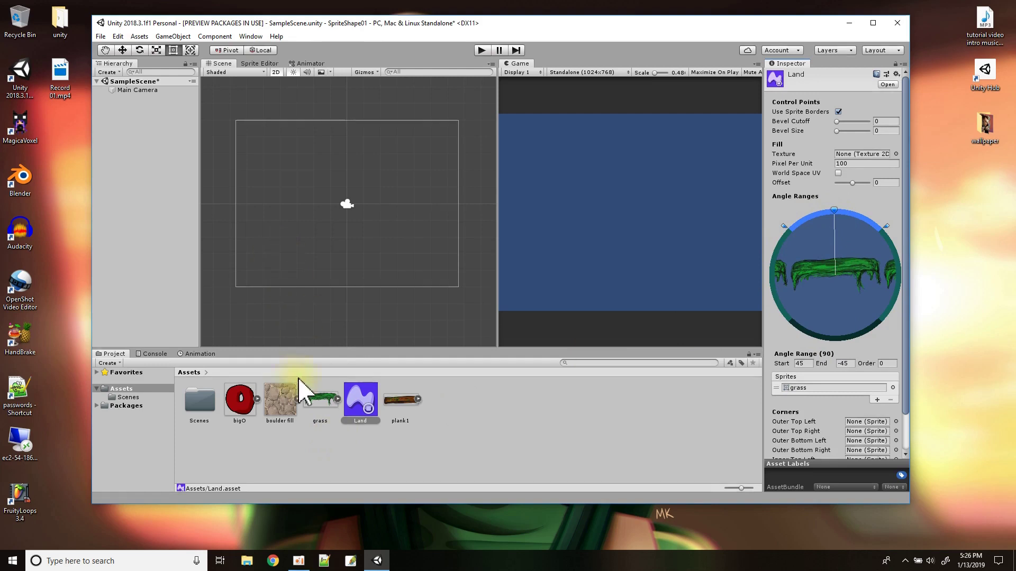
# Place the Land shape in the lower-left part of the camera frame and scale it to about 0.57 by 0.48
pyautogui.moveTo(357, 364); pyautogui.dragTo(306, 245)
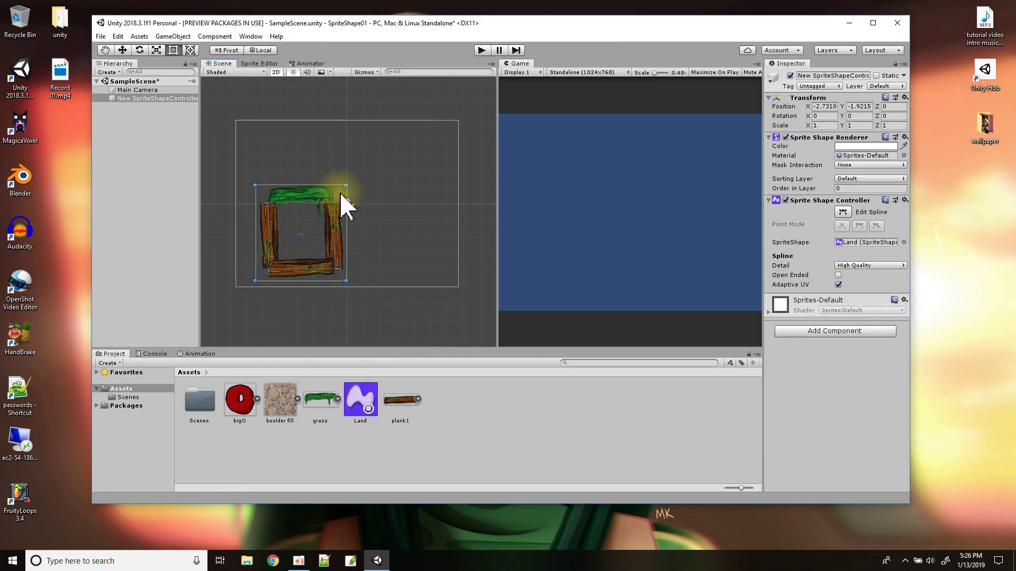
pyautogui.moveTo(346, 186); pyautogui.dragTo(305, 235)
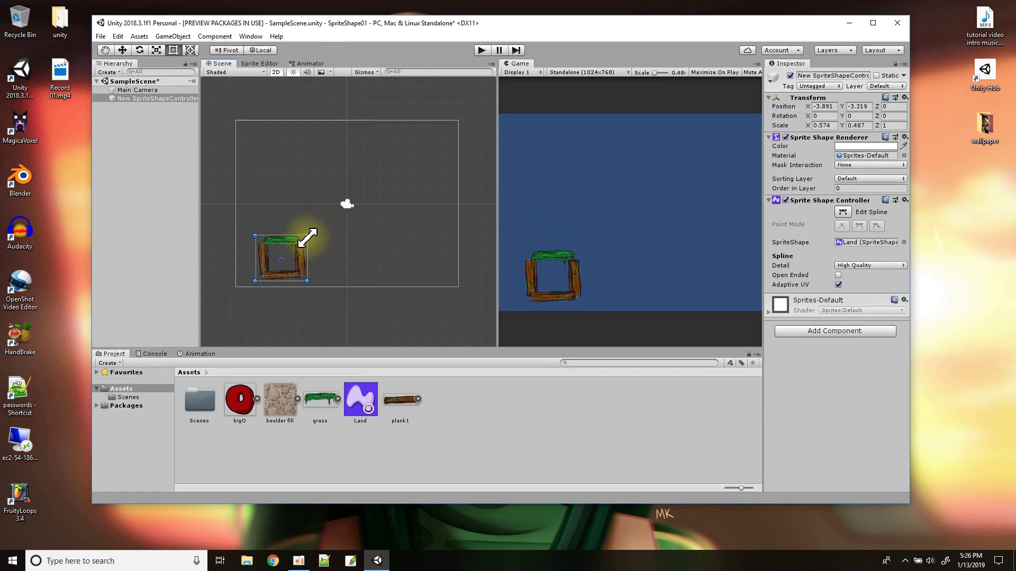
pyautogui.scroll(3, 290, 285)
pyautogui.scroll(1, 285, 274)
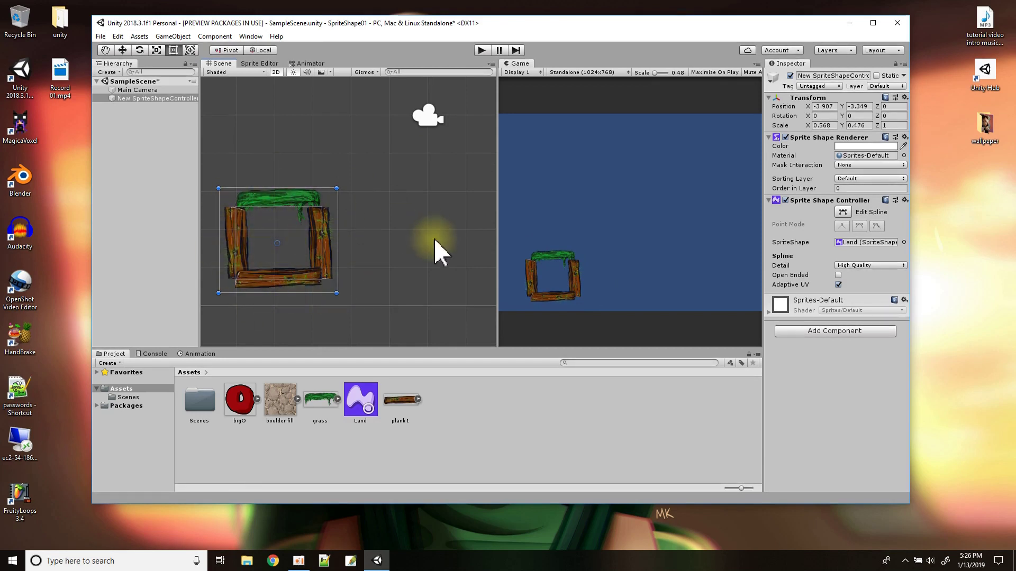
# Assign the boulder fill texture as the Land profile's fill and set that texture's wrap mode to Repeat
pyautogui.click(358, 404)
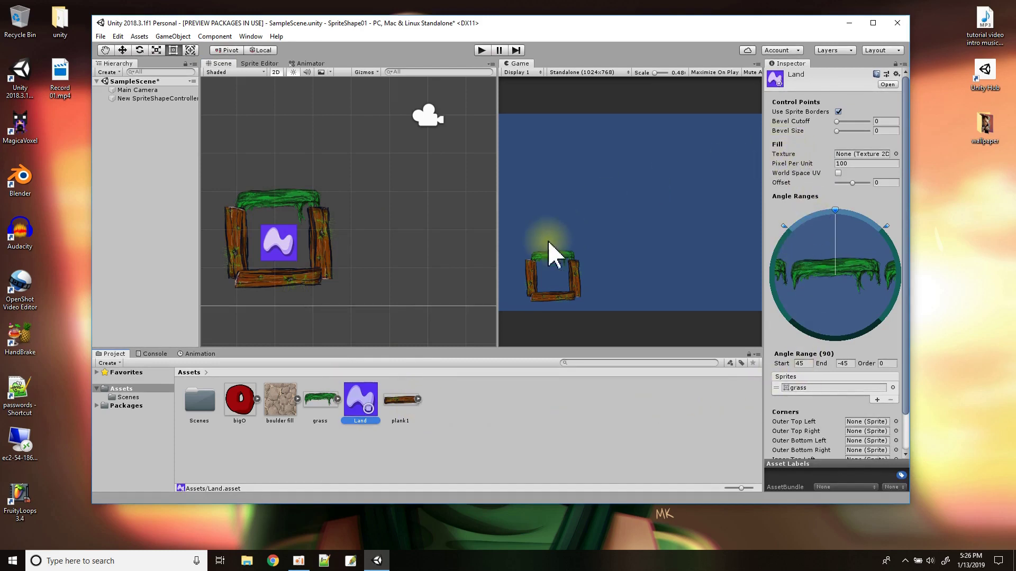
pyautogui.moveTo(280, 404); pyautogui.dragTo(851, 152)
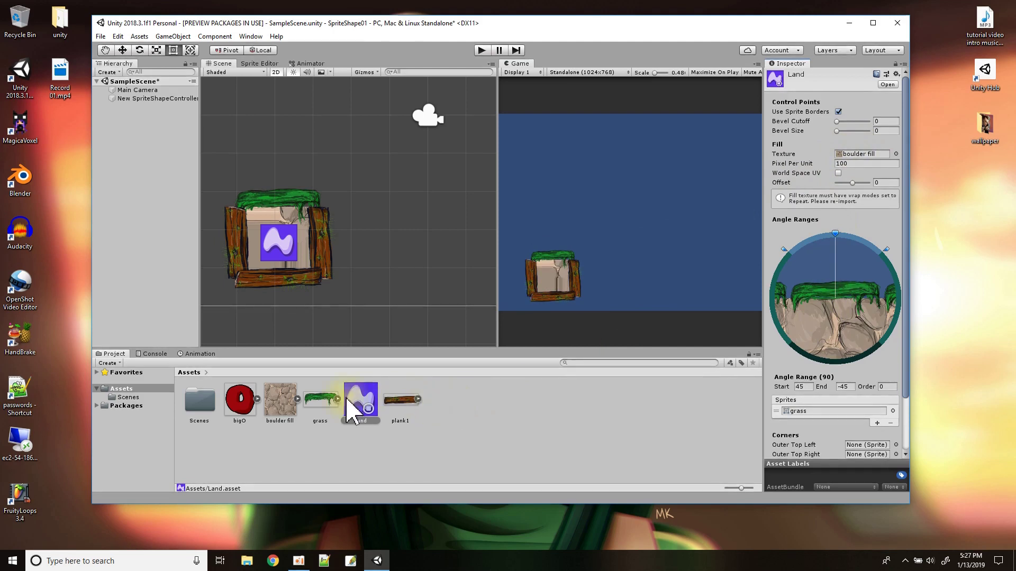
pyautogui.click(283, 404)
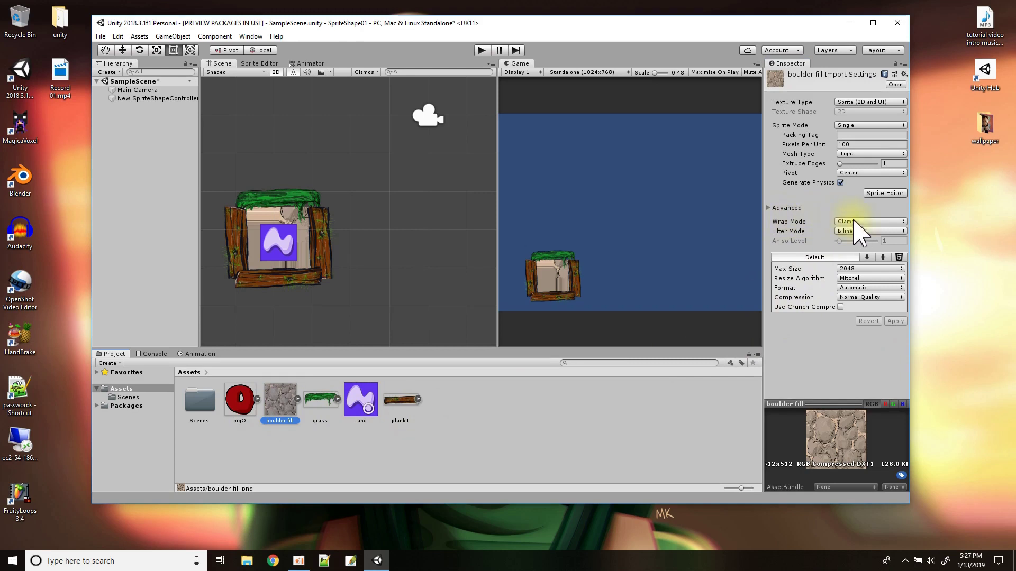
pyautogui.click(854, 222)
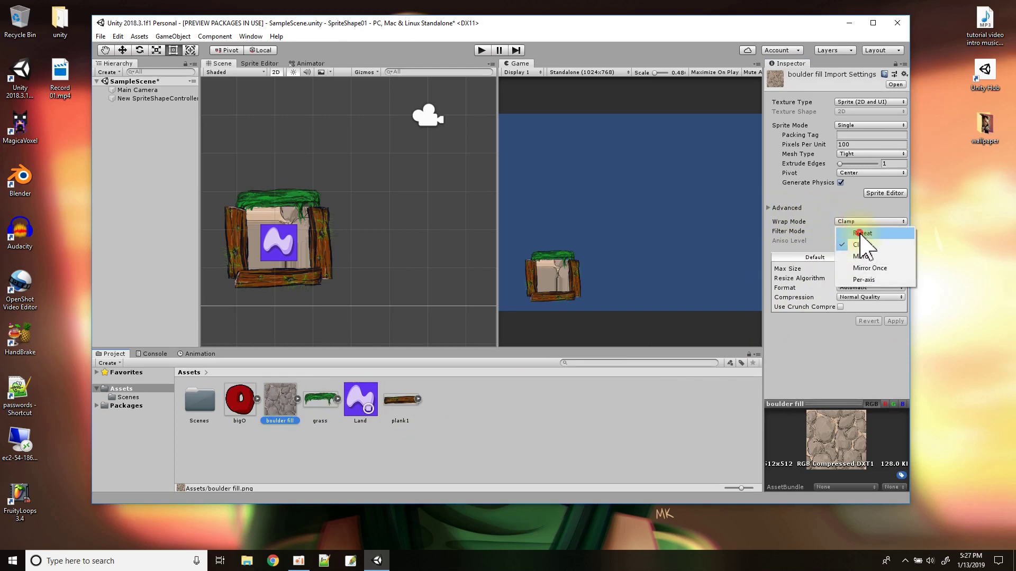
pyautogui.click(860, 233)
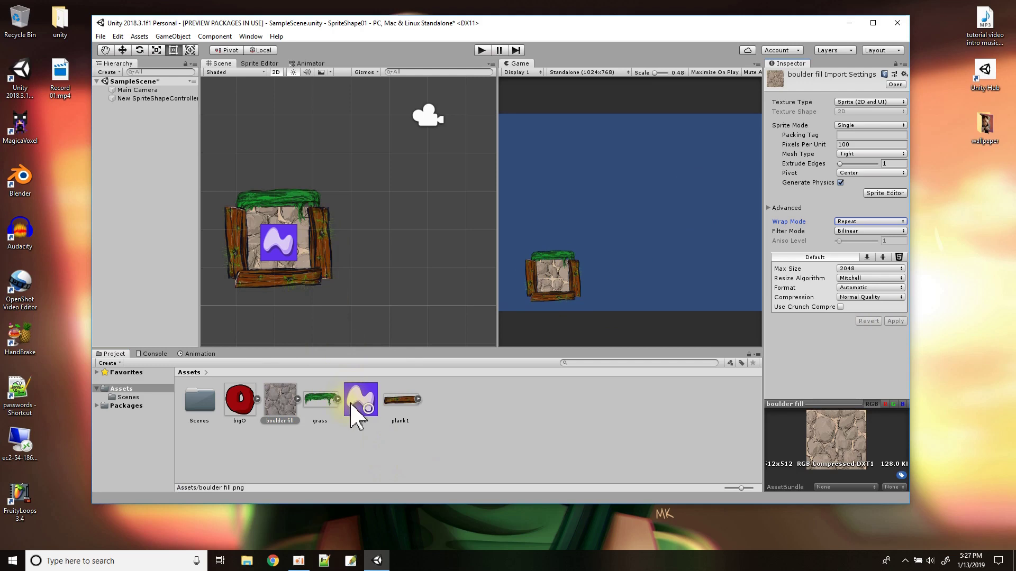
# Rename the scene's sprite shape object to Land and stretch its right-hand spline corners out to about X 22
pyautogui.click(140, 99)
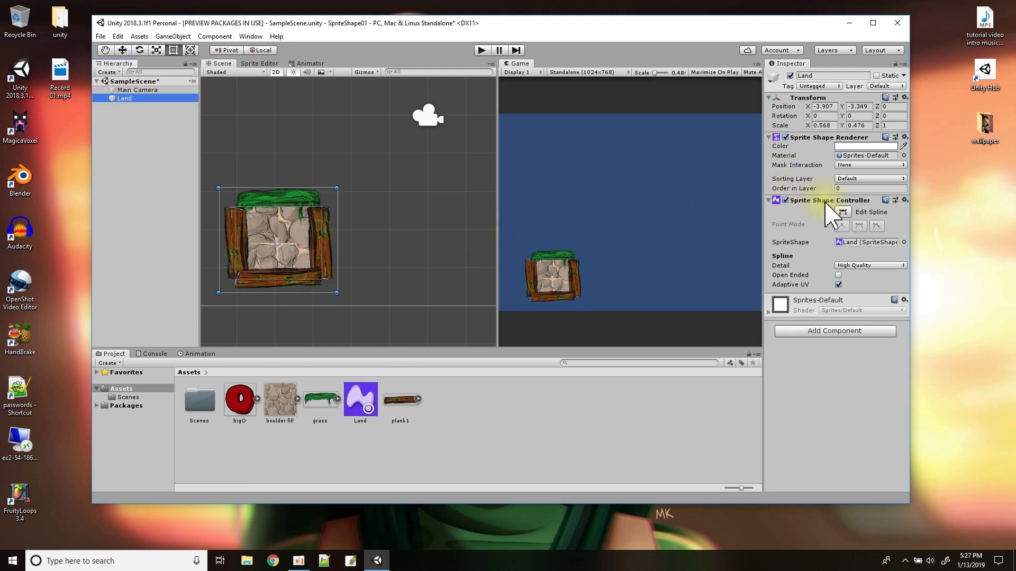
pyautogui.click(842, 212)
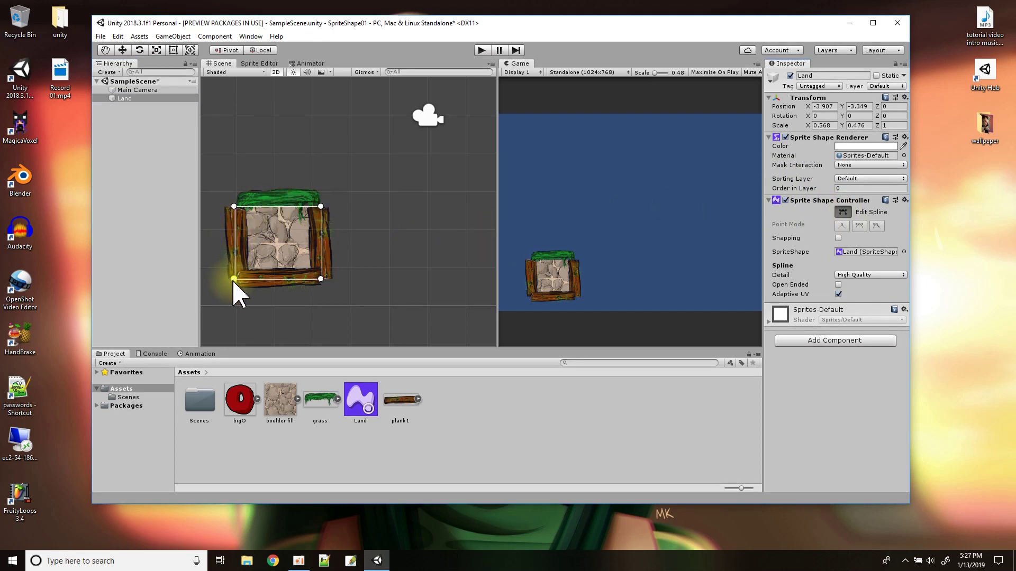
pyautogui.moveTo(322, 207); pyautogui.dragTo(493, 225)
pyautogui.scroll(-3, 360, 240)
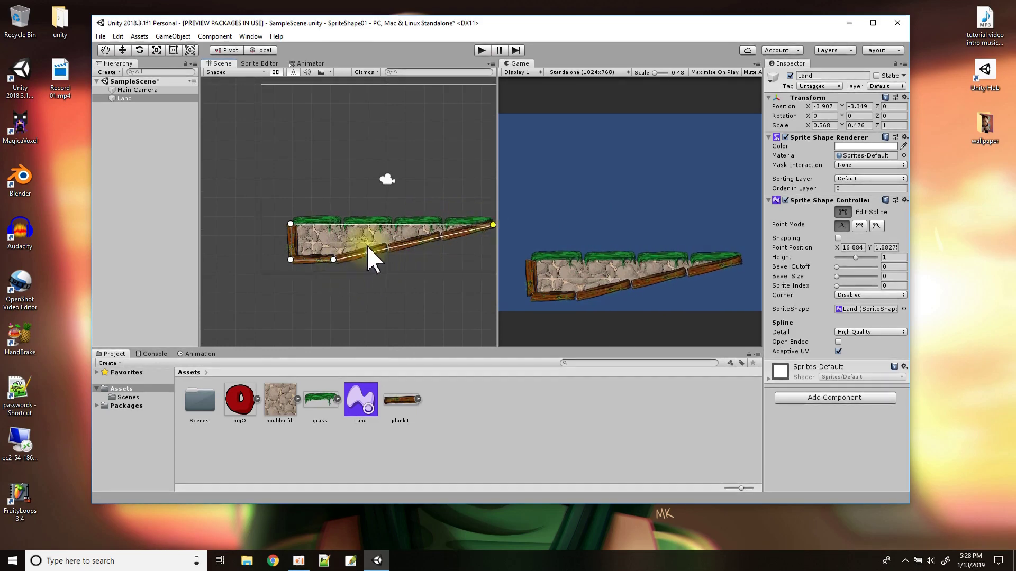
pyautogui.moveTo(332, 260); pyautogui.dragTo(449, 263)
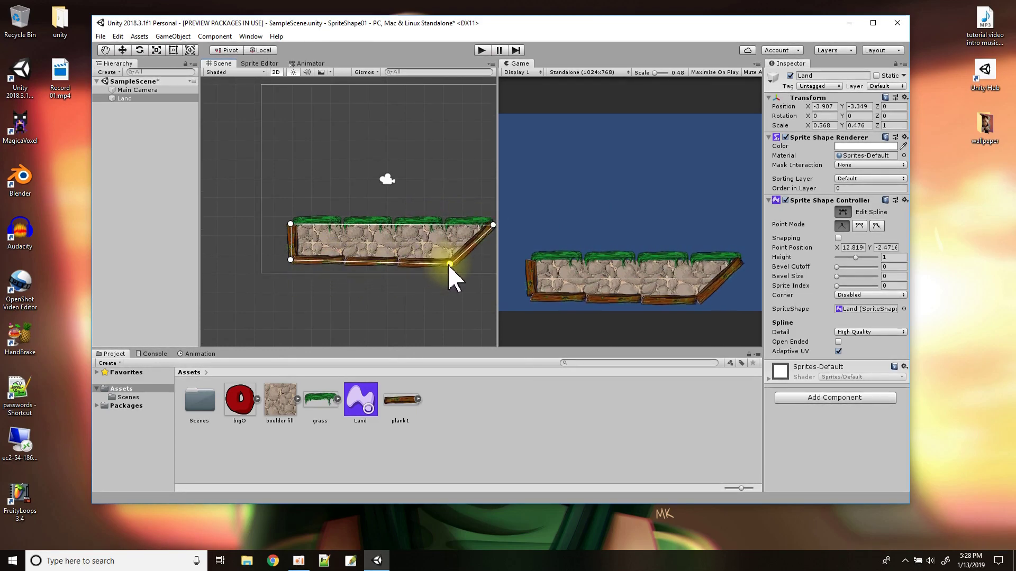
pyautogui.moveTo(449, 265); pyautogui.dragTo(390, 306, button='middle')
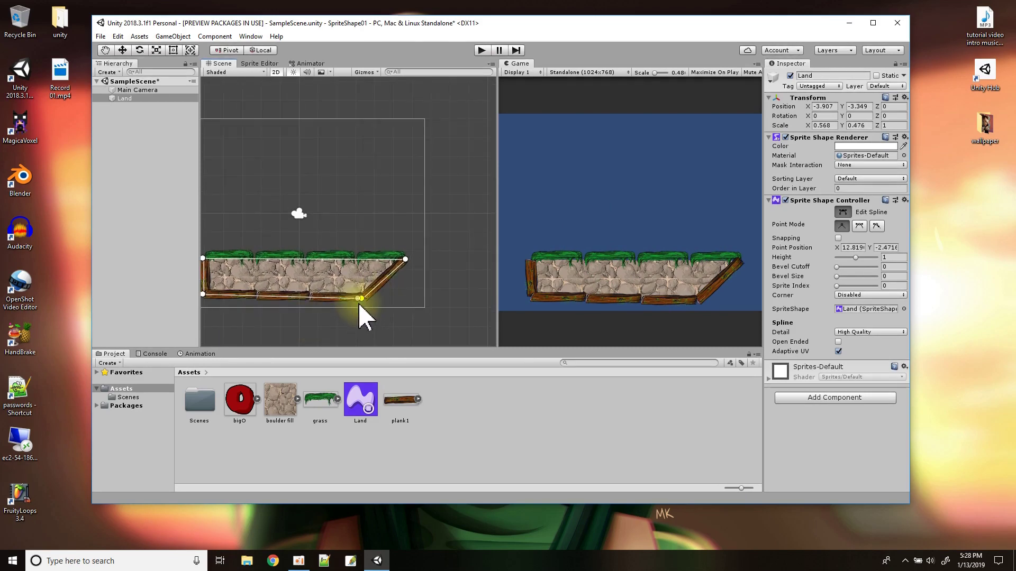
pyautogui.moveTo(362, 299); pyautogui.dragTo(462, 300)
pyautogui.keyDown('shift'); pyautogui.click(405, 259); pyautogui.keyUp('shift')
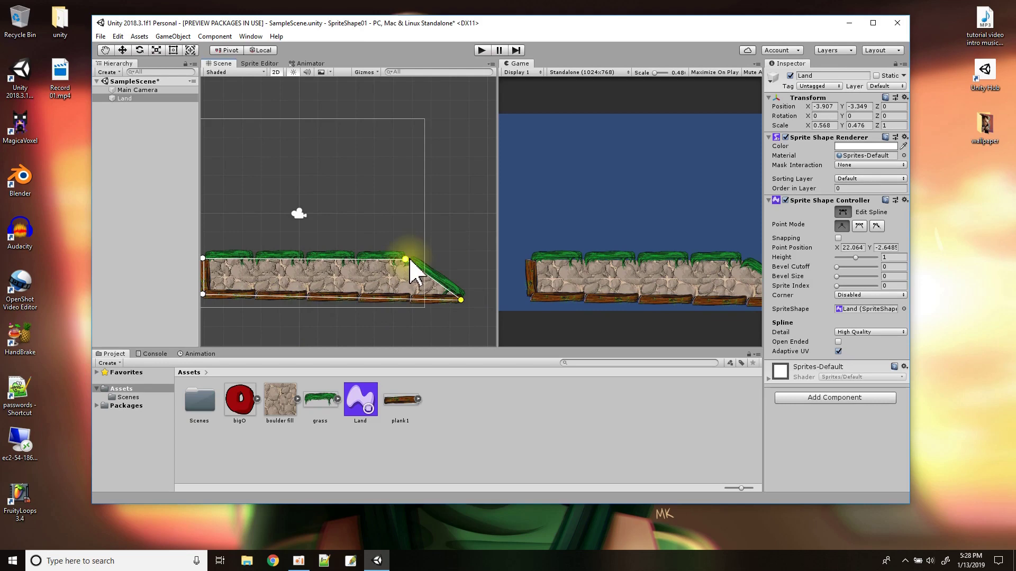
pyautogui.moveTo(406, 261); pyautogui.dragTo(462, 259)
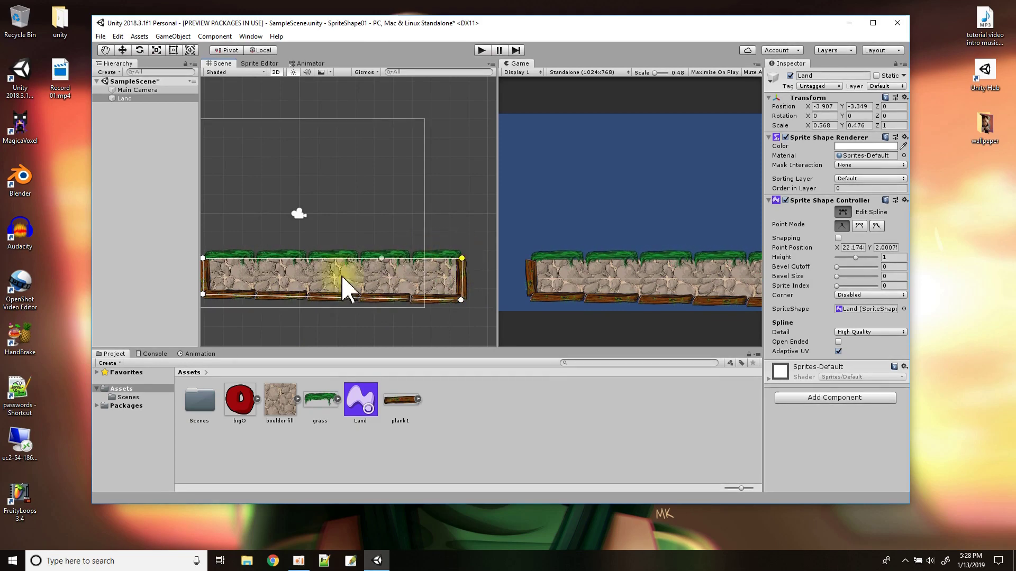
# Stretch the Land shape's two left-hand spline corners out to about X -6.5, beyond the camera frame
pyautogui.moveTo(222, 317); pyautogui.dragTo(301, 296, button='middle')
pyautogui.moveTo(281, 275); pyautogui.dragTo(233, 280)
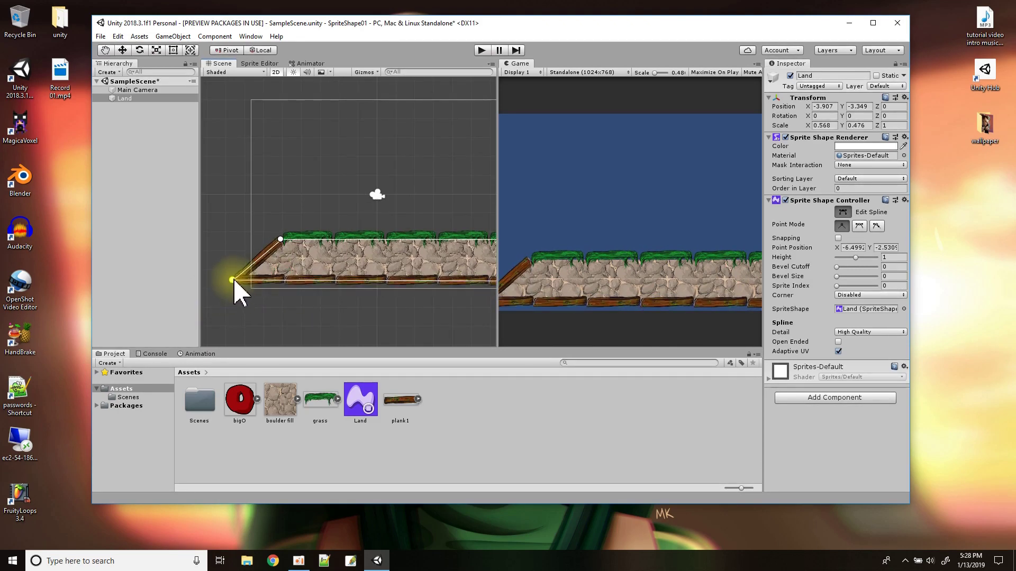
pyautogui.click(279, 238)
pyautogui.moveTo(279, 239); pyautogui.dragTo(233, 243)
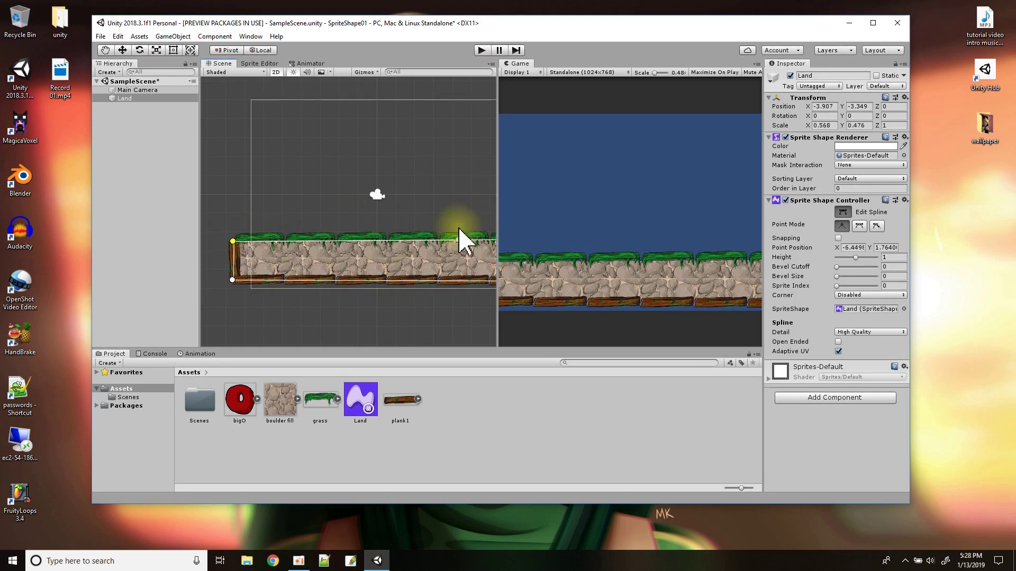
# Add spline points on the grass edge for a raised left ledge dropping at about X -0.75 and a dip at about X 9.4, Y 0.1
pyautogui.click(303, 242)
pyautogui.moveTo(304, 242)
pyautogui.mouseDown()
pyautogui.moveTo(309, 209)
pyautogui.moveTo(297, 260)
pyautogui.moveTo(295, 227)
pyautogui.moveTo(340, 239)
pyautogui.moveTo(292, 255)
pyautogui.moveTo(295, 245)
pyautogui.mouseUp()
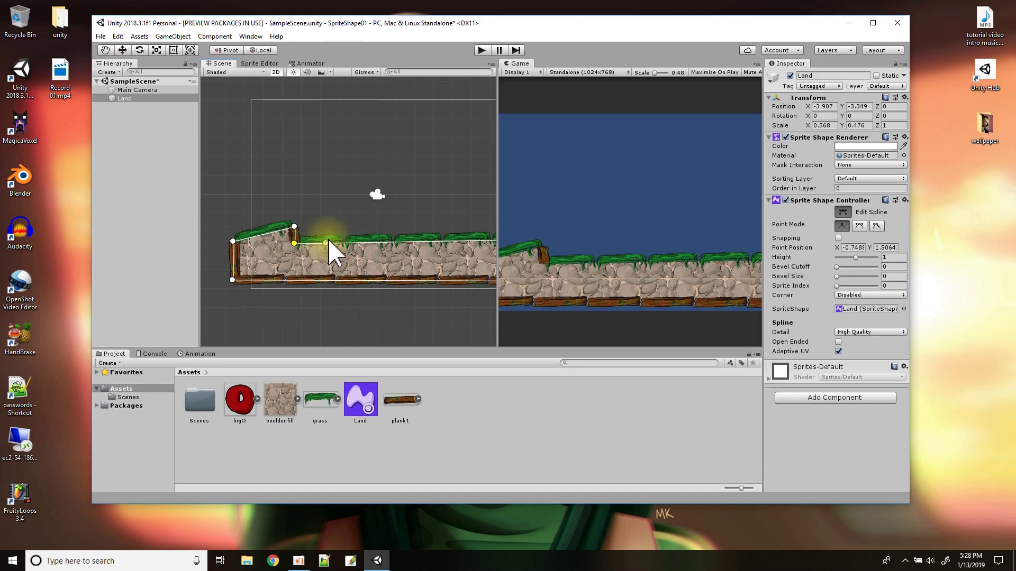
pyautogui.click(403, 247)
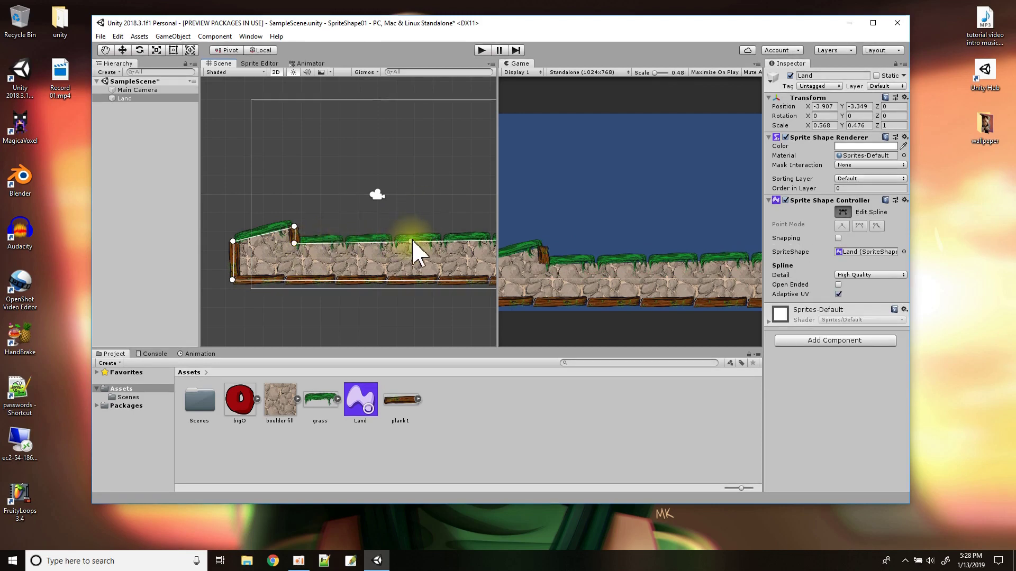
pyautogui.moveTo(412, 242)
pyautogui.mouseDown()
pyautogui.moveTo(429, 211)
pyautogui.moveTo(404, 257)
pyautogui.mouseUp()
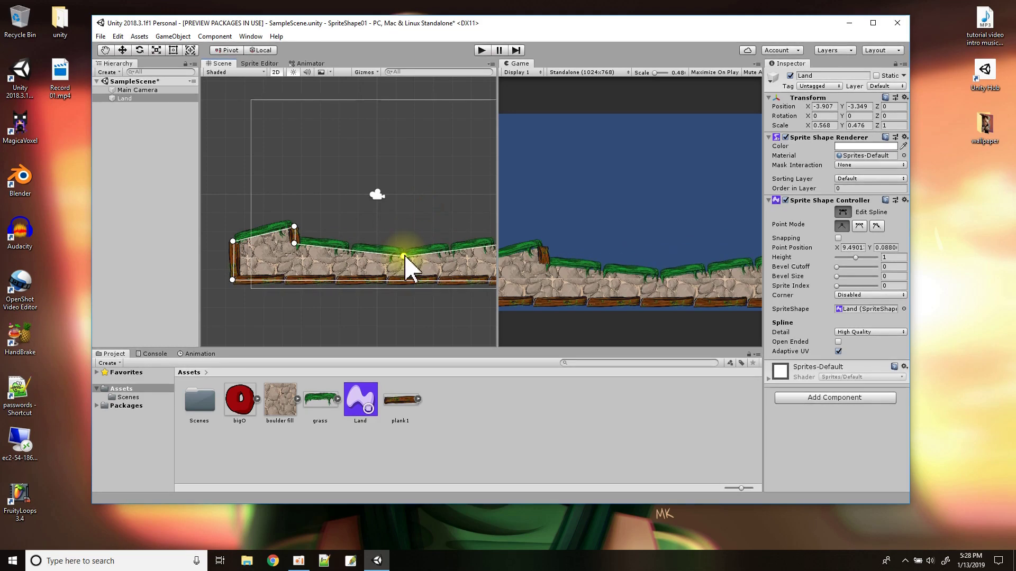
# Add a step up to a raised ledge at about X 15, and extend the shape's right end to about X 25.5
pyautogui.scroll(1, 415, 229)
pyautogui.moveTo(414, 227); pyautogui.dragTo(276, 252, button='middle')
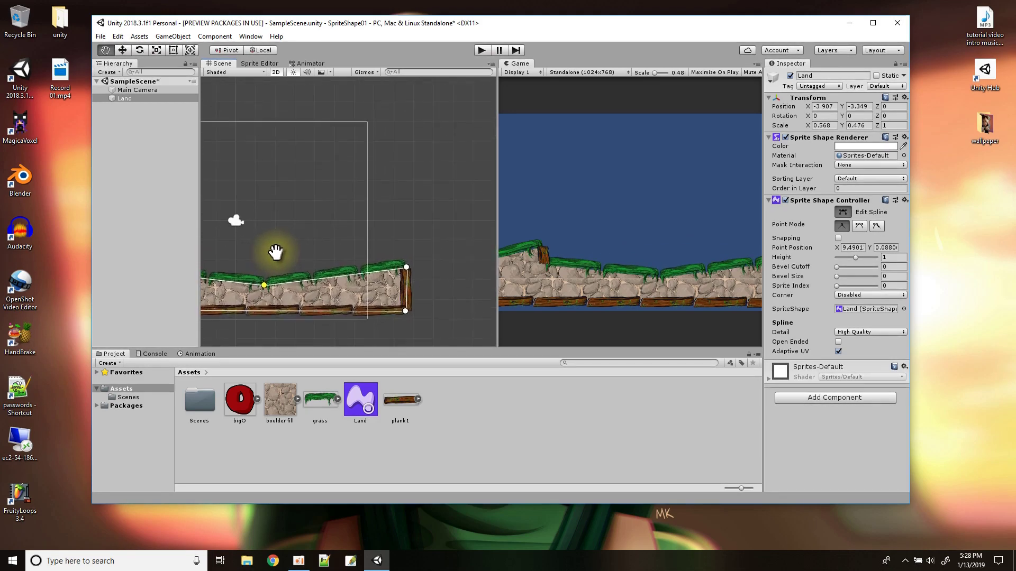
pyautogui.click(345, 276)
pyautogui.moveTo(318, 286); pyautogui.dragTo(328, 255)
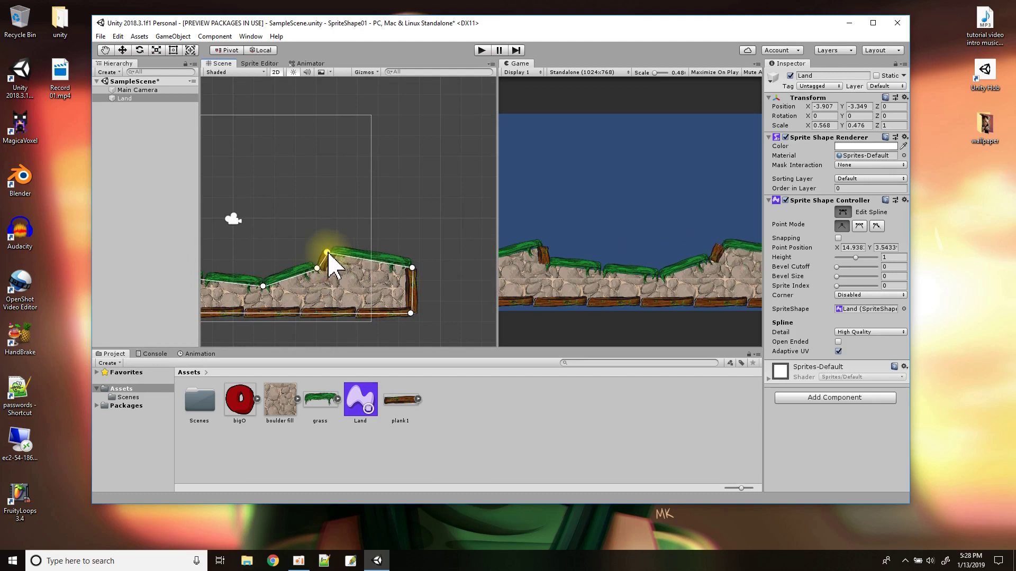
pyautogui.moveTo(412, 267); pyautogui.dragTo(456, 264)
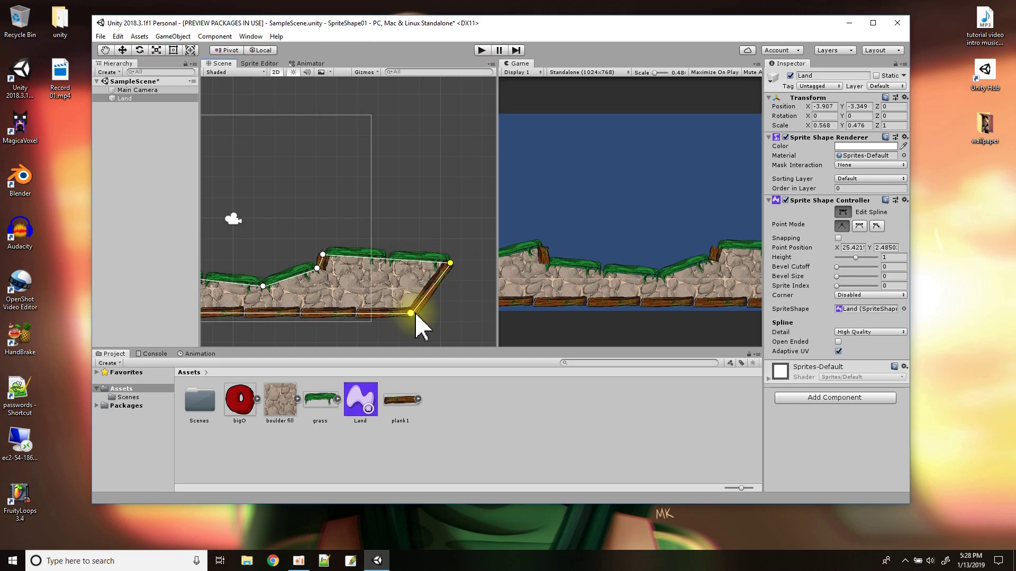
pyautogui.moveTo(412, 315); pyautogui.dragTo(455, 316)
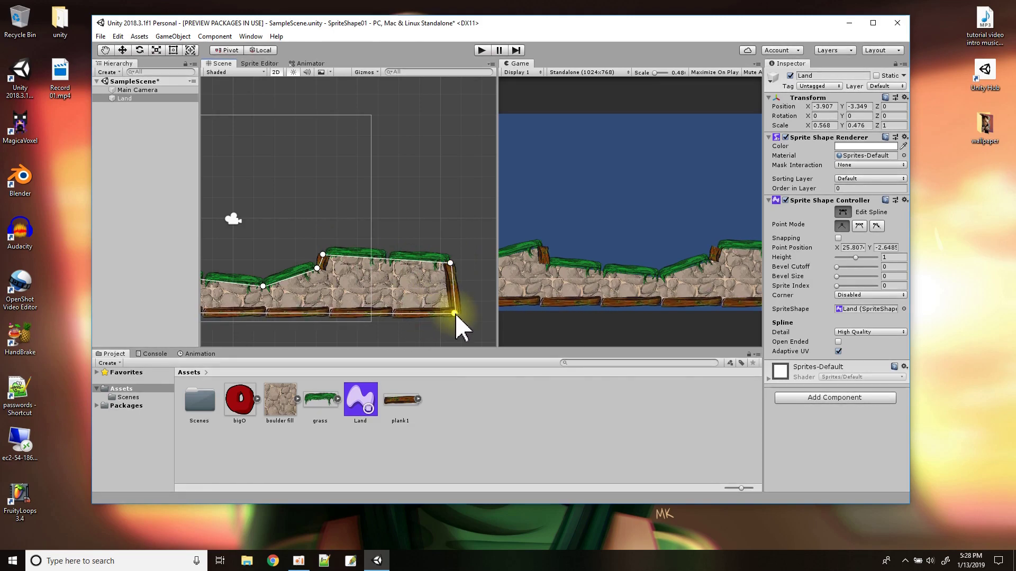
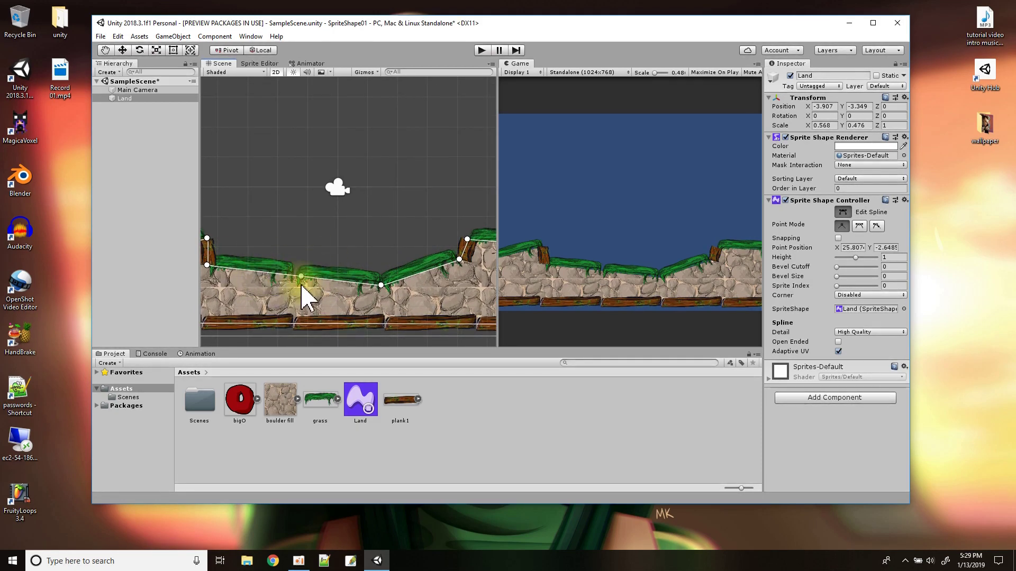
# Save the scene with the reshaped terrain
pyautogui.scroll(-3, 305, 278)
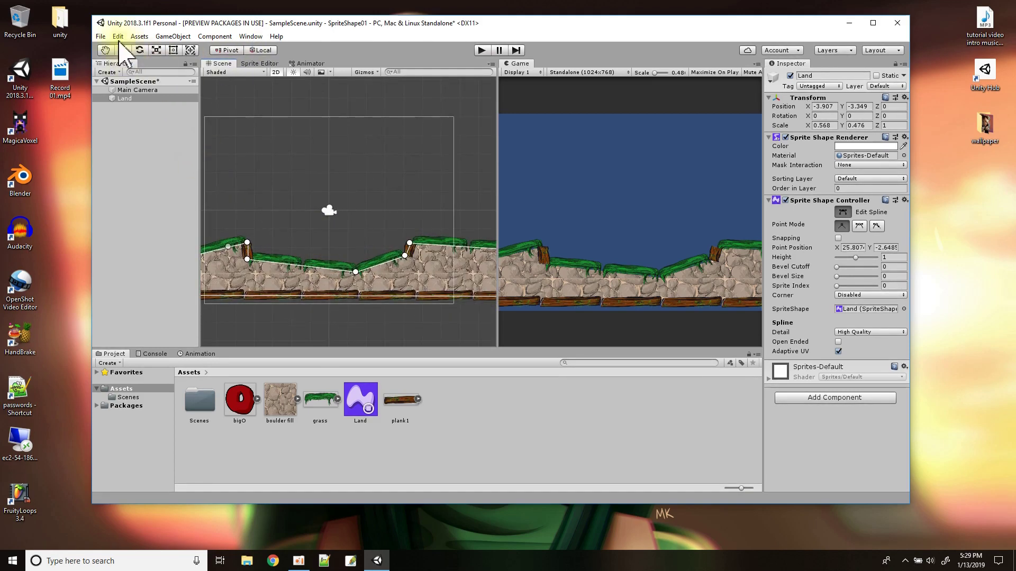
pyautogui.click(100, 36)
pyautogui.press('Escape')
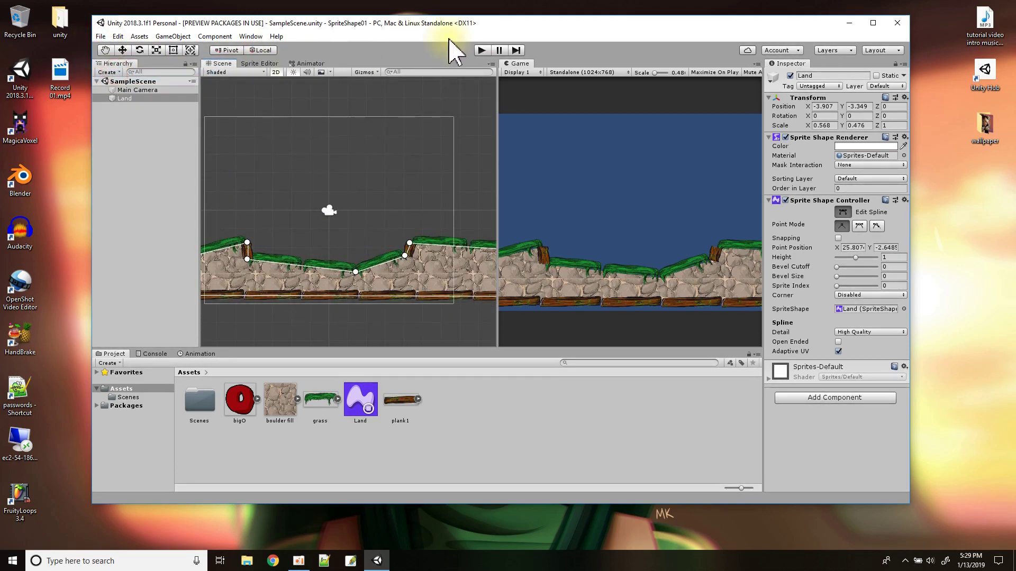
# Give the grass sprite a left border of 55 and a right border of 42, and apply the borders
pyautogui.click(321, 402)
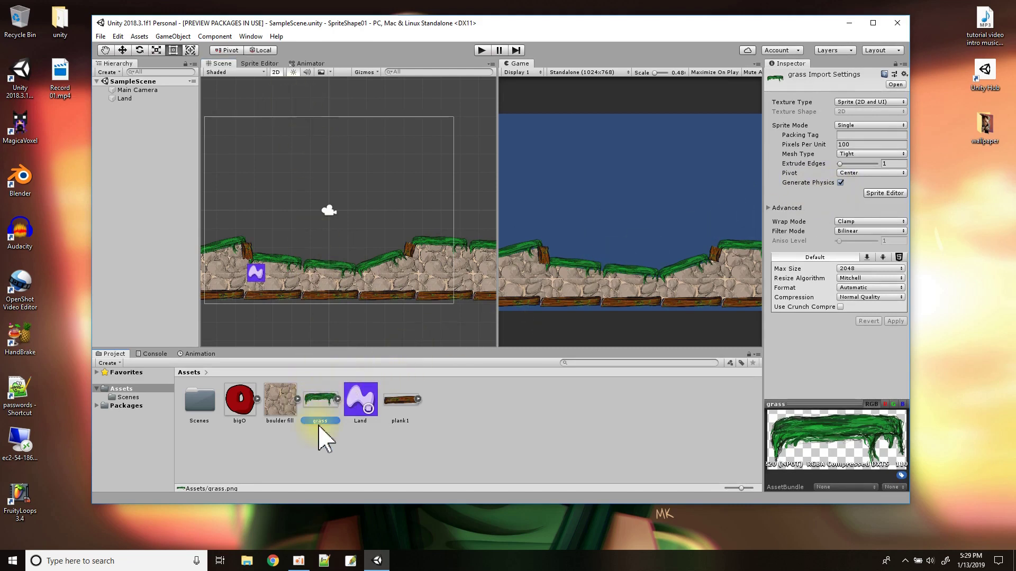
pyautogui.click(884, 193)
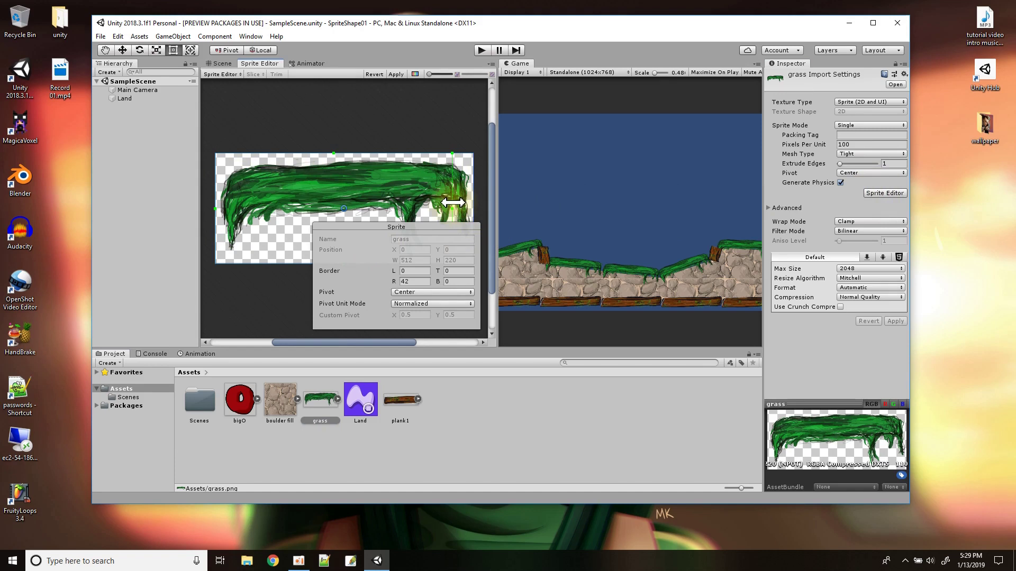
pyautogui.moveTo(214, 208); pyautogui.dragTo(242, 207)
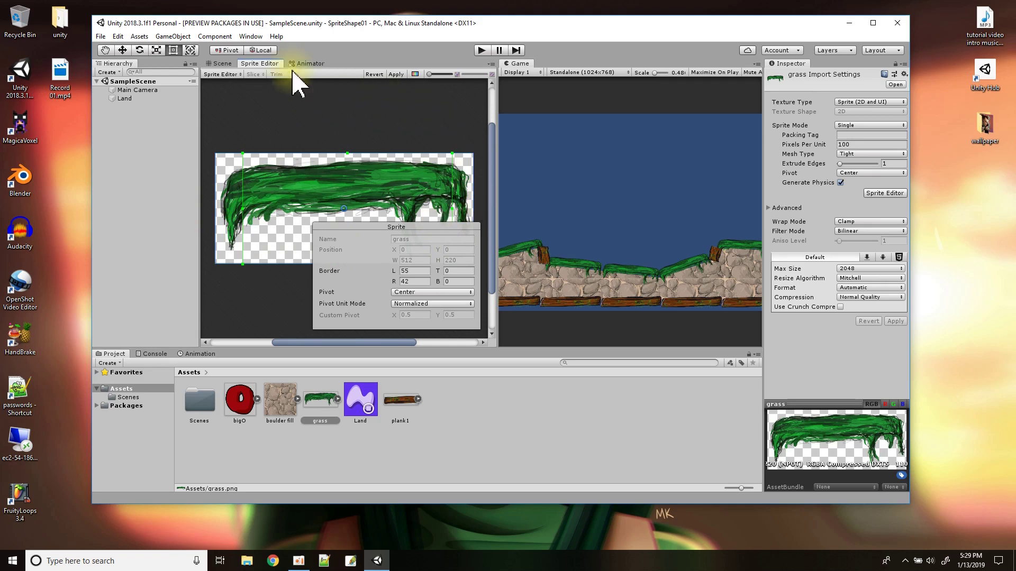
pyautogui.click(397, 74)
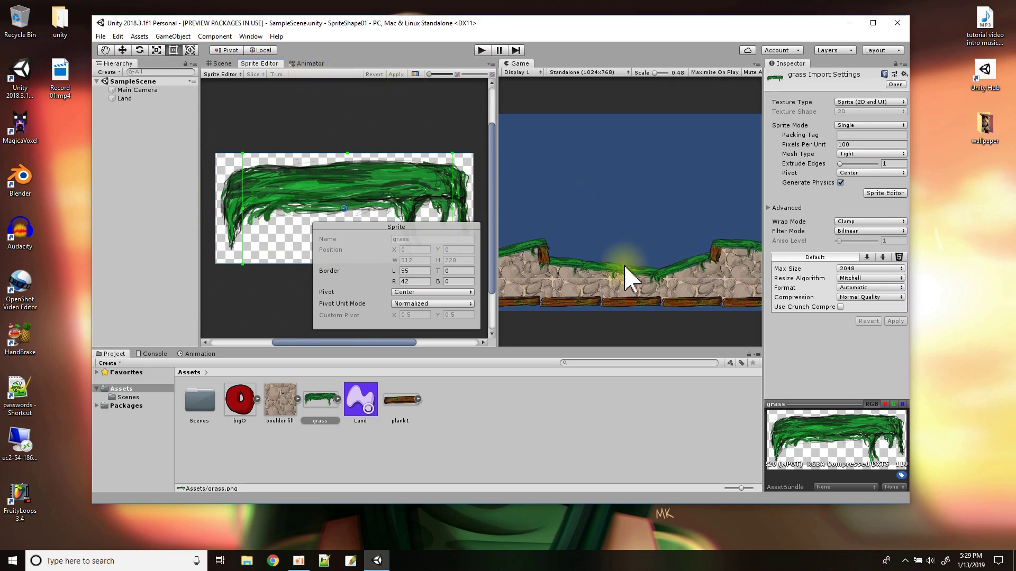
# Return to the scene, inspect the bordered grass edge, and lower Land's spline dip to about X 9.4, Y -0.47
pyautogui.click(223, 63)
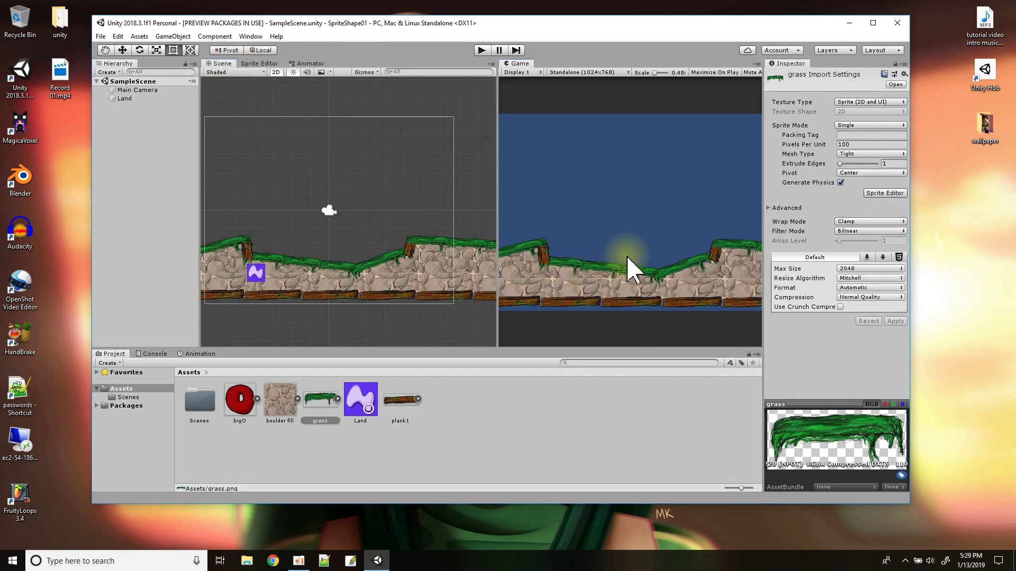
pyautogui.moveTo(297, 265); pyautogui.dragTo(378, 242, button='middle')
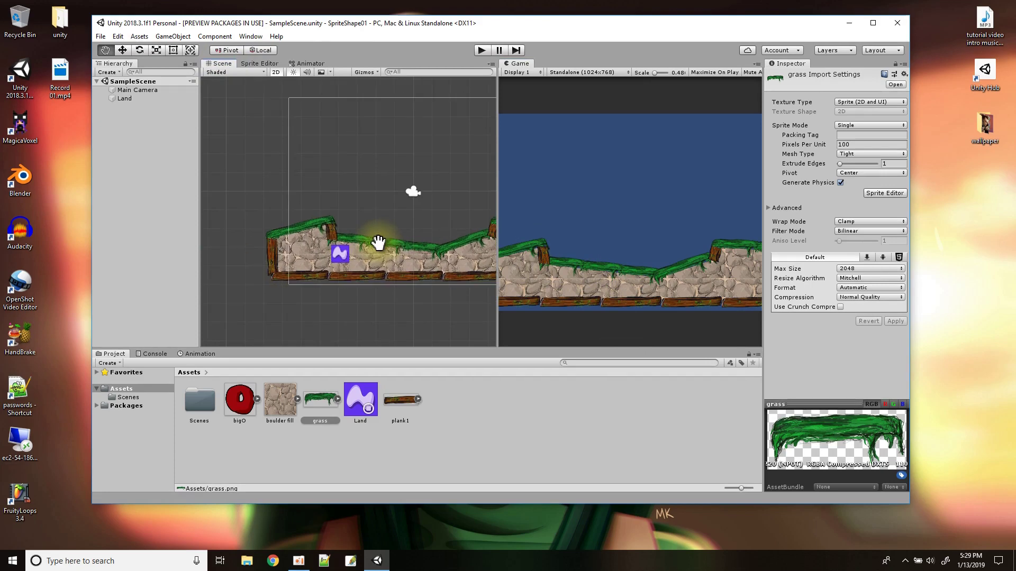
pyautogui.scroll(8, 312, 259)
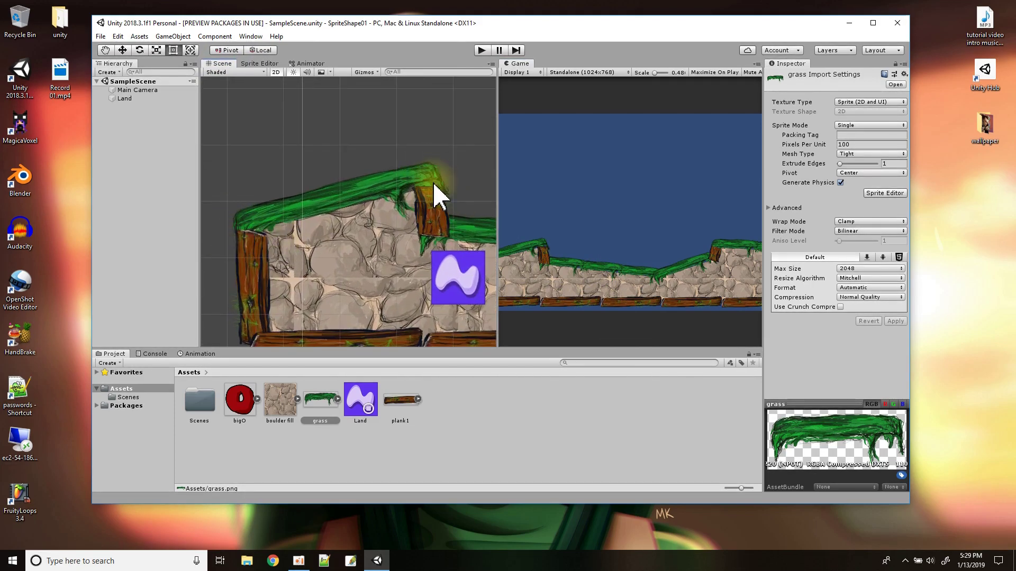
pyautogui.moveTo(460, 223); pyautogui.dragTo(265, 193, button='middle')
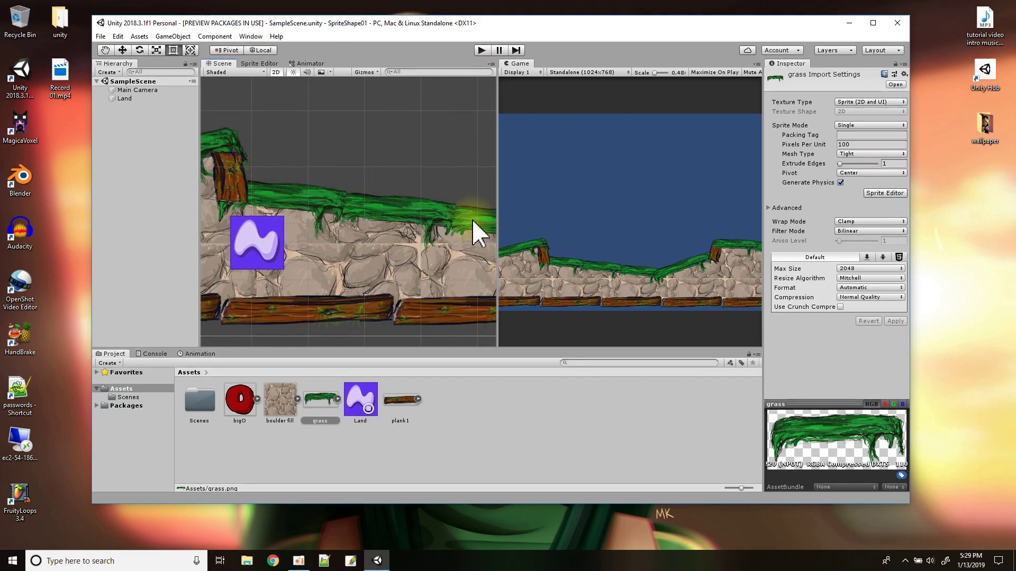
pyautogui.moveTo(476, 236); pyautogui.dragTo(365, 236, button='middle')
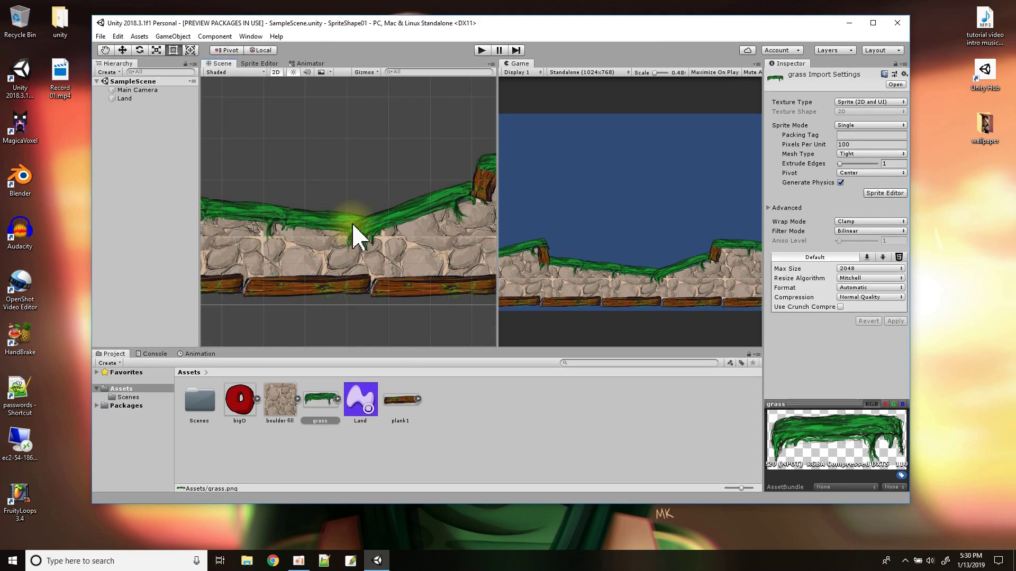
pyautogui.click(125, 98)
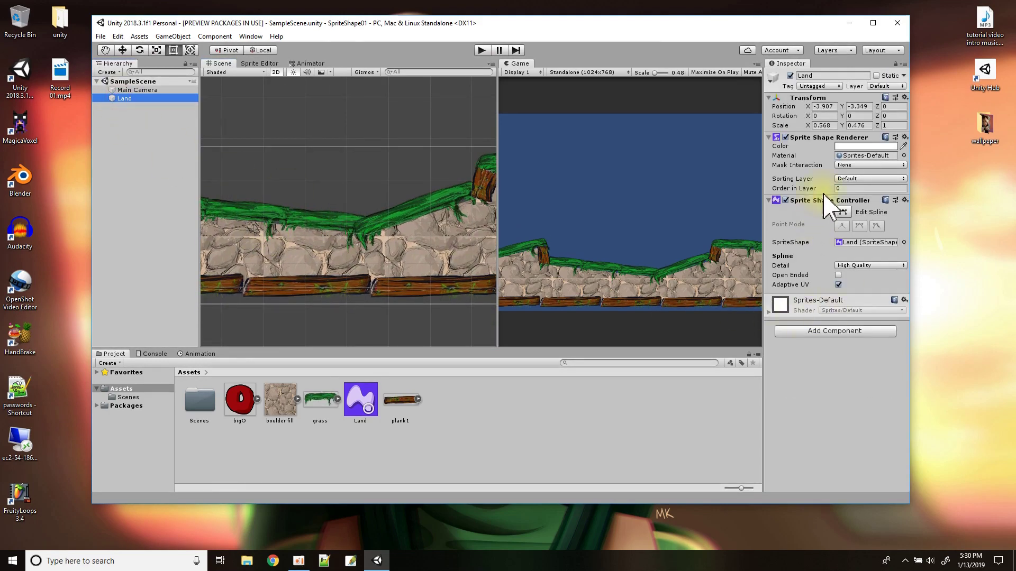
pyautogui.click(842, 213)
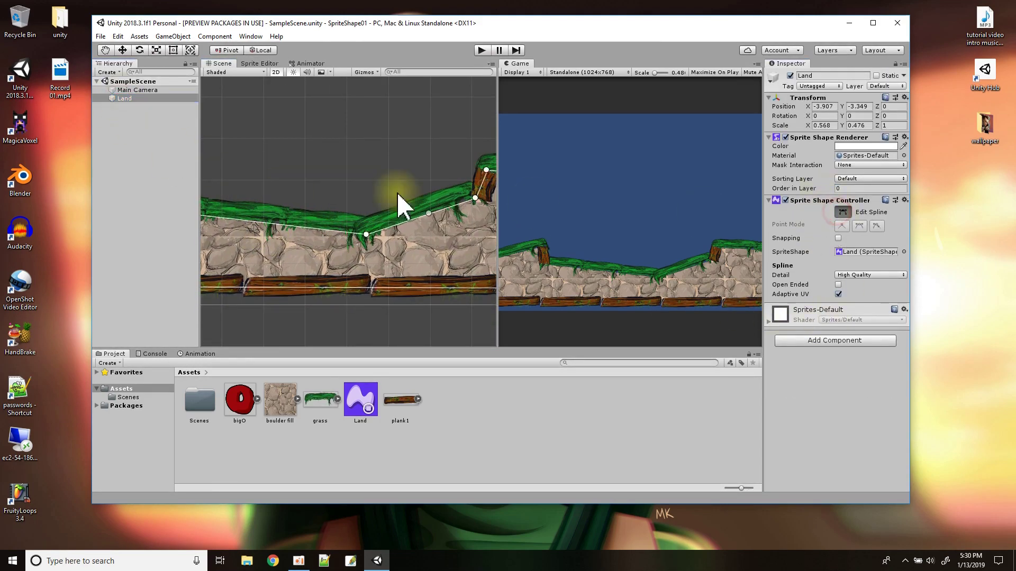
pyautogui.click(361, 241)
pyautogui.moveTo(362, 242); pyautogui.dragTo(364, 245)
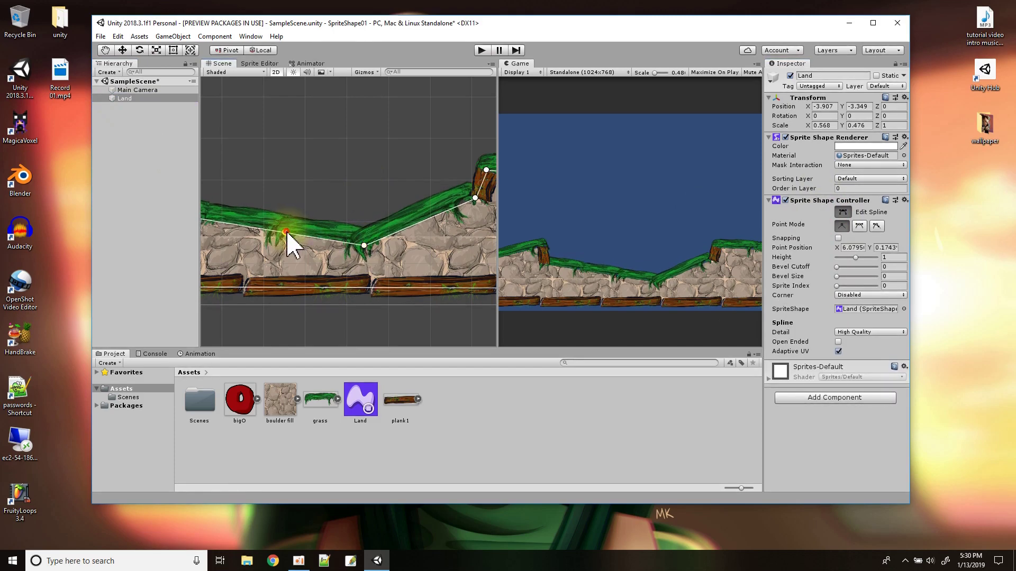
# Add a spline point on the slope at about X 5.8, Y 1.2 and curve it with lengthened, mirrored tangents
pyautogui.moveTo(281, 229); pyautogui.dragTo(283, 217)
pyautogui.moveTo(284, 229); pyautogui.dragTo(383, 243, button='middle')
pyautogui.moveTo(386, 233)
pyautogui.mouseDown()
pyautogui.moveTo(392, 218)
pyautogui.moveTo(357, 217)
pyautogui.moveTo(388, 215)
pyautogui.mouseUp()
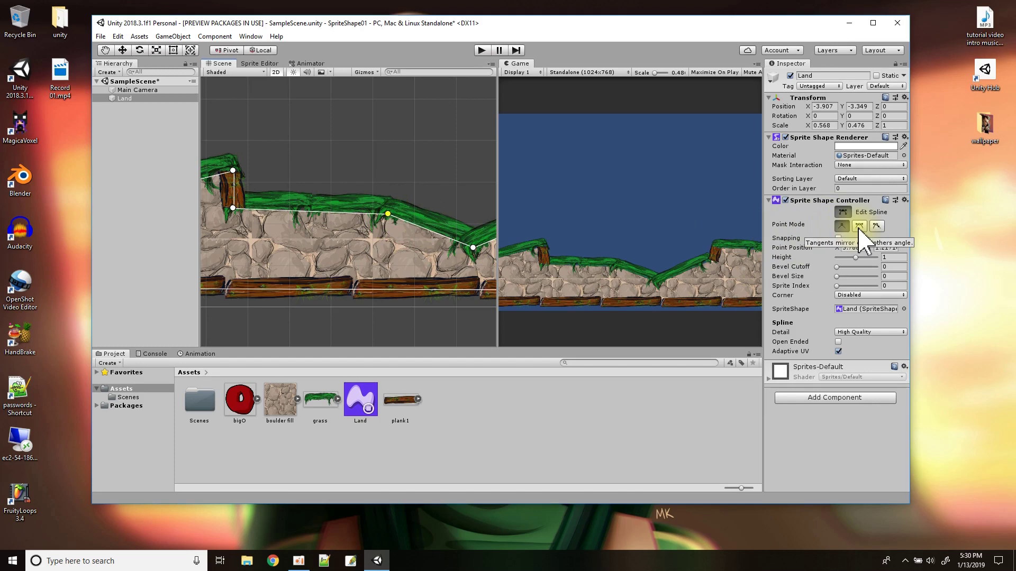
pyautogui.click(859, 227)
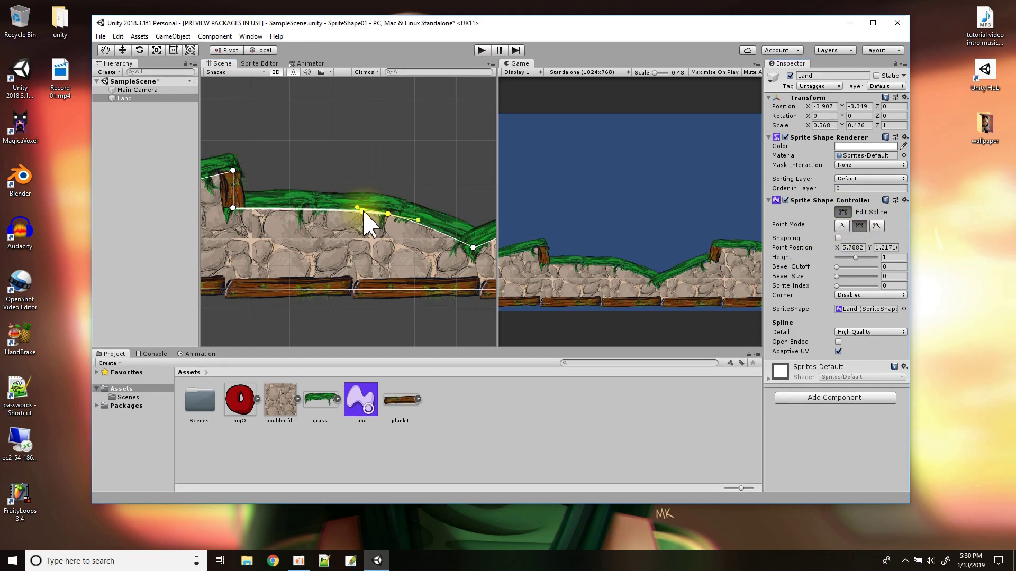
pyautogui.moveTo(359, 209); pyautogui.dragTo(306, 220)
# Smooth the dip point with mirrored tangents, move it to about X 9.2, Y 0.2, and finish editing the spline
pyautogui.moveTo(437, 249); pyautogui.dragTo(328, 234, button='middle')
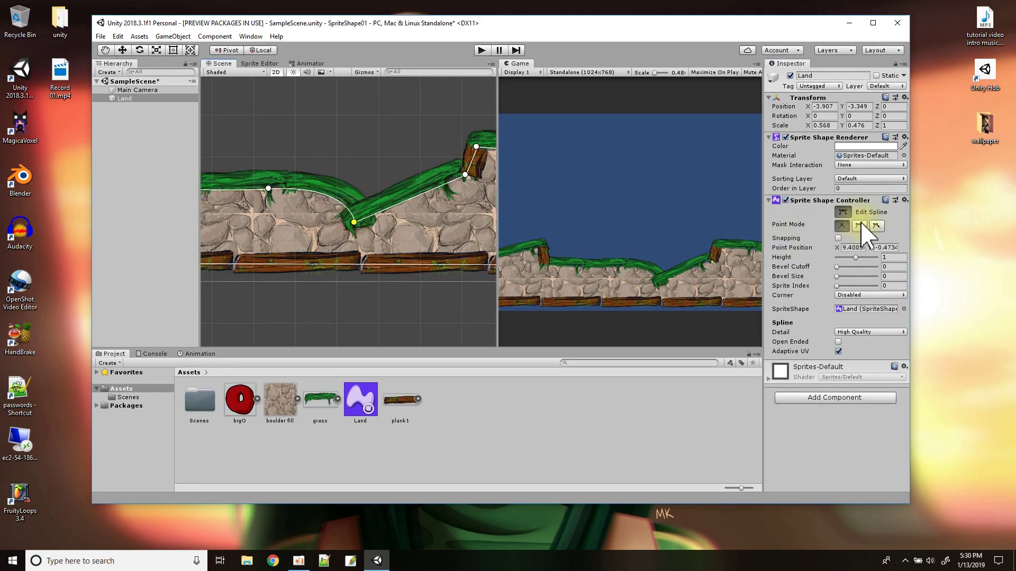
pyautogui.click(858, 227)
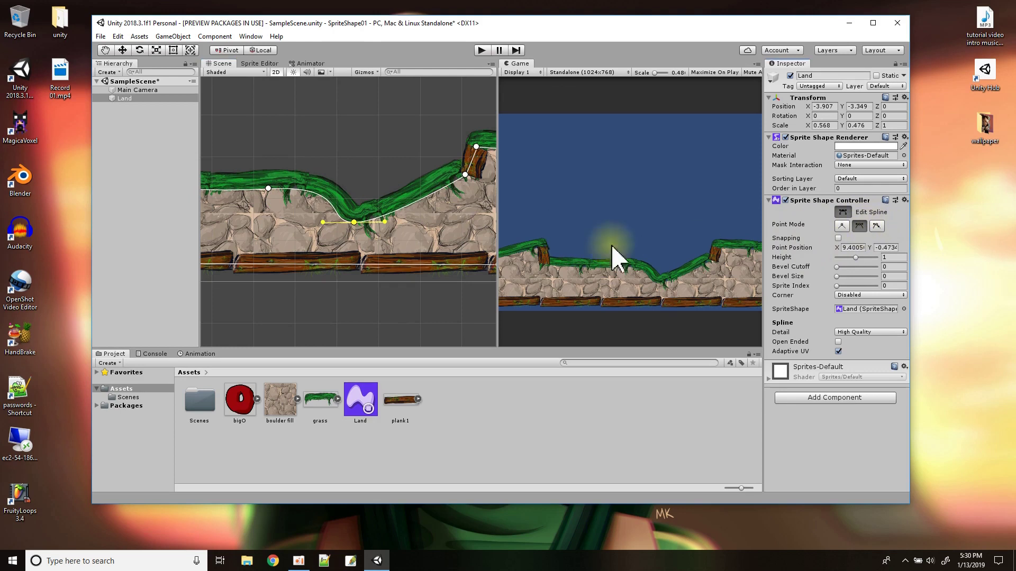
pyautogui.moveTo(385, 222)
pyautogui.mouseDown()
pyautogui.moveTo(395, 244)
pyautogui.moveTo(374, 234)
pyautogui.moveTo(392, 234)
pyautogui.mouseUp()
pyautogui.moveTo(315, 212); pyautogui.dragTo(351, 209)
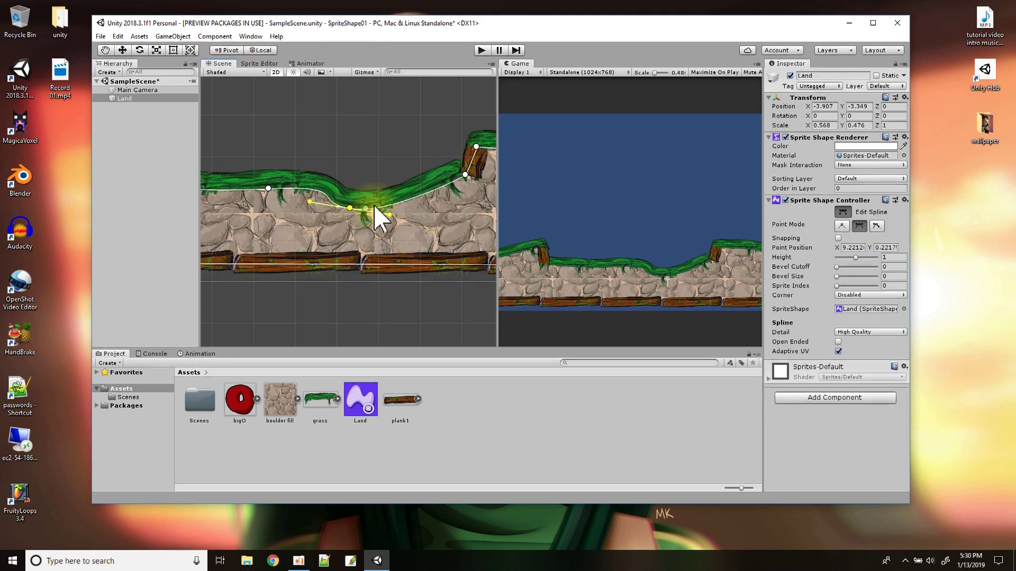
pyautogui.scroll(-1, 407, 219)
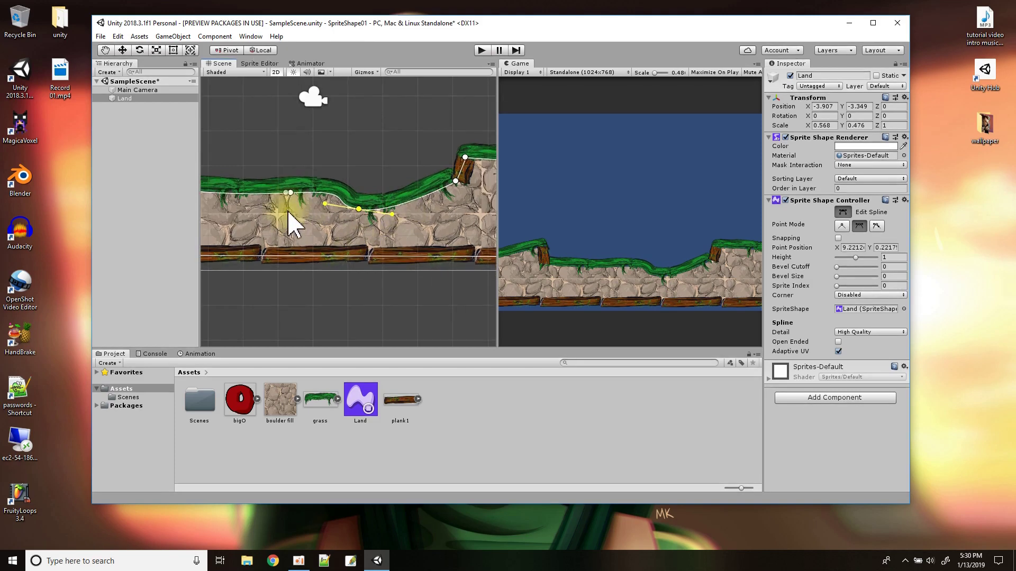
pyautogui.click(334, 165)
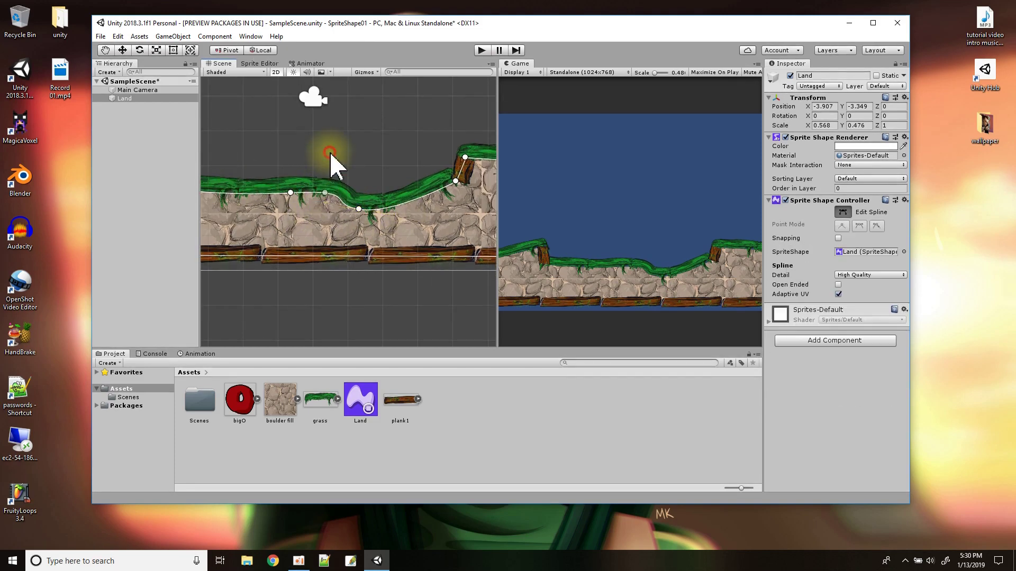
pyautogui.click(843, 211)
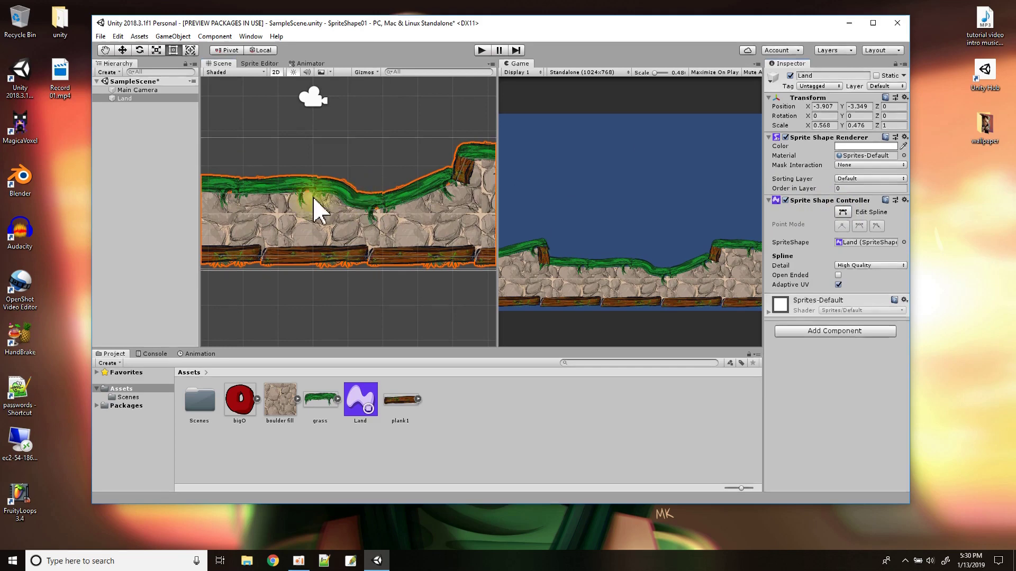
# Place the bigO sprite above the terrain at about X -3.0, Y 0.07, scaled down to about 0.42 by 0.41
pyautogui.scroll(-2, 313, 204)
pyautogui.scroll(-1, 312, 204)
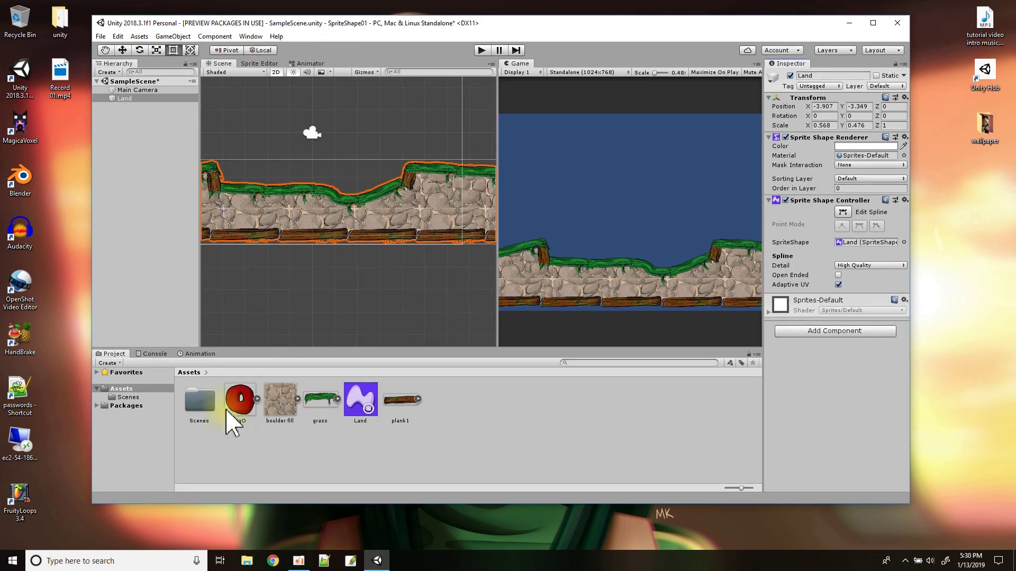
pyautogui.moveTo(234, 405); pyautogui.dragTo(283, 132)
pyautogui.moveTo(324, 143); pyautogui.dragTo(351, 223, button='middle')
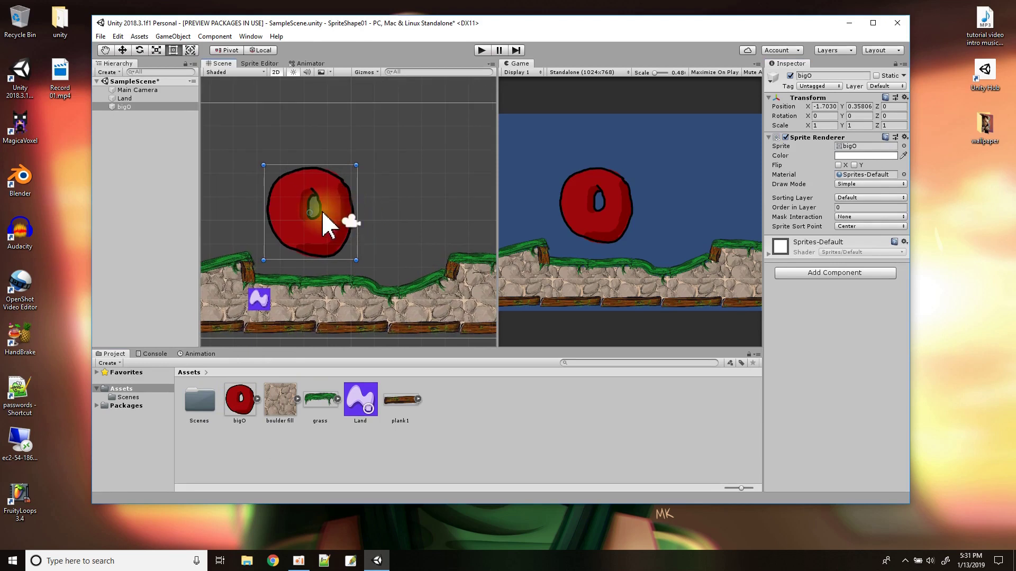
pyautogui.moveTo(325, 200); pyautogui.dragTo(321, 179)
pyautogui.moveTo(351, 145); pyautogui.dragTo(297, 201)
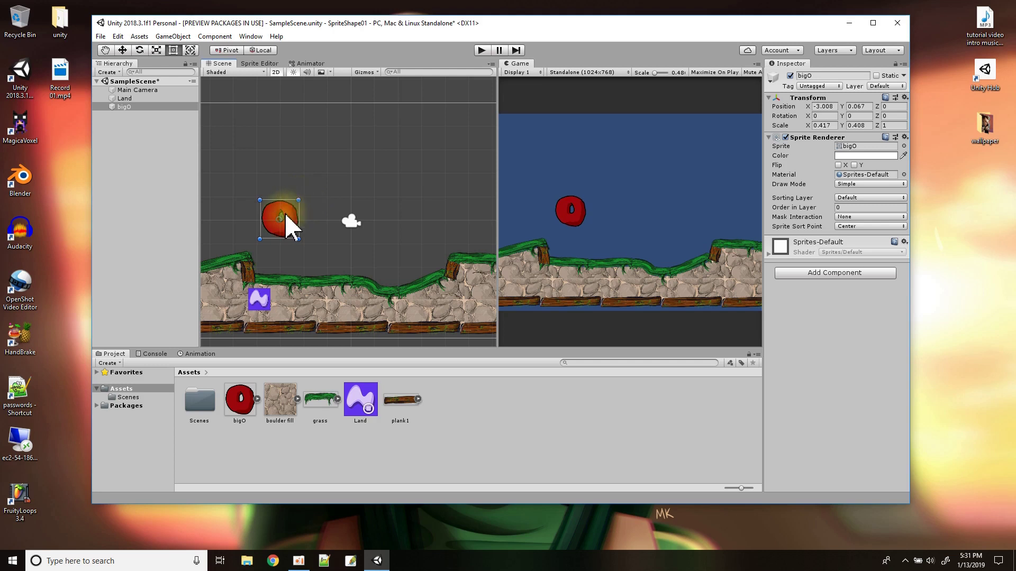
# Add a Rigidbody 2D and a Polygon Collider 2D component to bigO
pyautogui.click(827, 280)
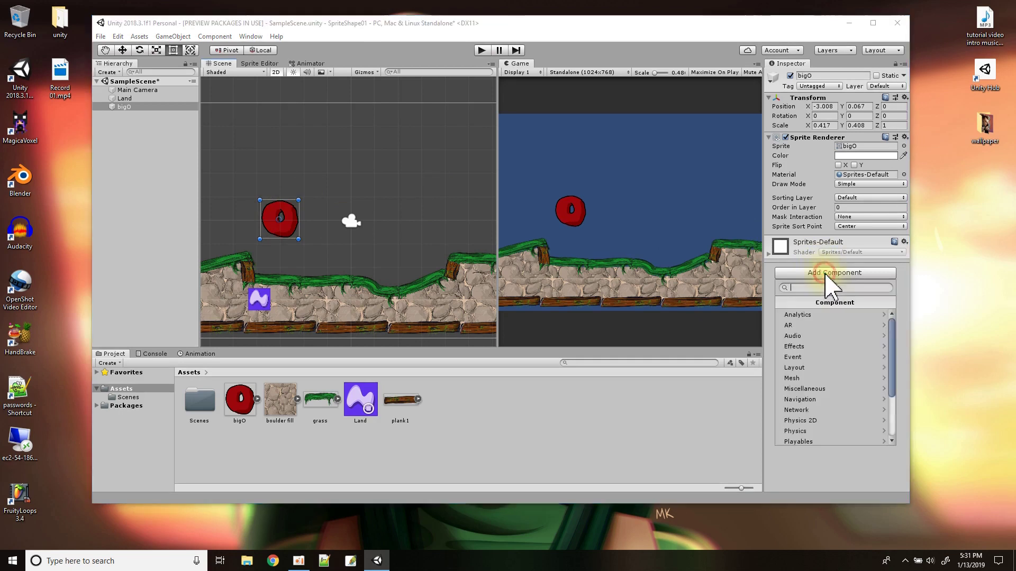
pyautogui.click(827, 421)
pyautogui.scroll(-6, 829, 417)
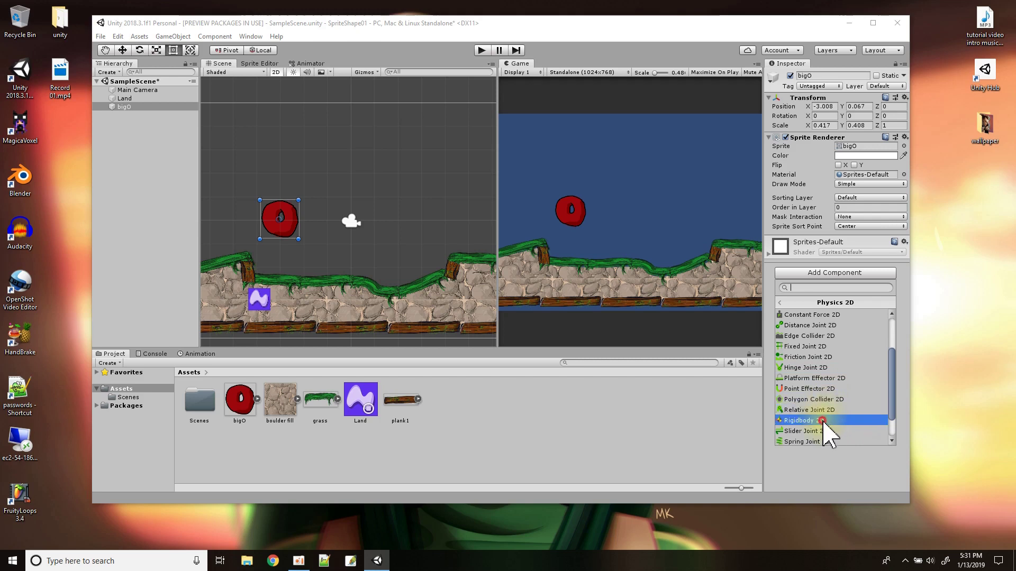
pyautogui.click(824, 421)
pyautogui.click(830, 408)
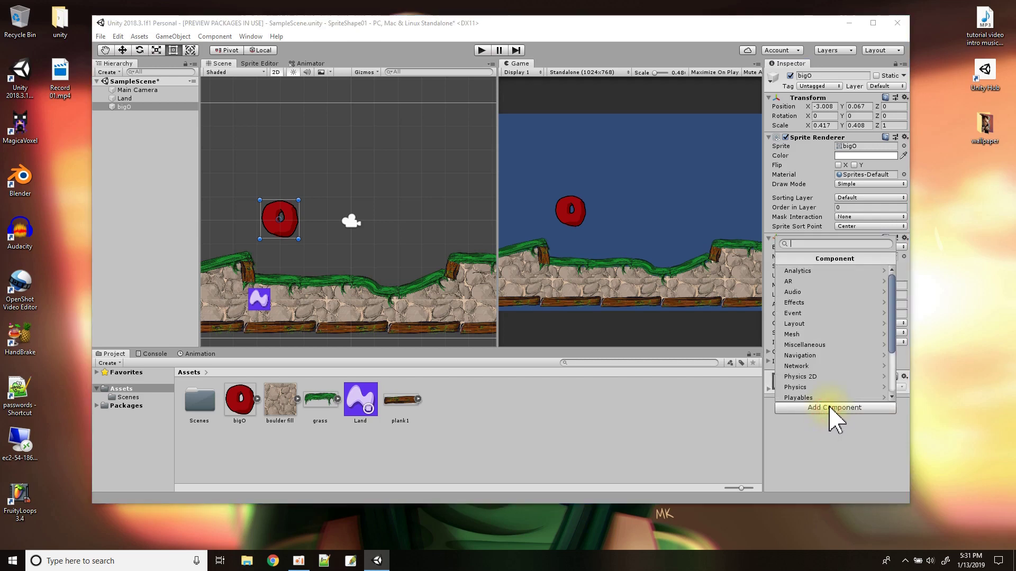
pyautogui.click(820, 377)
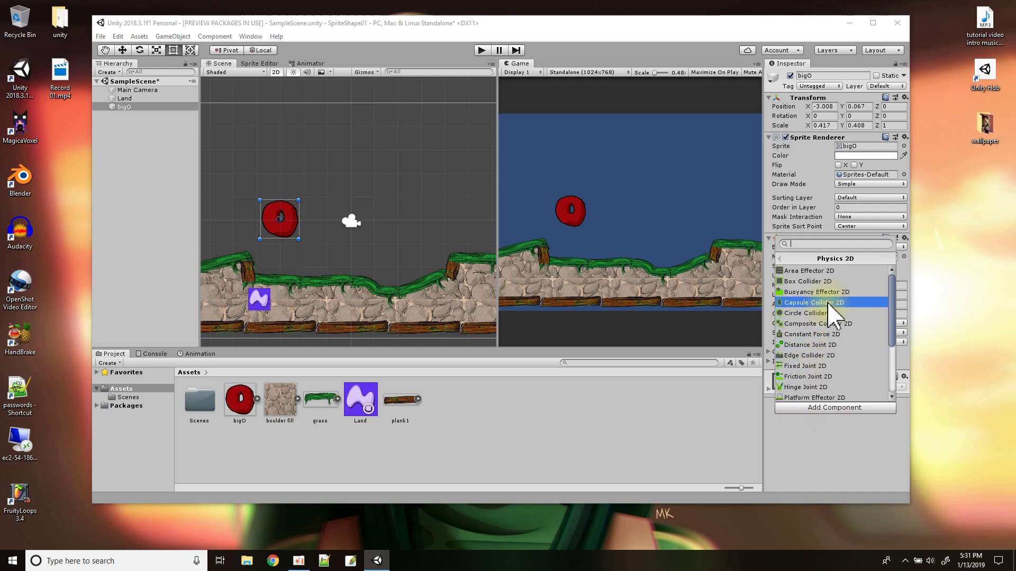
pyautogui.scroll(-3, 828, 360)
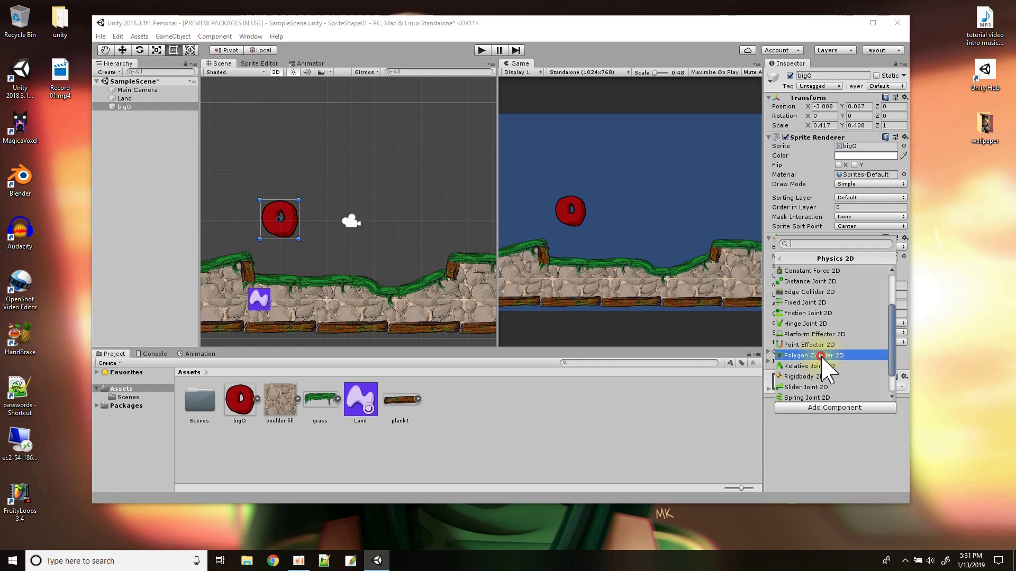
pyautogui.click(821, 356)
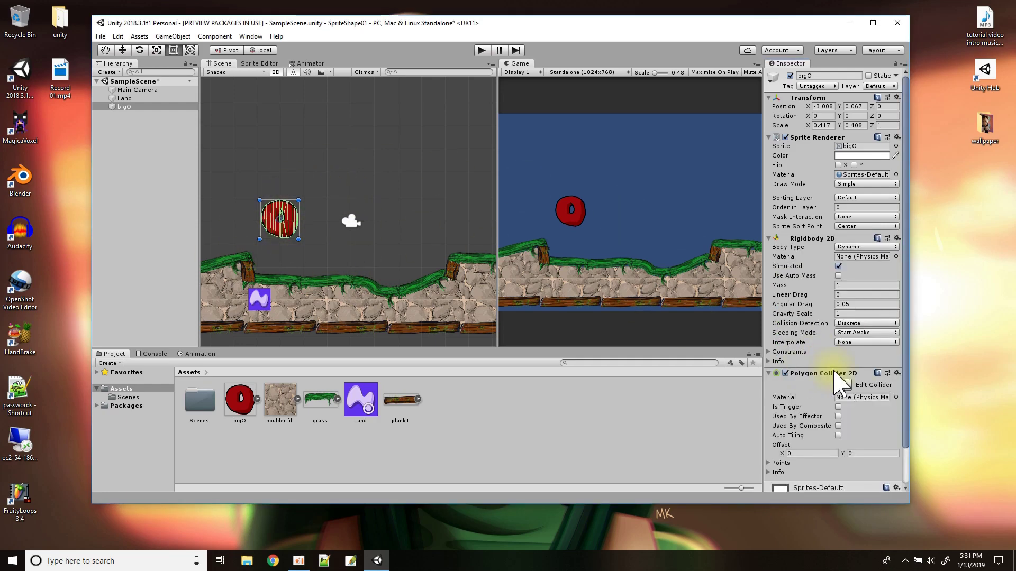
# Play-test the scene before and after setting bigO's Order in Layer to 10
pyautogui.click(481, 50)
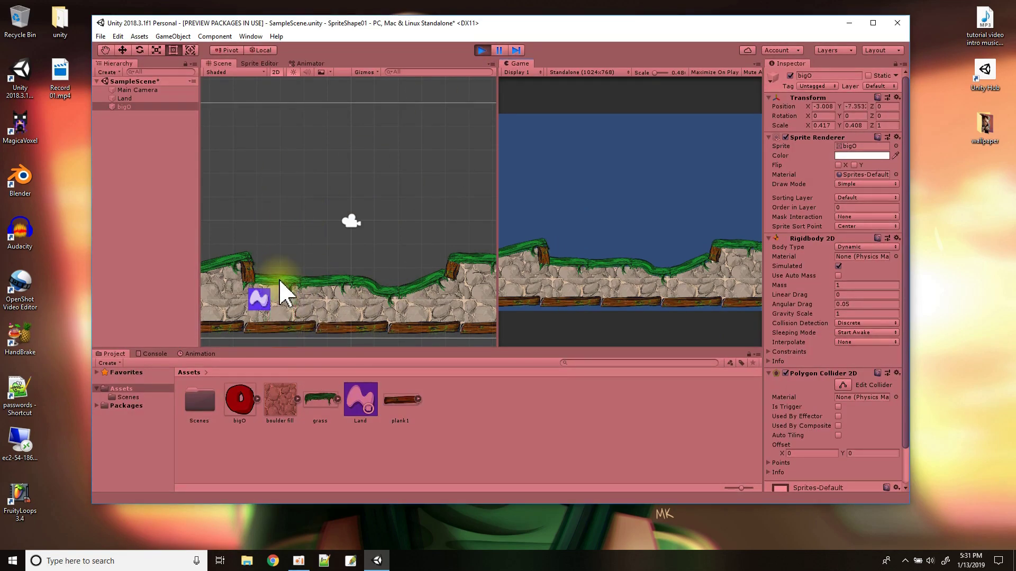
pyautogui.click(483, 50)
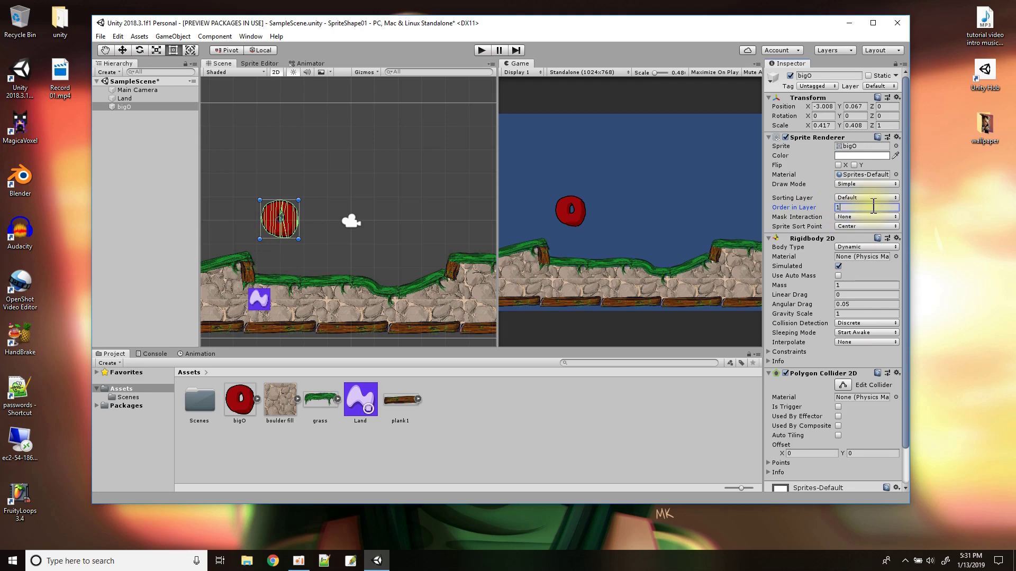
pyautogui.click(482, 50)
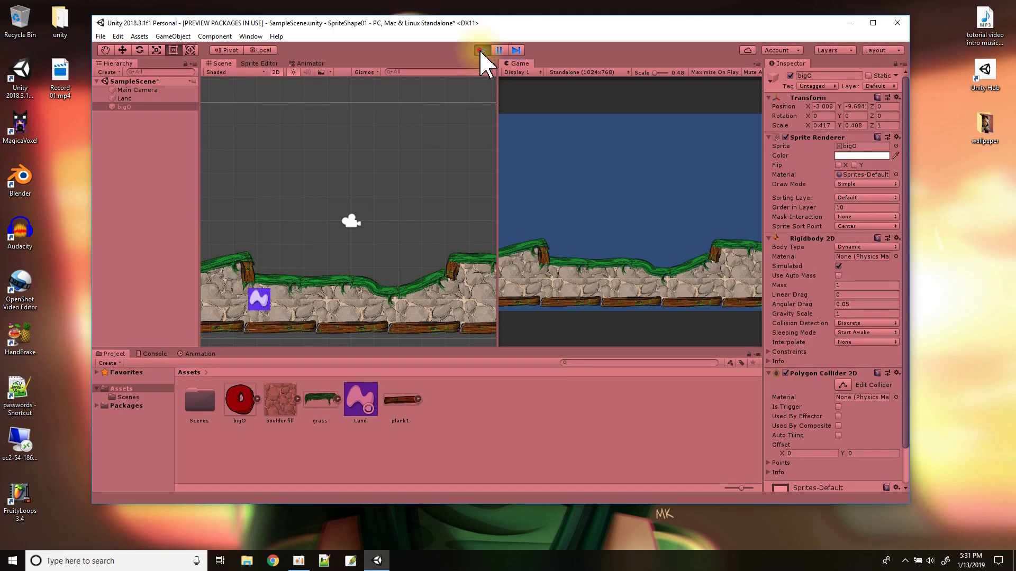
pyautogui.click(482, 51)
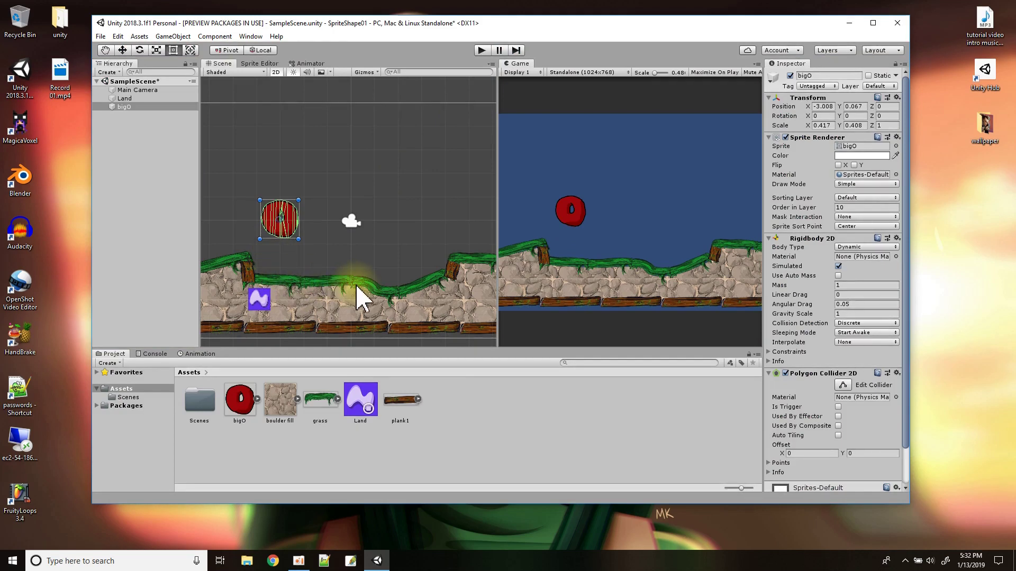
# Add an Edge Collider 2D component to the Land sprite shape
pyautogui.scroll(-3, 357, 299)
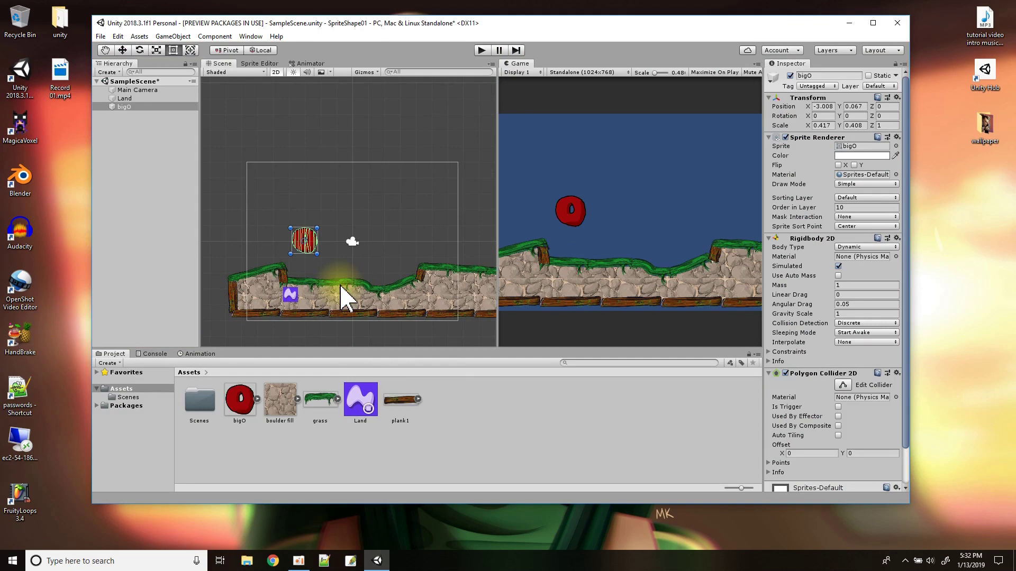
pyautogui.click(127, 99)
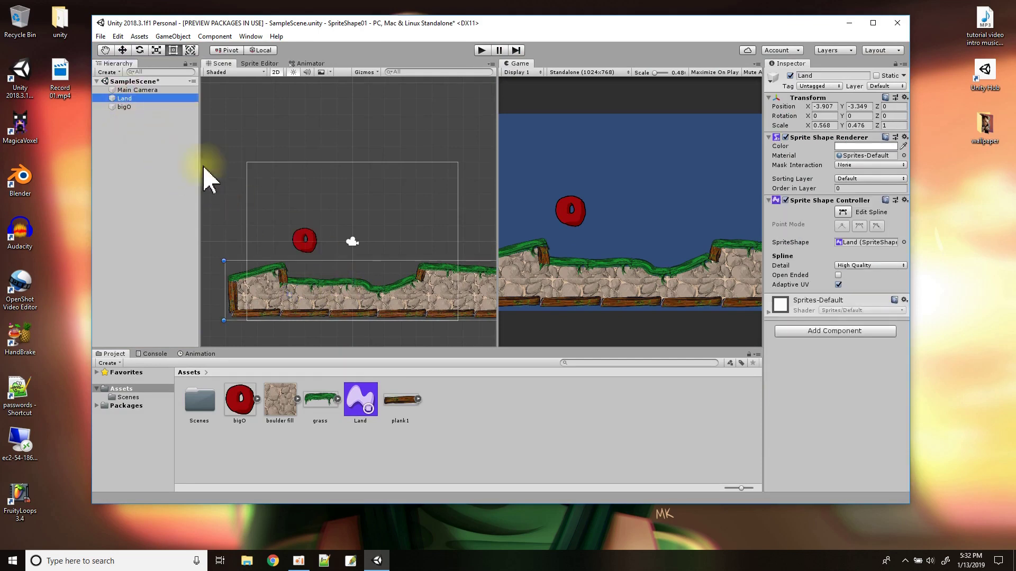
pyautogui.click(799, 334)
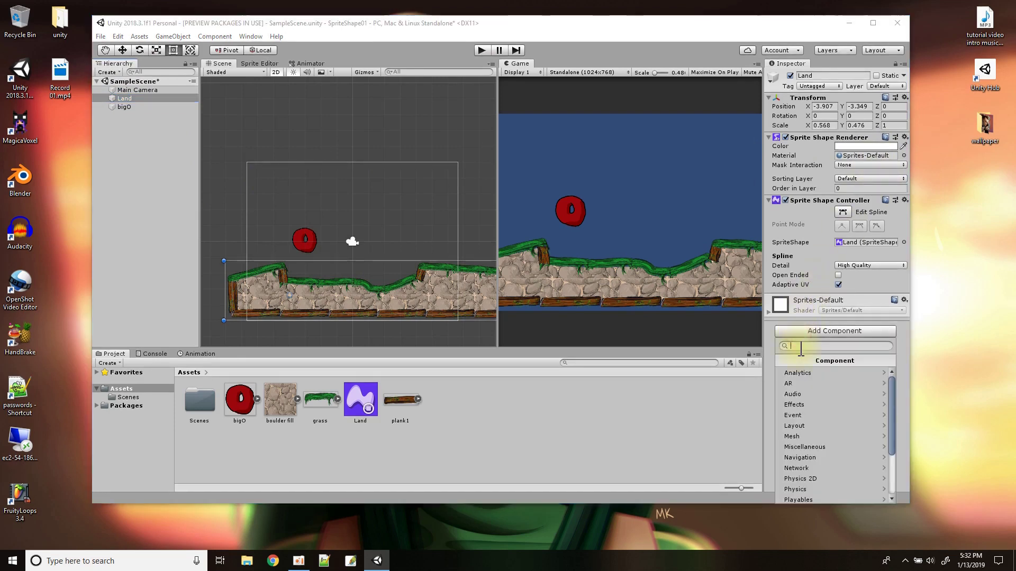
pyautogui.click(817, 476)
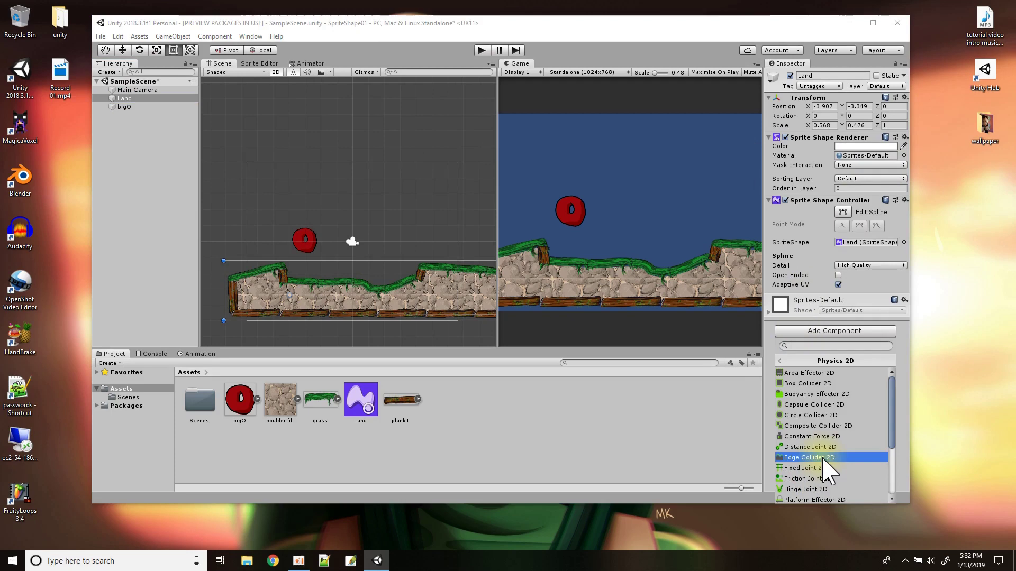
pyautogui.click(823, 458)
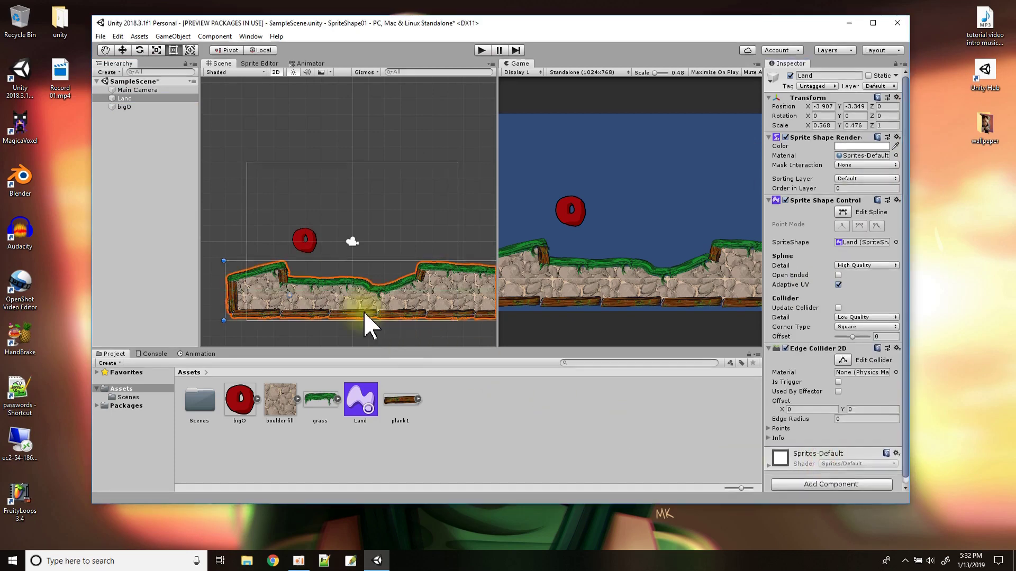
pyautogui.scroll(6, 340, 306)
pyautogui.scroll(2, 338, 299)
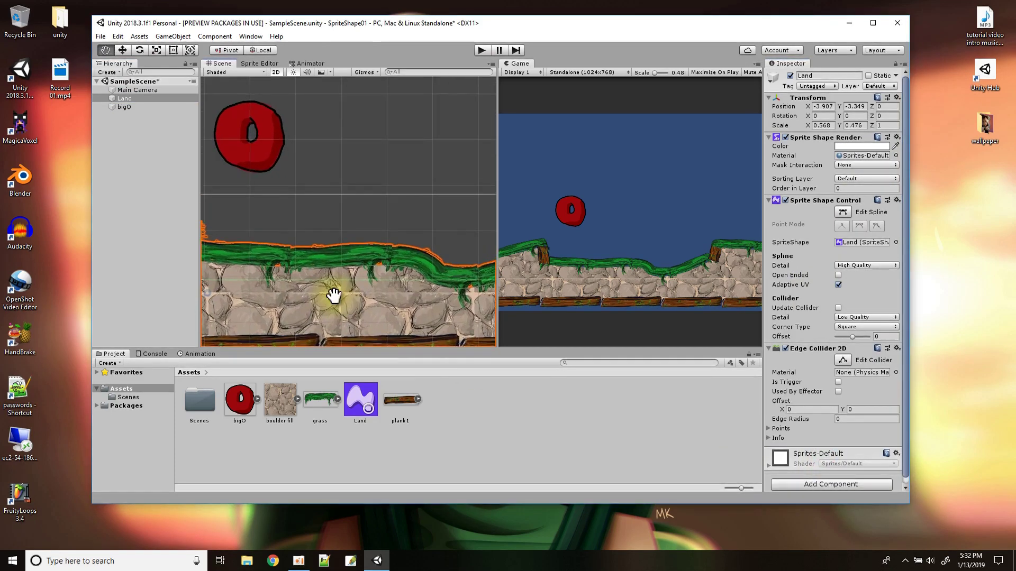
# Enable Update Collider on the Land sprite shape and play-test bigO landing on the terrain
pyautogui.moveTo(335, 294); pyautogui.dragTo(535, 297, button='middle')
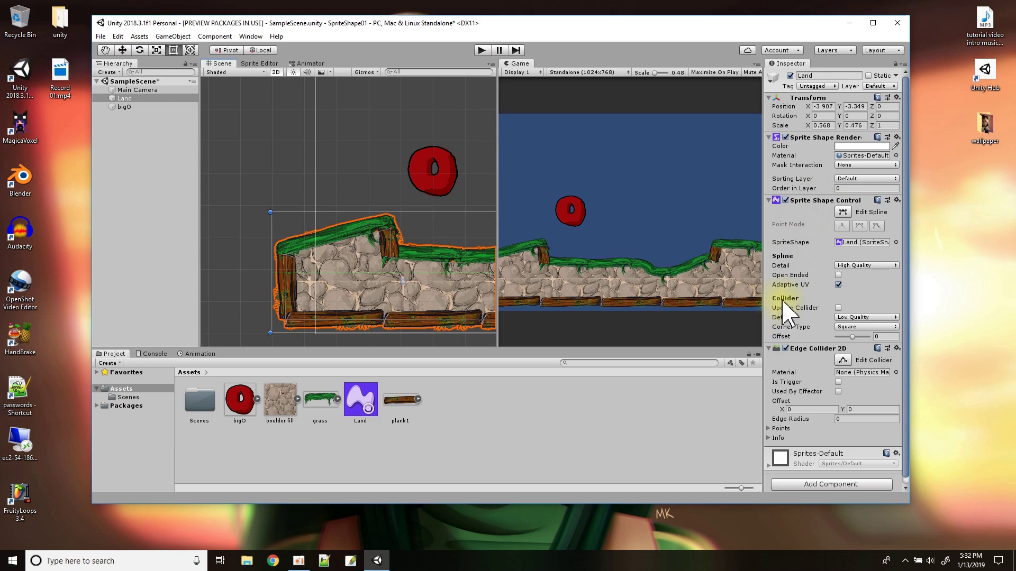
pyautogui.click(838, 306)
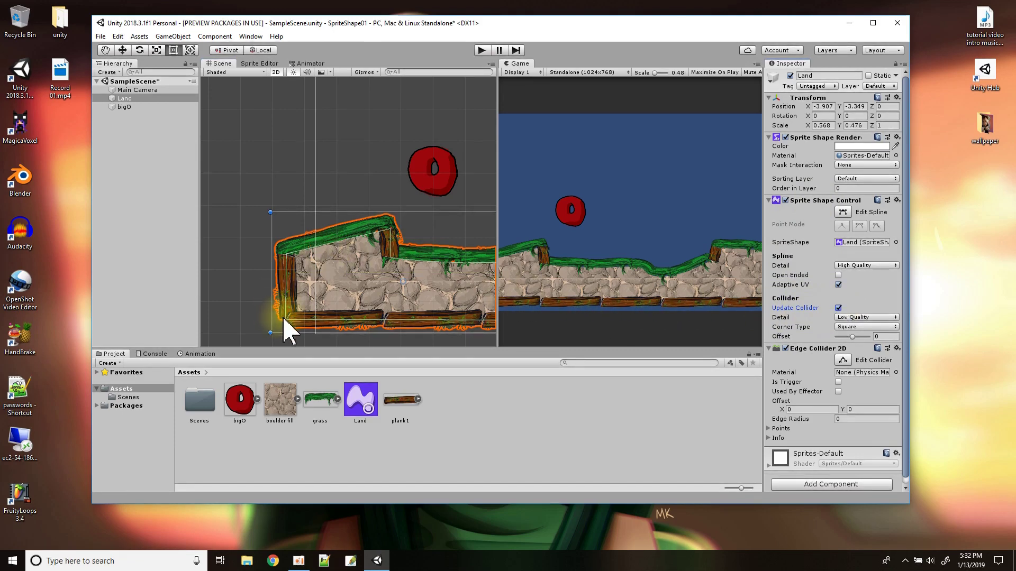
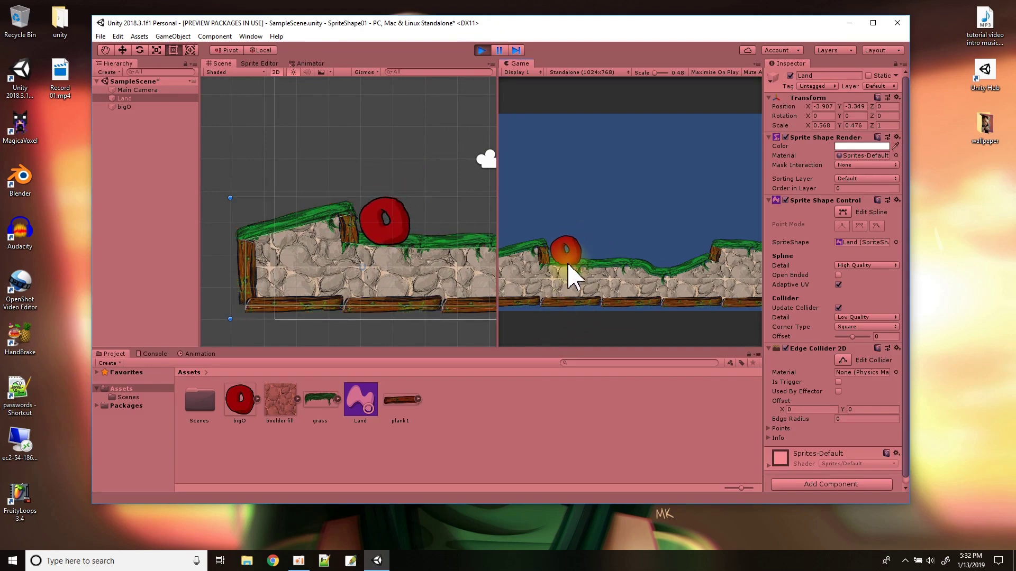
pyautogui.click(482, 51)
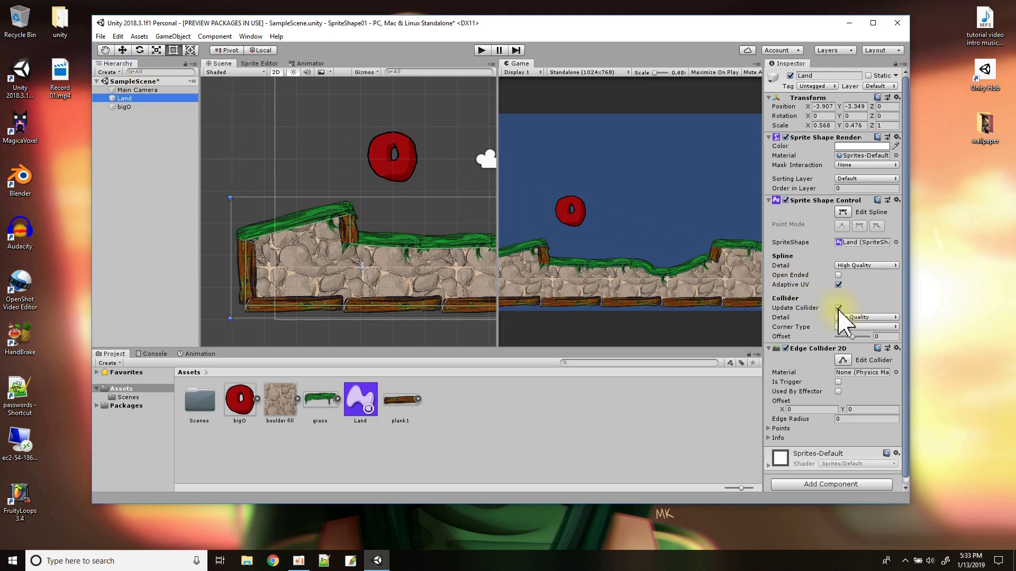
# Set Land's collider offset to 0.47 and, after trying the Sharp corner type, choose Round
pyautogui.scroll(-1, 852, 297)
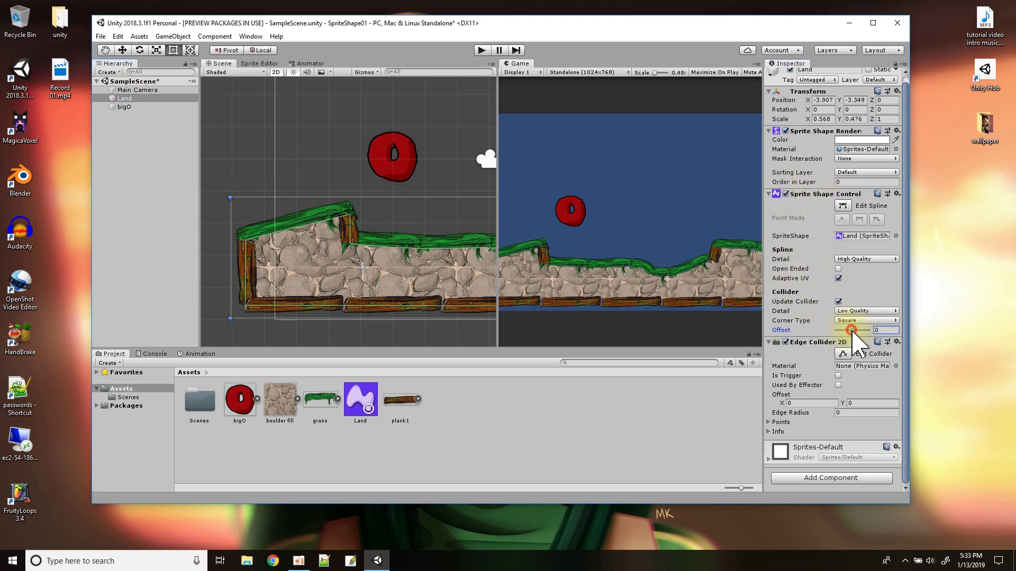
pyautogui.moveTo(851, 330); pyautogui.dragTo(860, 335)
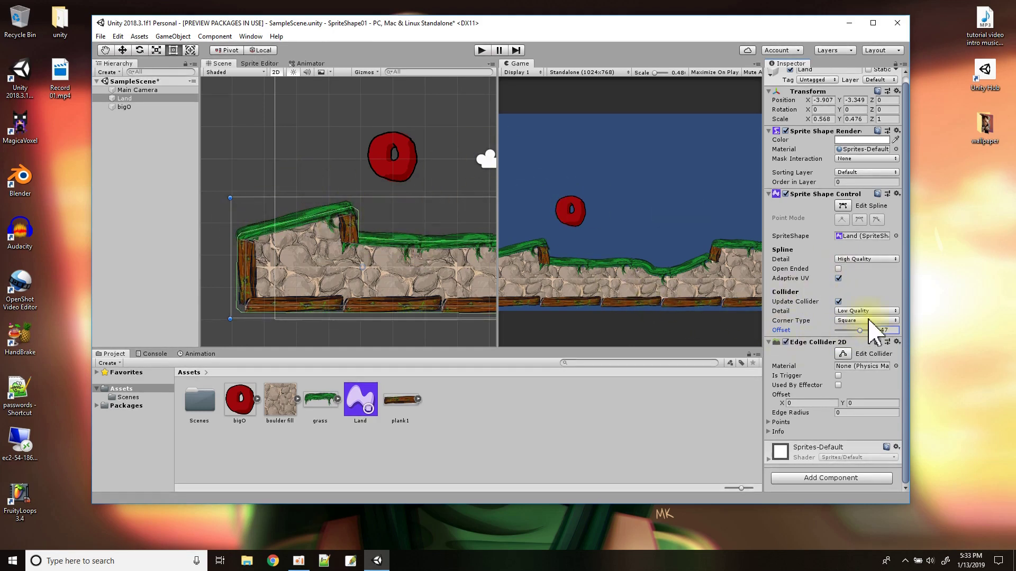
pyautogui.click(847, 321)
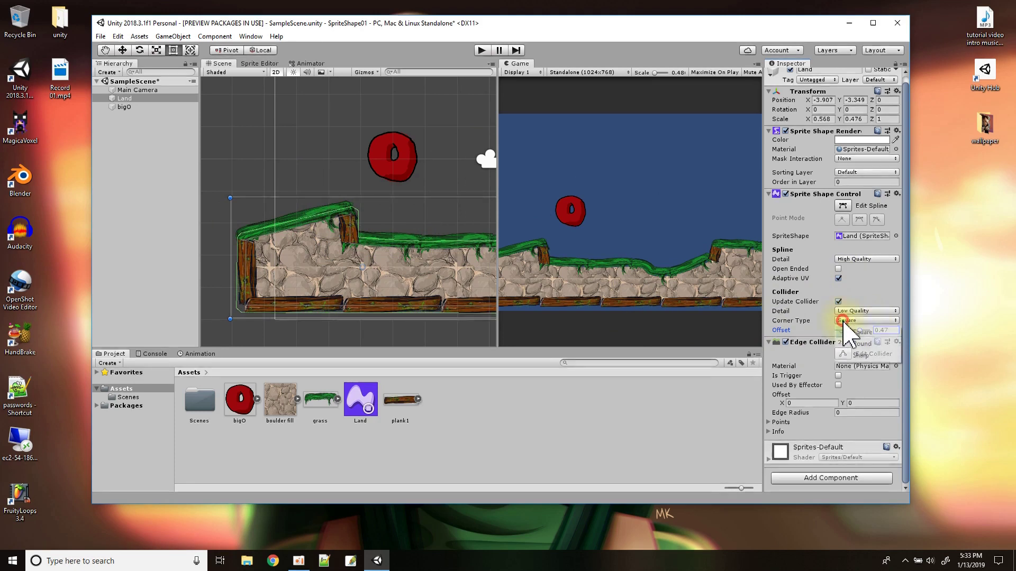
pyautogui.click(863, 344)
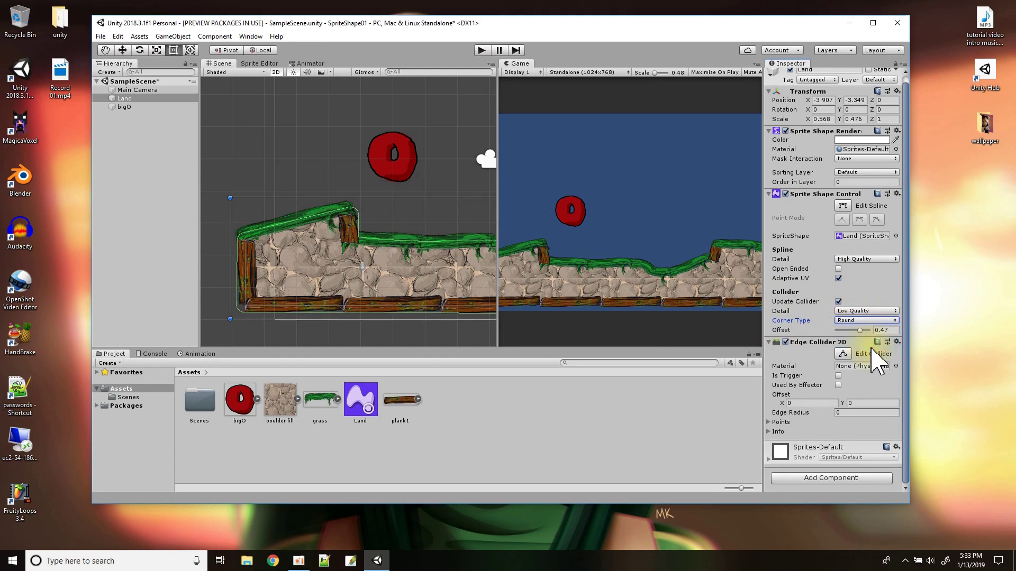
pyautogui.click(855, 321)
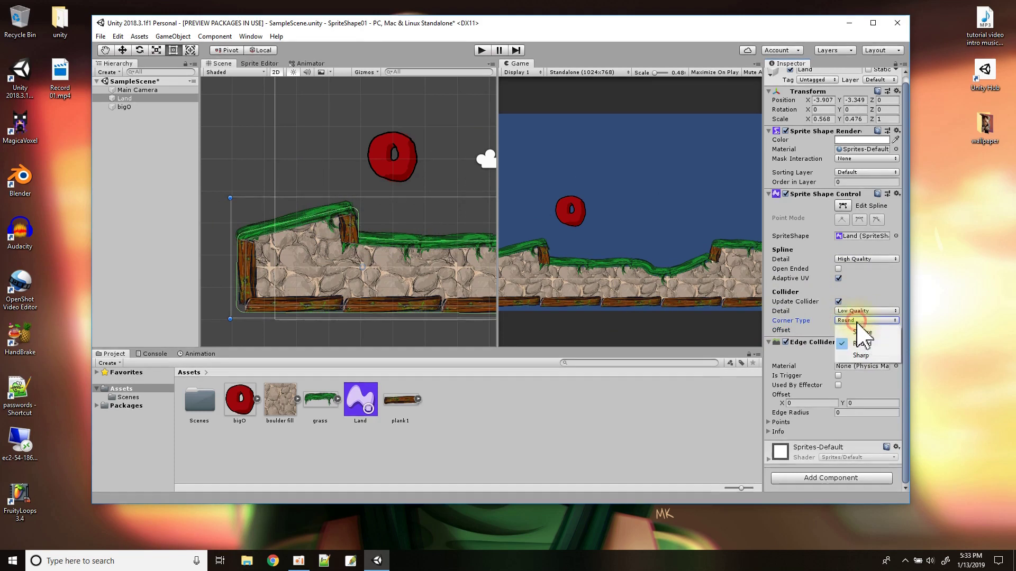
pyautogui.click(862, 356)
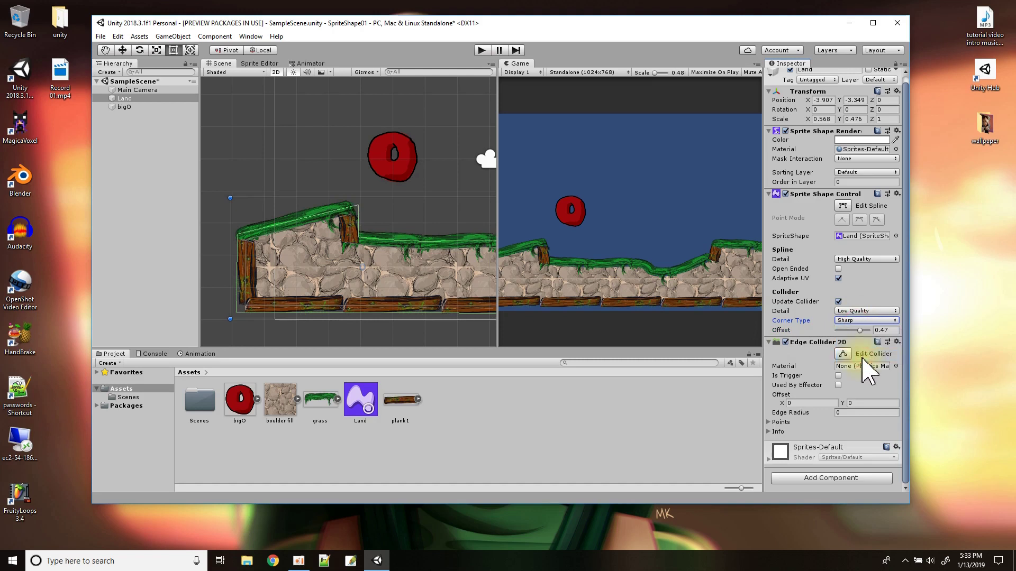
pyautogui.click(861, 322)
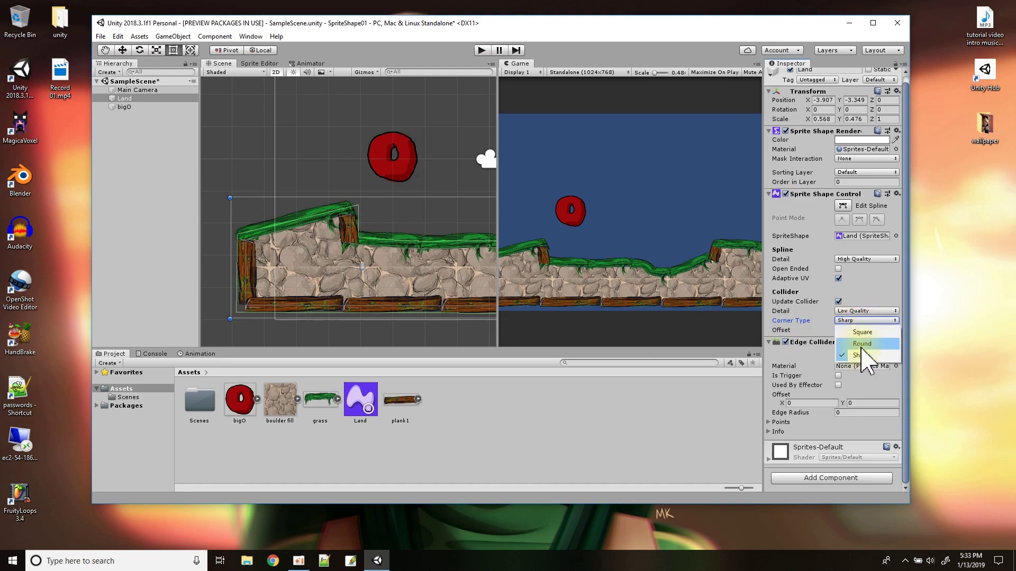
pyautogui.click(860, 344)
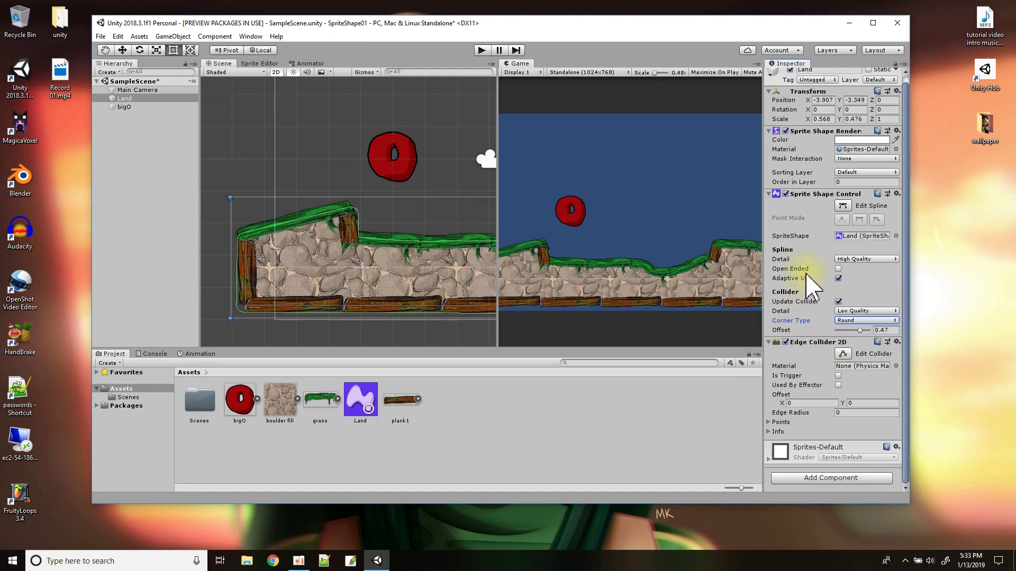
# Try the Open Ended option on the Land spline, and switch it back off
pyautogui.scroll(-3, 390, 265)
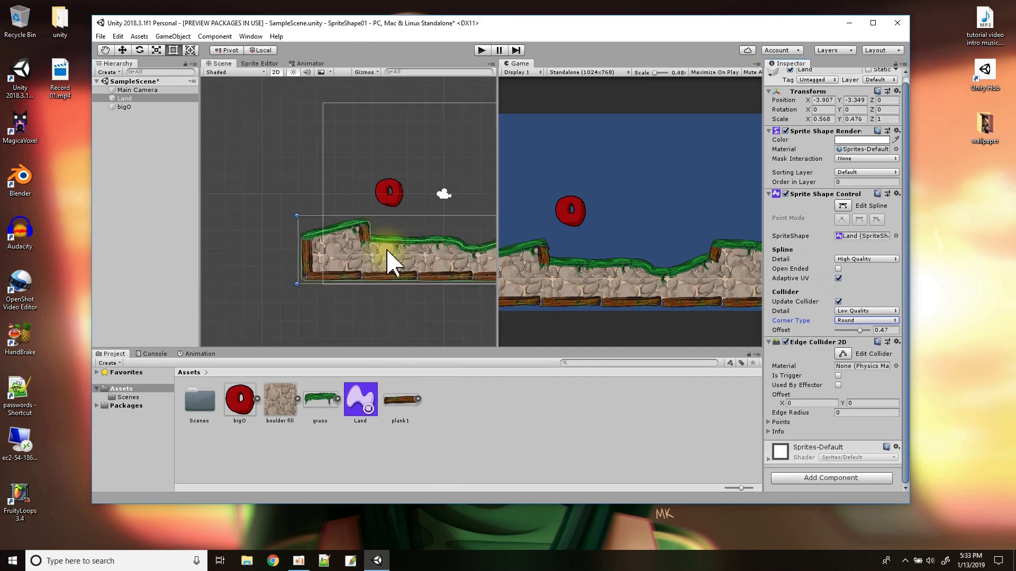
pyautogui.moveTo(420, 302); pyautogui.dragTo(316, 298, button='middle')
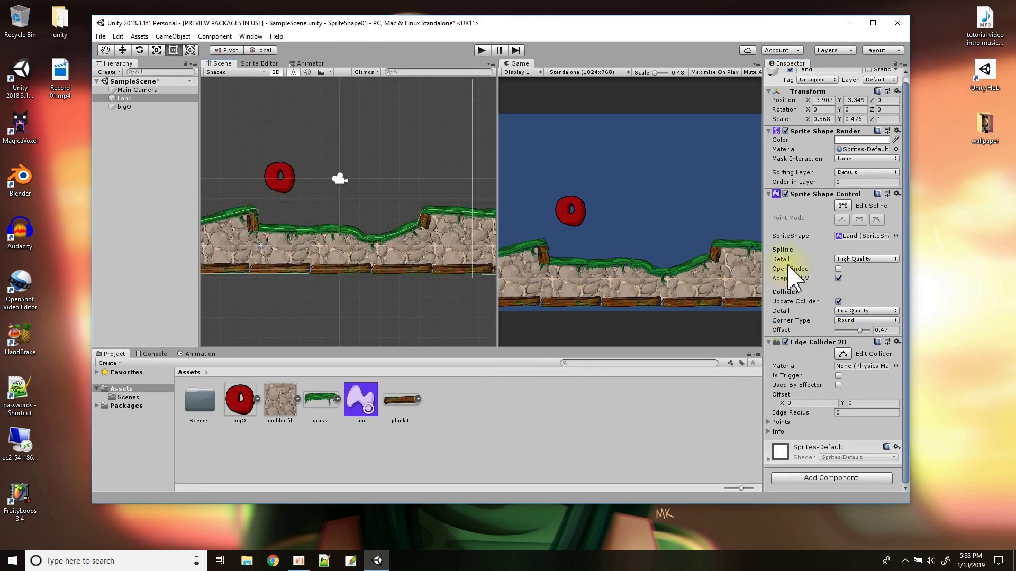
pyautogui.scroll(-2, 367, 309)
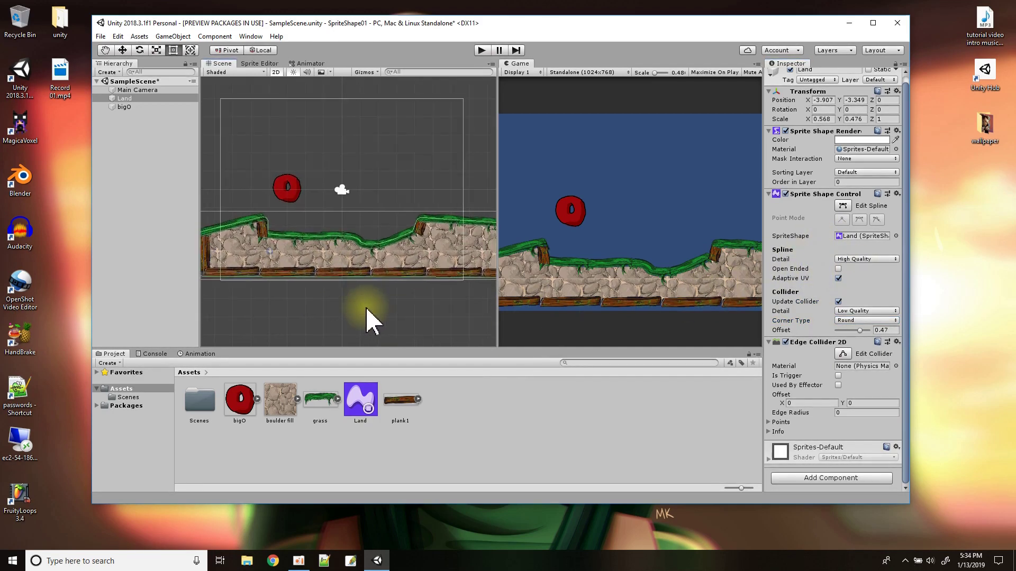
pyautogui.click(839, 279)
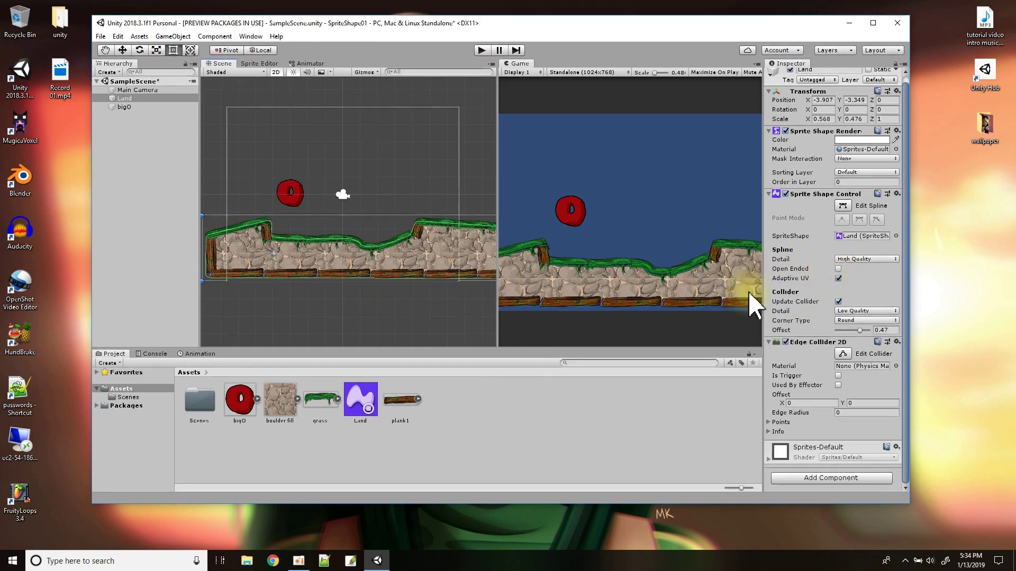
pyautogui.click(838, 269)
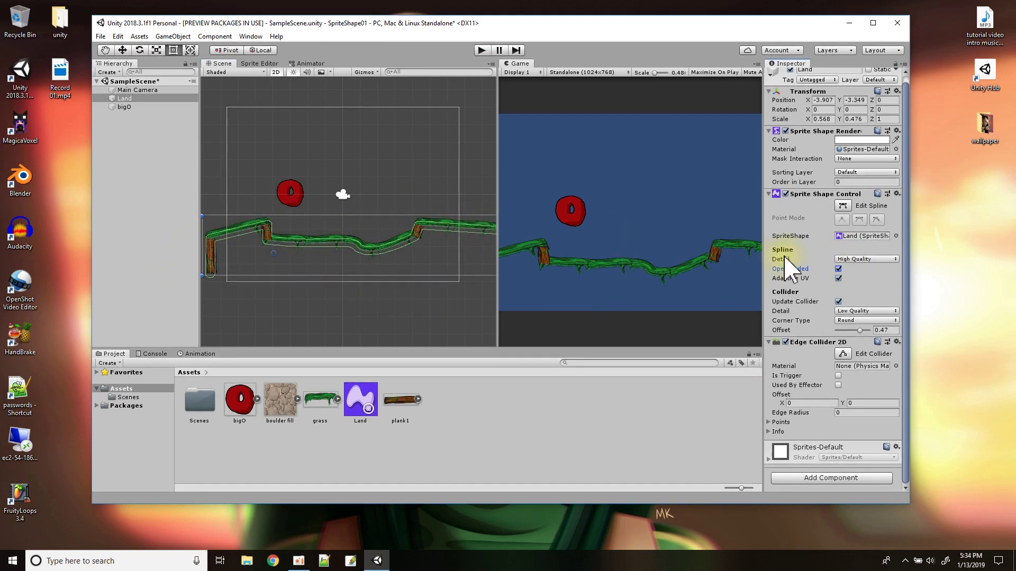
pyautogui.click(838, 268)
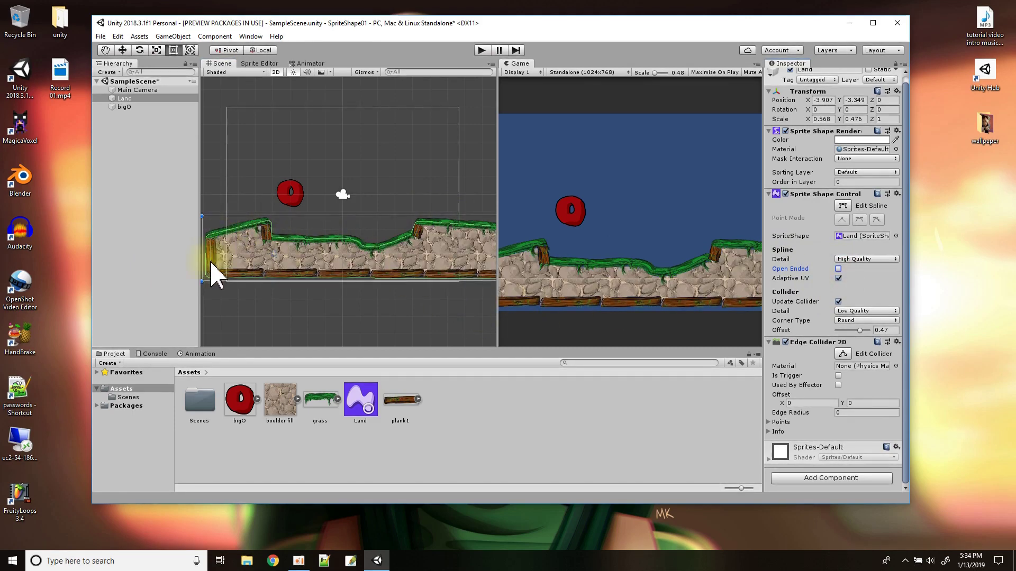
# Add a second sprite shape from the Land asset above the terrain and scale it down to about 0.593 by 0.543
pyautogui.scroll(-1, 440, 286)
pyautogui.moveTo(435, 287); pyautogui.dragTo(421, 308, button='middle')
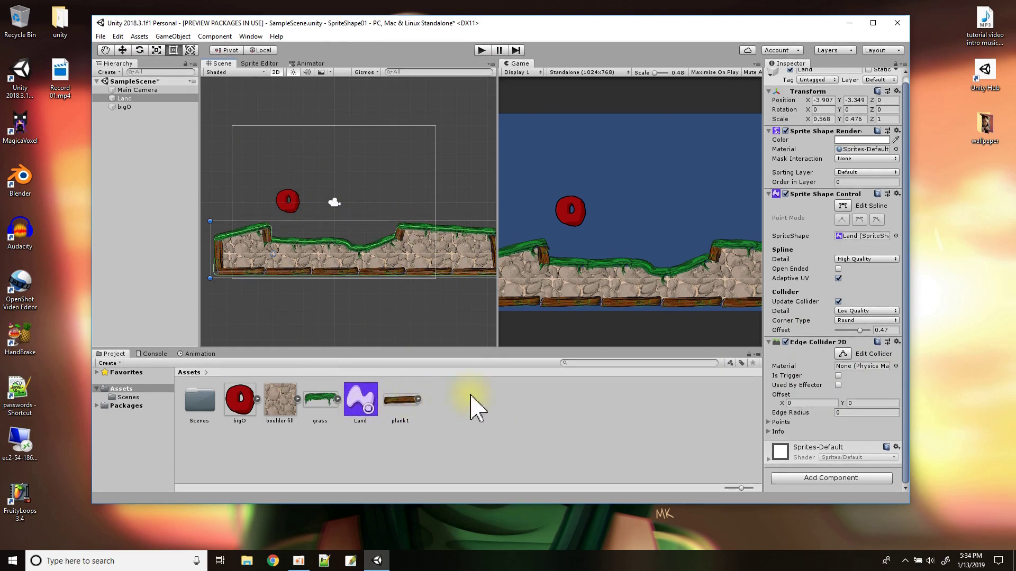
pyautogui.moveTo(356, 402); pyautogui.dragTo(372, 197)
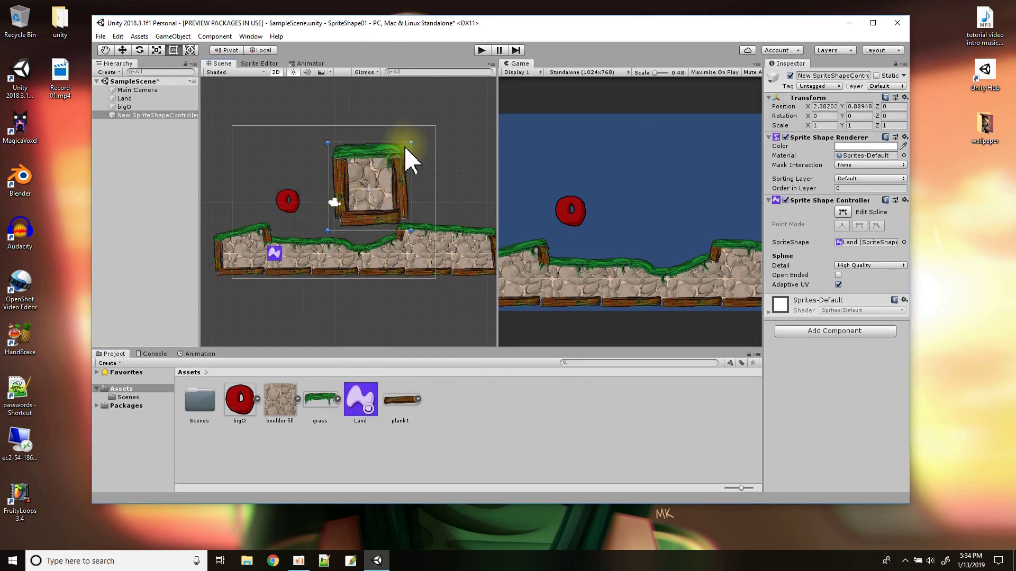
pyautogui.click(412, 141)
pyautogui.click(405, 165)
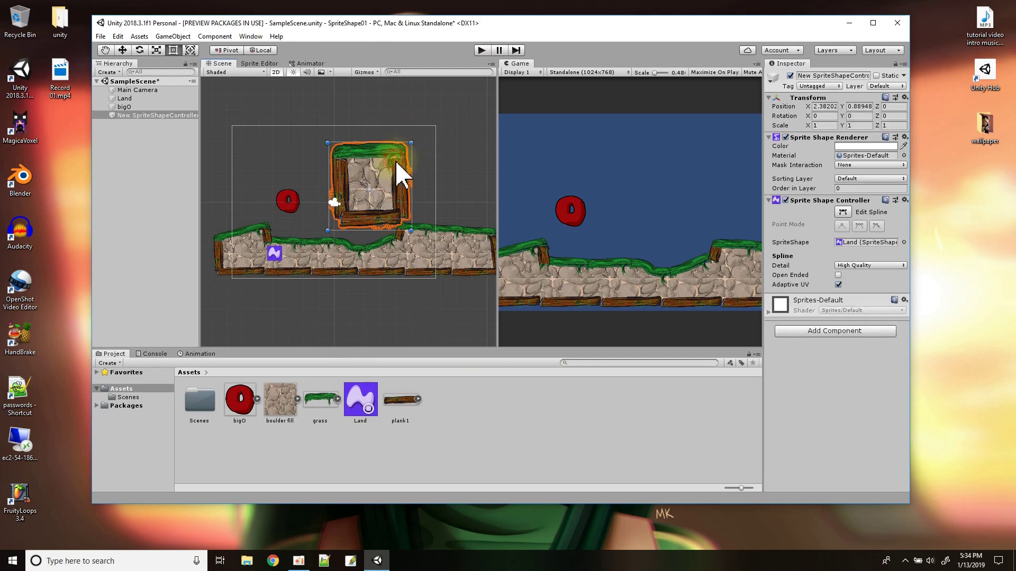
pyautogui.moveTo(411, 143); pyautogui.dragTo(378, 183)
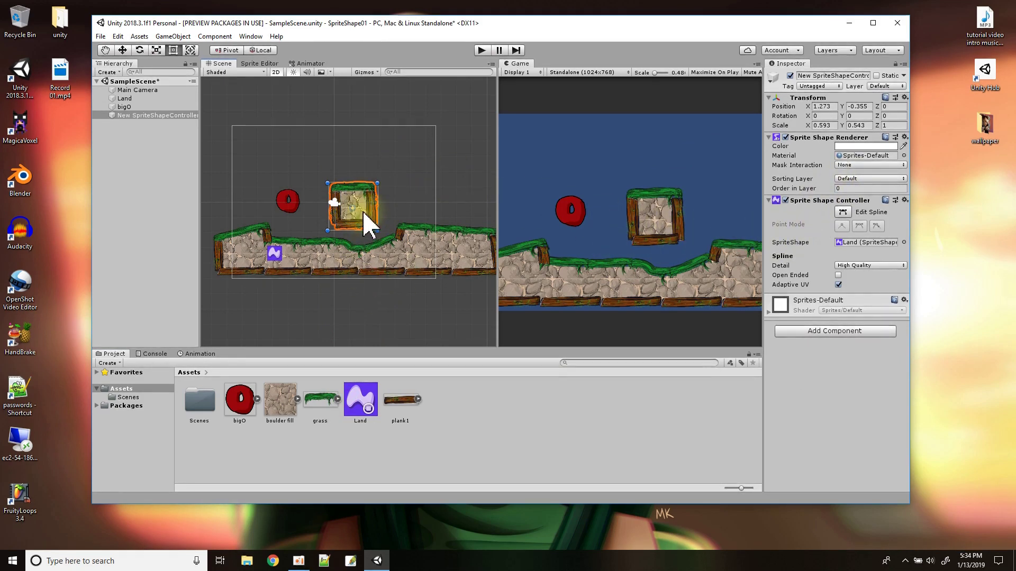
# Set the new sprite shape's Order in Layer to -1 and place it behind the terrain at about X -4.83, Y -1.49
pyautogui.moveTo(363, 204)
pyautogui.mouseDown()
pyautogui.moveTo(365, 235)
pyautogui.moveTo(373, 205)
pyautogui.mouseUp()
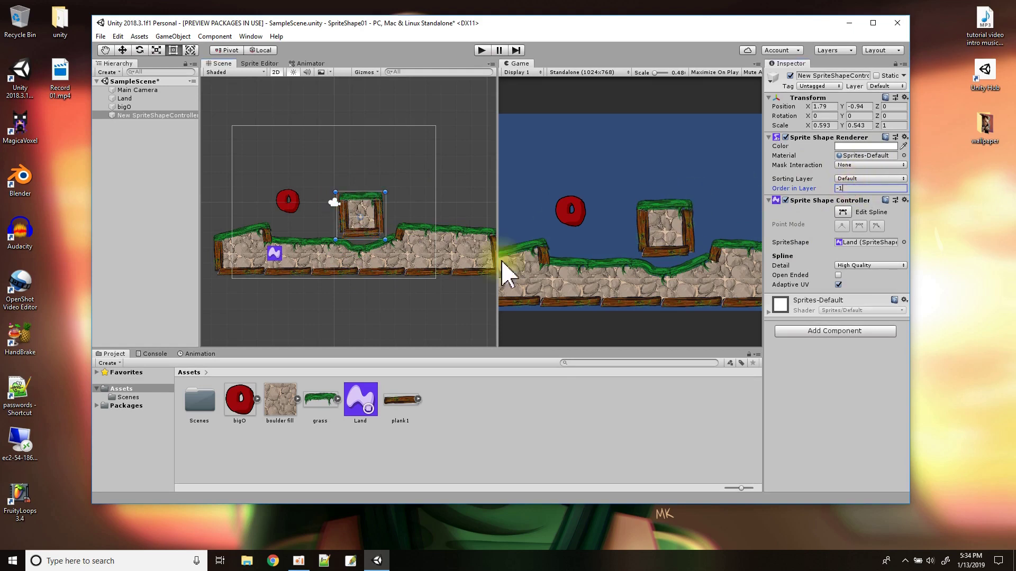
pyautogui.moveTo(375, 217); pyautogui.dragTo(274, 225)
# Edit the new shape's spline, raising its upper-right corner point and pulling the lower-right one outward into the terrain
pyautogui.scroll(2, 274, 224)
pyautogui.scroll(3, 274, 227)
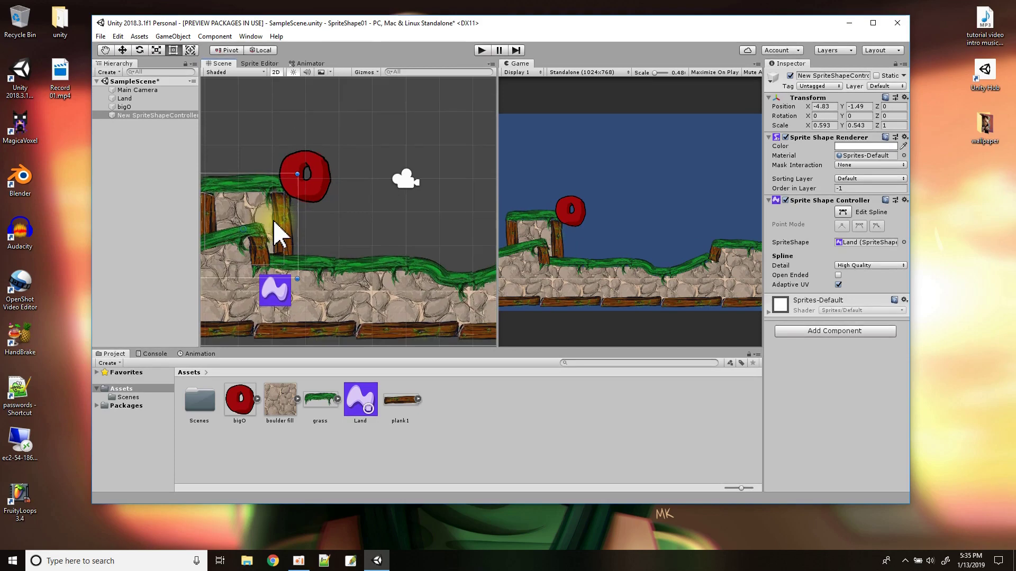
pyautogui.click(843, 213)
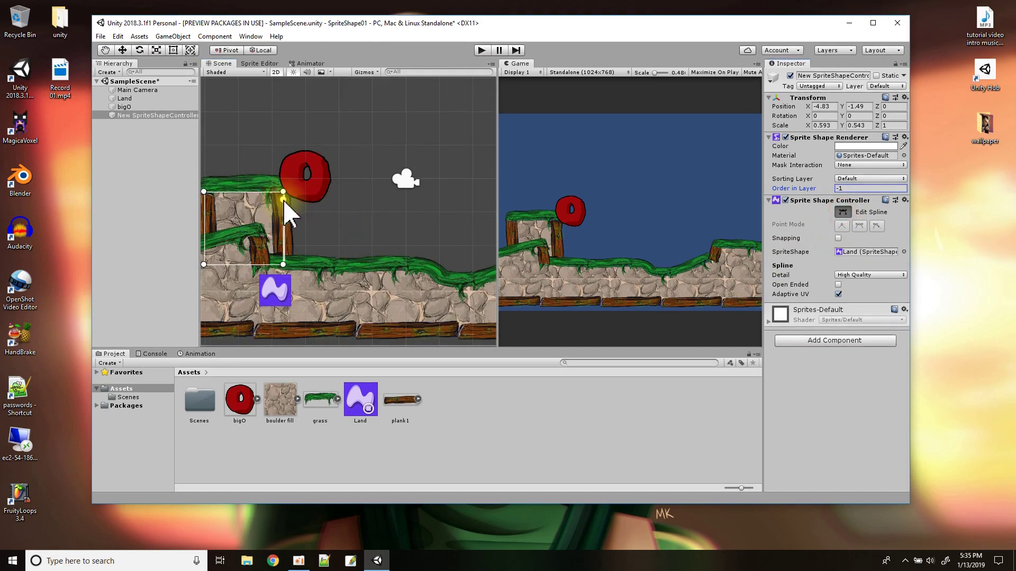
pyautogui.moveTo(283, 192); pyautogui.dragTo(351, 127)
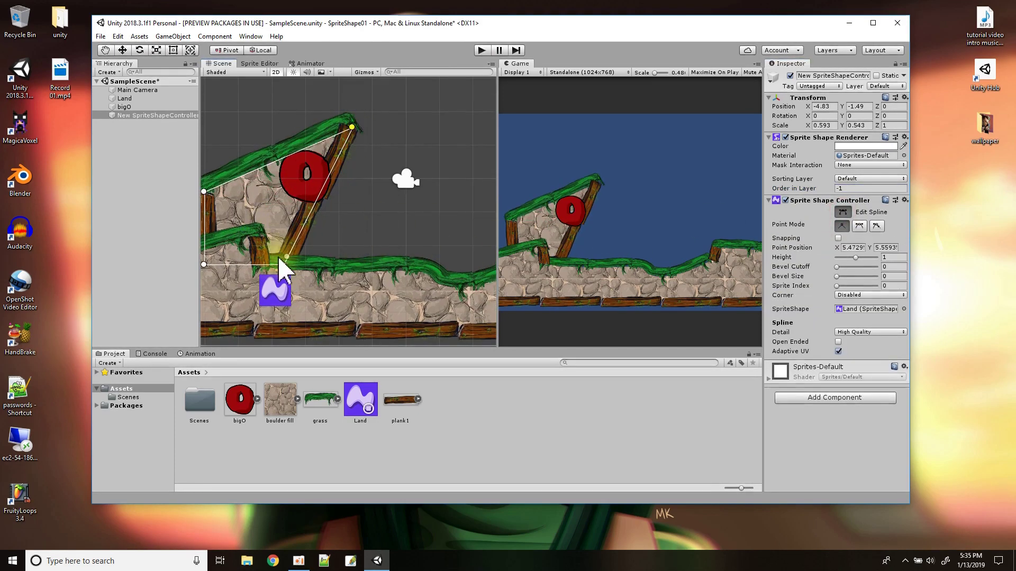
pyautogui.moveTo(283, 266); pyautogui.dragTo(401, 285)
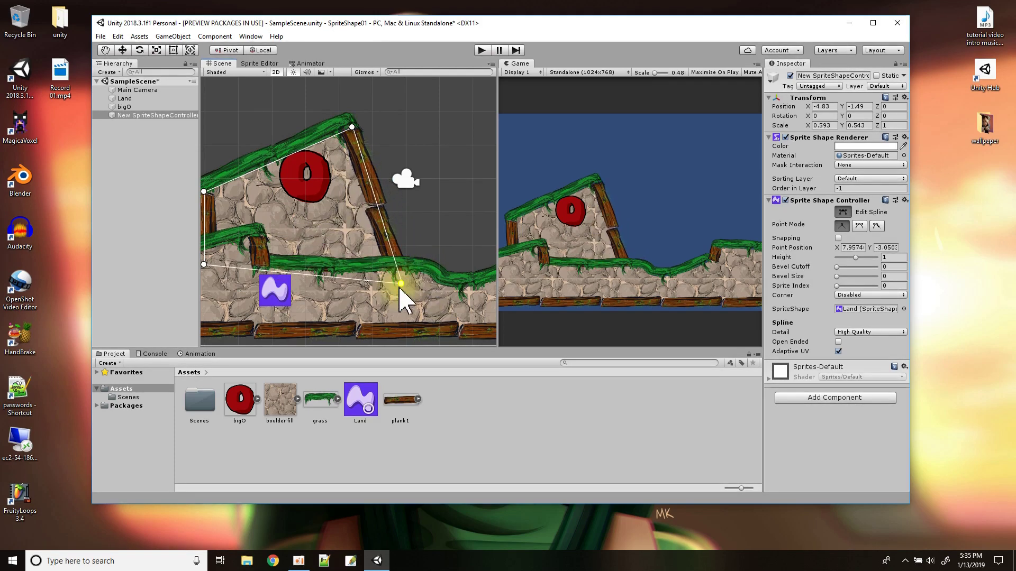
# Move the new shape's two left corner points outward and raise the upper one to form a tall wall above the terrain's left end
pyautogui.scroll(-3, 311, 253)
pyautogui.moveTo(239, 212); pyautogui.dragTo(223, 144)
pyautogui.moveTo(240, 260); pyautogui.dragTo(220, 264)
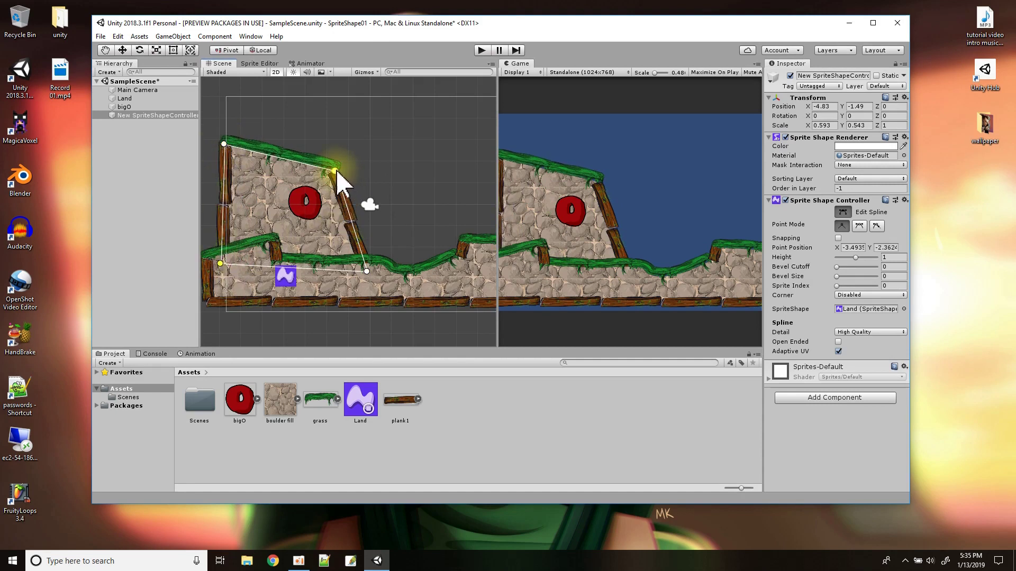
pyautogui.moveTo(219, 264); pyautogui.dragTo(212, 266)
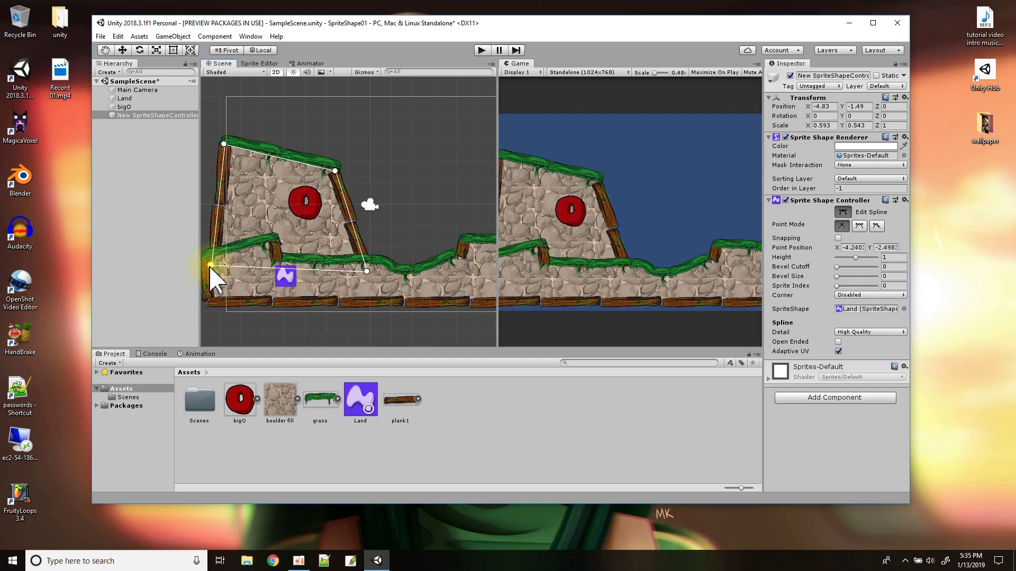
pyautogui.moveTo(224, 143); pyautogui.dragTo(208, 146)
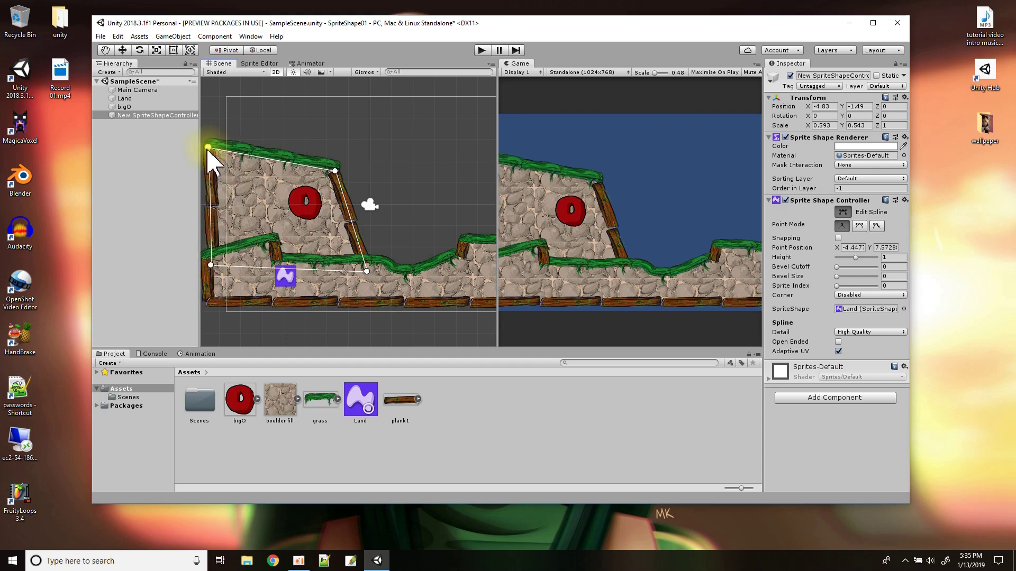
# Turn the new shape's right side into a stepped downhill slope by moving both right corners and adding two spline points between them
pyautogui.moveTo(334, 170); pyautogui.dragTo(279, 167)
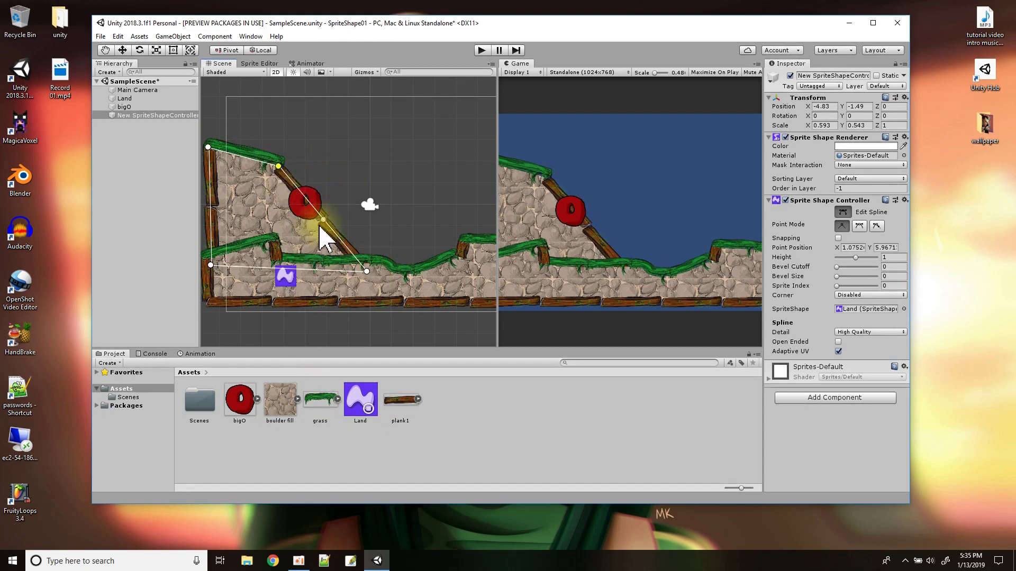
pyautogui.moveTo(323, 219); pyautogui.dragTo(281, 190)
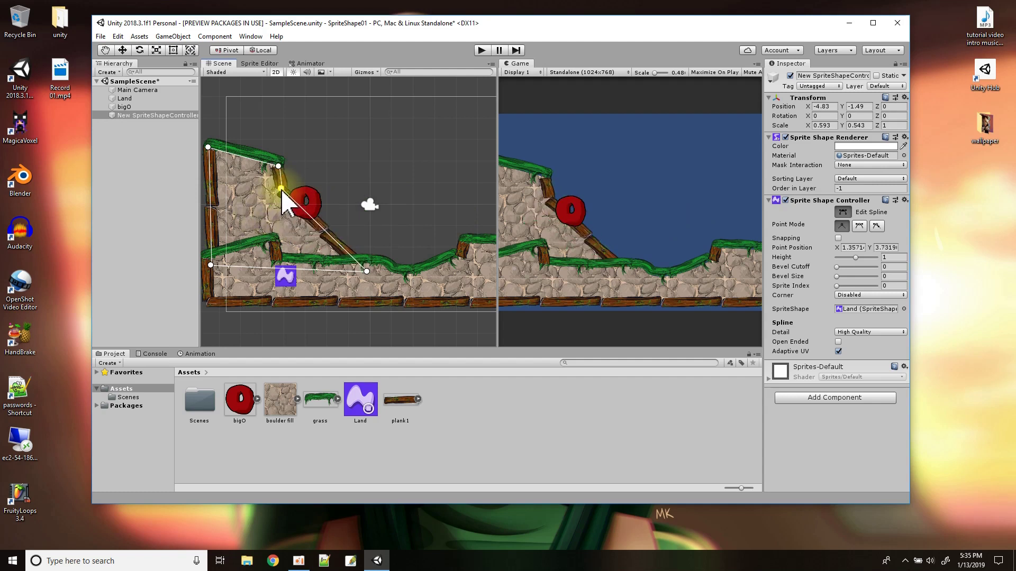
pyautogui.moveTo(336, 241); pyautogui.dragTo(368, 224)
pyautogui.moveTo(368, 273); pyautogui.dragTo(471, 289)
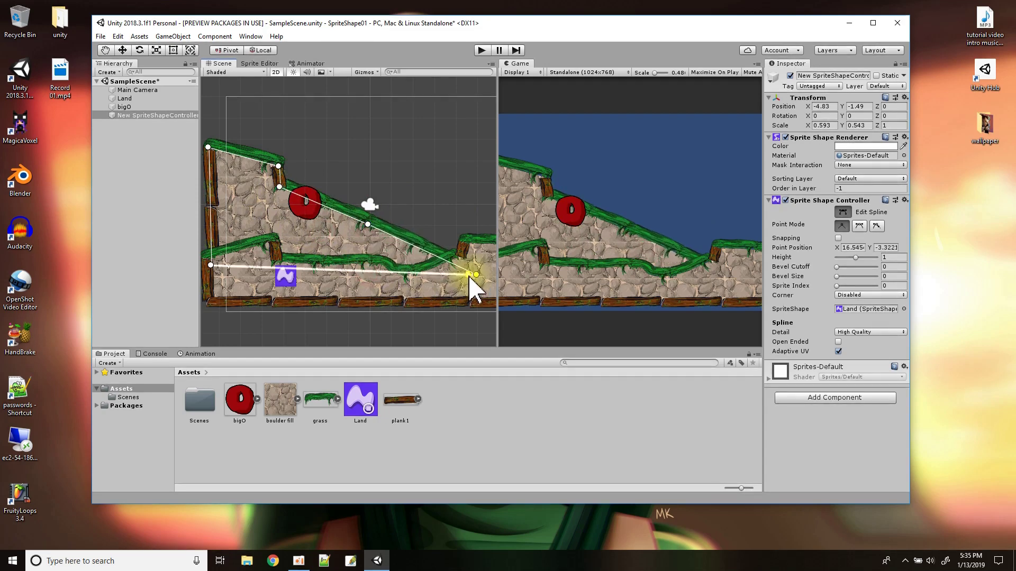
# Extend the background shape past the terrain's right end and add a raised corner point to form an uphill slope
pyautogui.scroll(-3, 468, 291)
pyautogui.moveTo(462, 295); pyautogui.dragTo(297, 298, button='middle')
pyautogui.moveTo(312, 293); pyautogui.dragTo(402, 211)
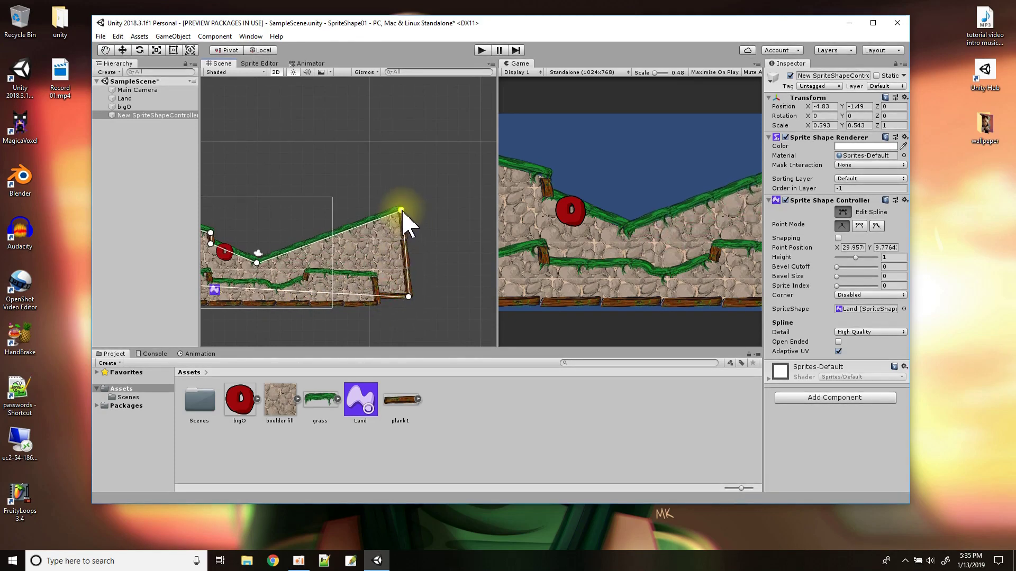
pyautogui.click(286, 270)
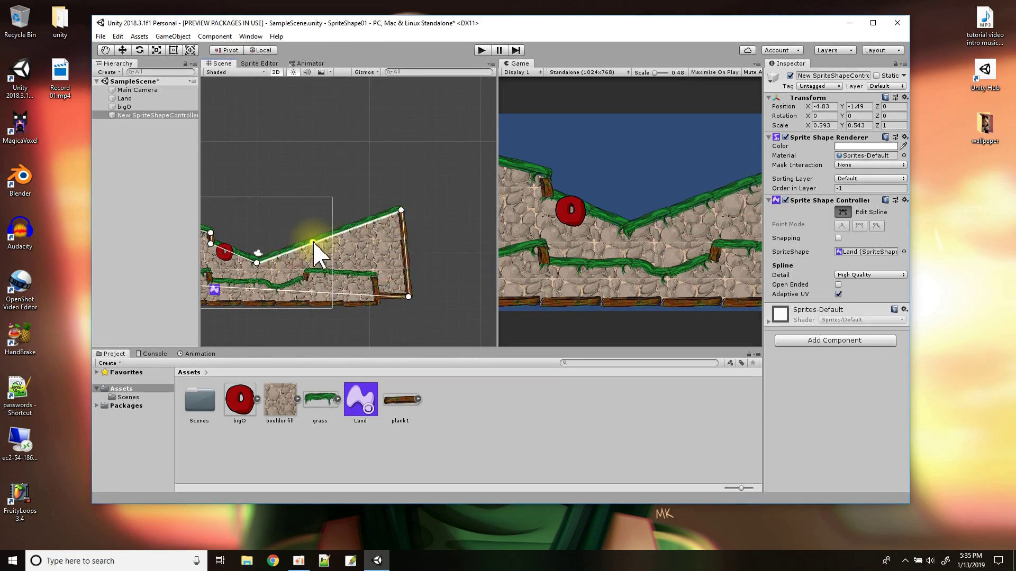
# Reshape the background shape's valley by adding a slope point, raising the valley point, and adding another point to form a steep ledge
pyautogui.moveTo(314, 242); pyautogui.dragTo(311, 230)
pyautogui.moveTo(257, 263); pyautogui.dragTo(279, 261)
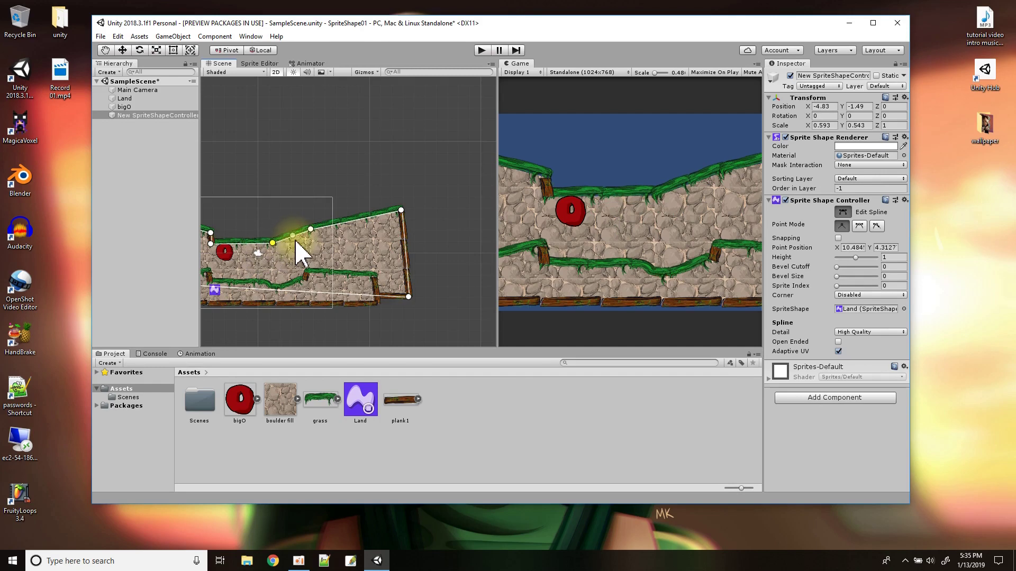
pyautogui.moveTo(292, 241); pyautogui.dragTo(284, 237)
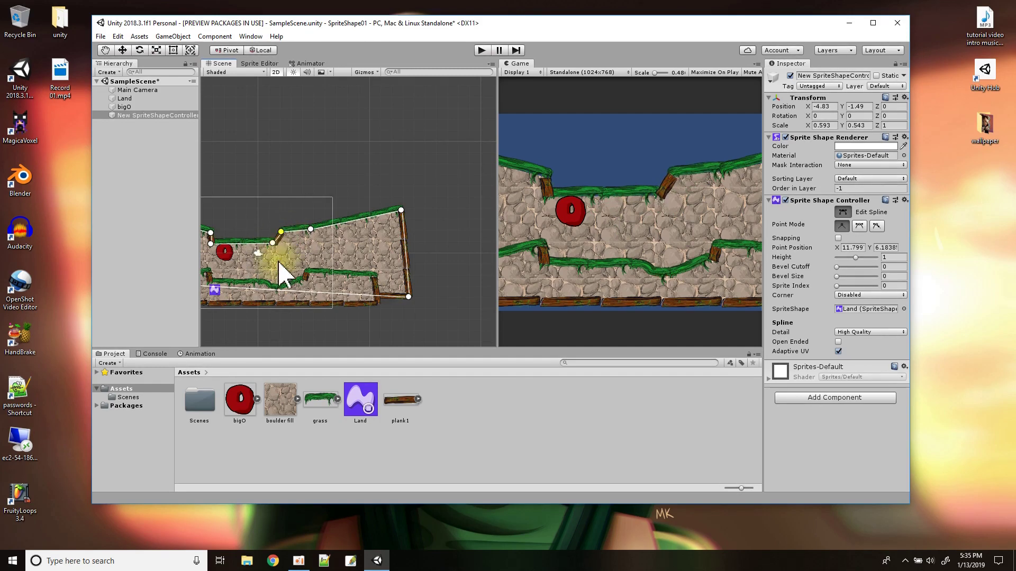
# Move the bigO sprite high above the terrain, to about X -3.29, Y 6.92
pyautogui.scroll(-3, 283, 272)
pyautogui.press('q')
pyautogui.moveTo(245, 309); pyautogui.dragTo(305, 316)
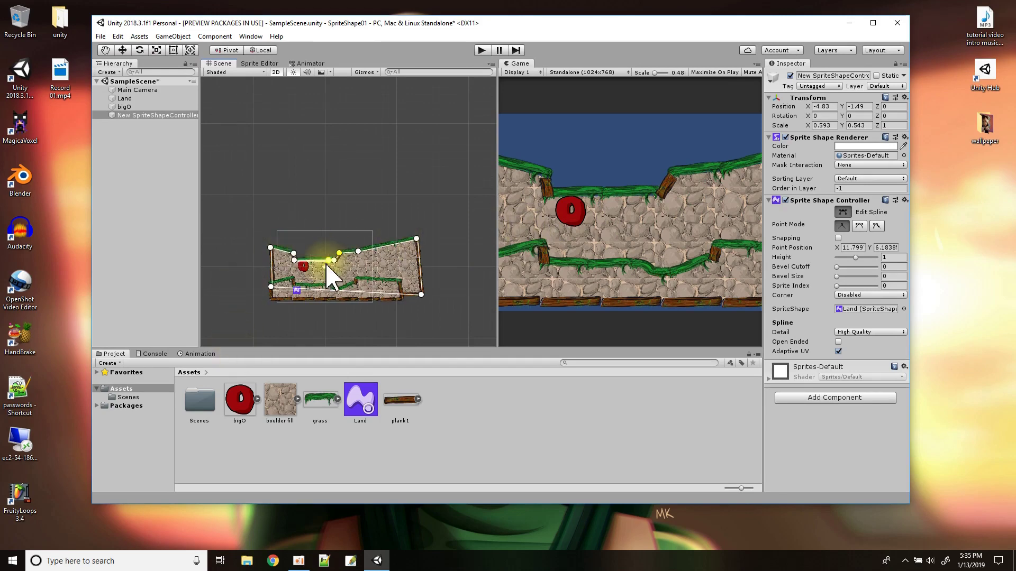
pyautogui.click(125, 107)
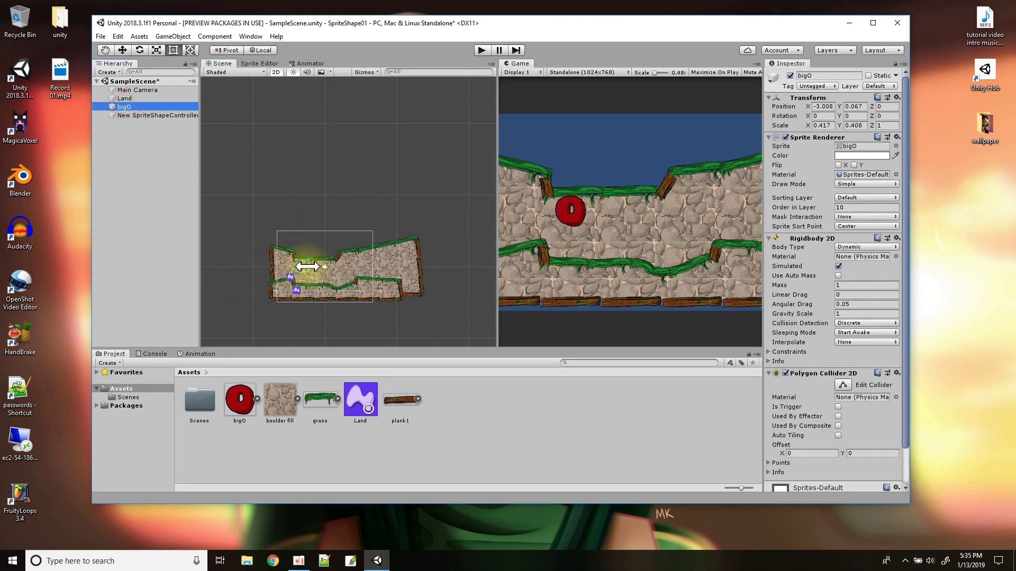
pyautogui.scroll(5, 306, 269)
pyautogui.moveTo(311, 267); pyautogui.dragTo(308, 123)
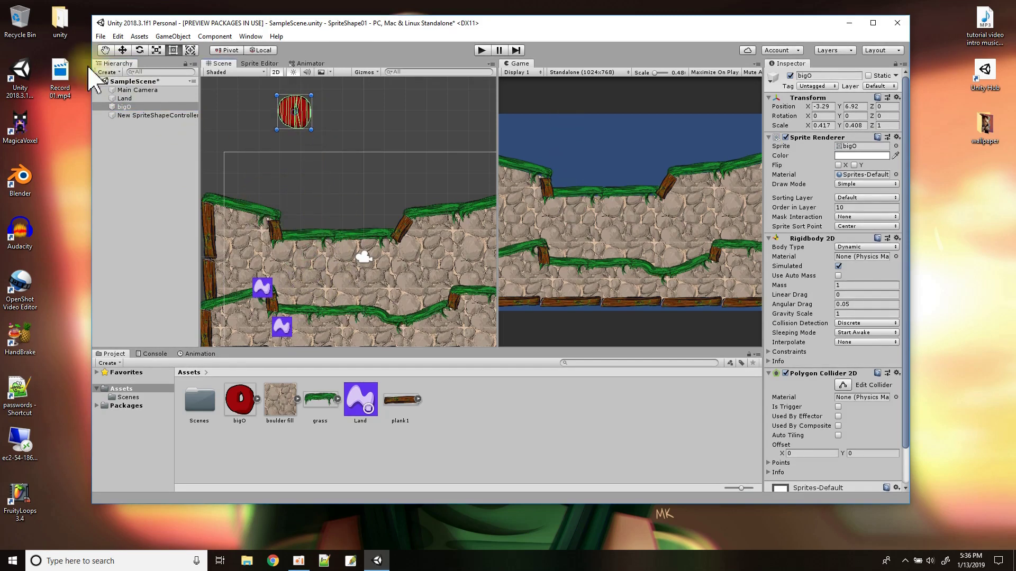
# Rename the New SpriteShapeController object as Land back
pyautogui.click(129, 115)
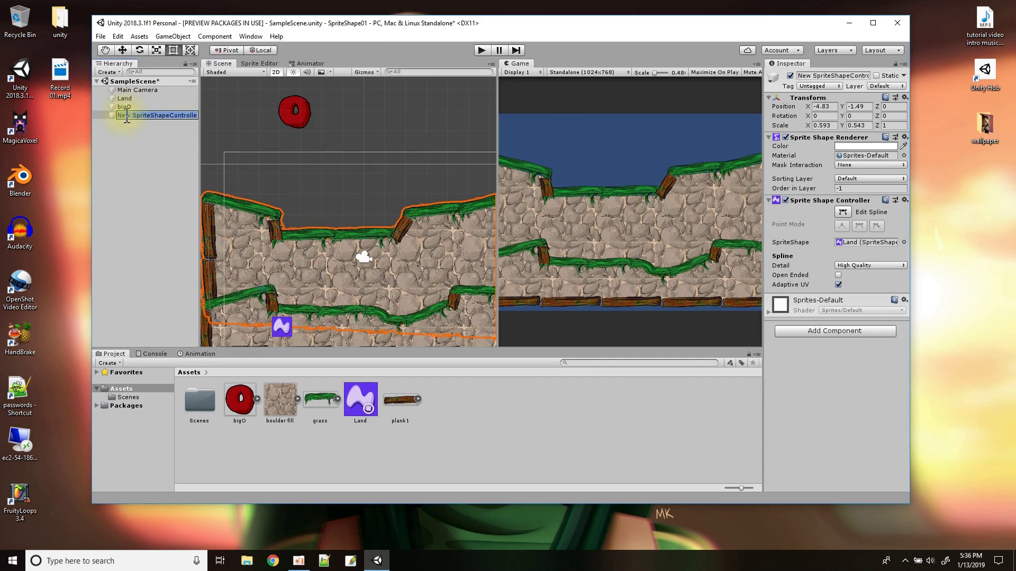
pyautogui.write('Land back')
pyautogui.press('Return')
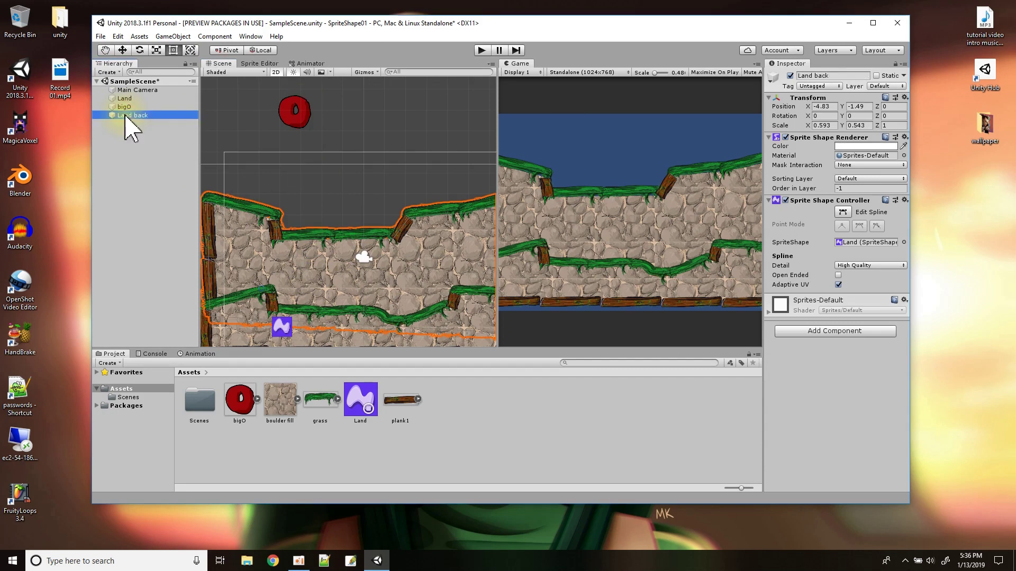
# Run the scene to test how bigO falls onto the terrain, and stop playback
pyautogui.click(480, 51)
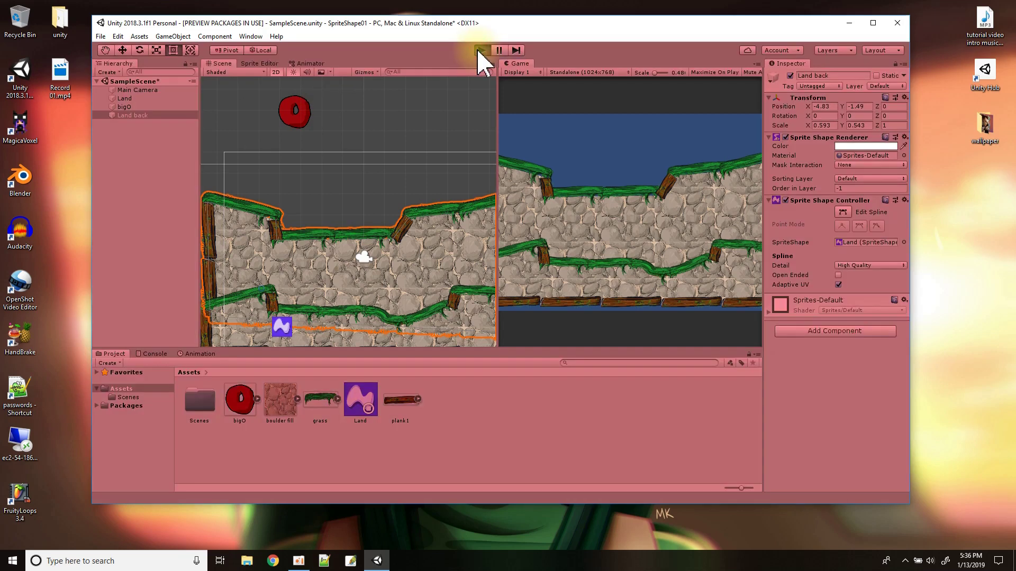
pyautogui.click(481, 50)
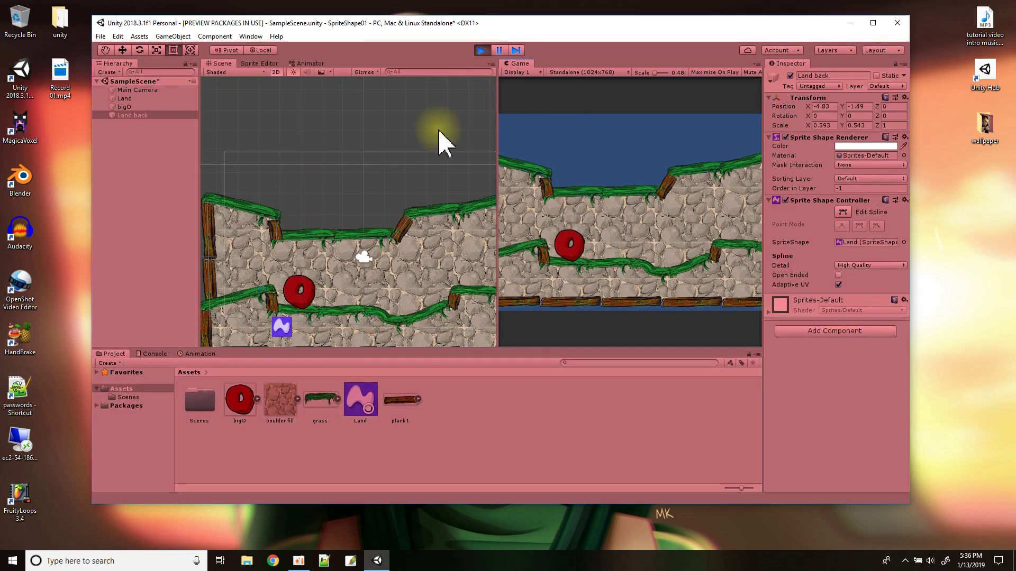
pyautogui.click(481, 50)
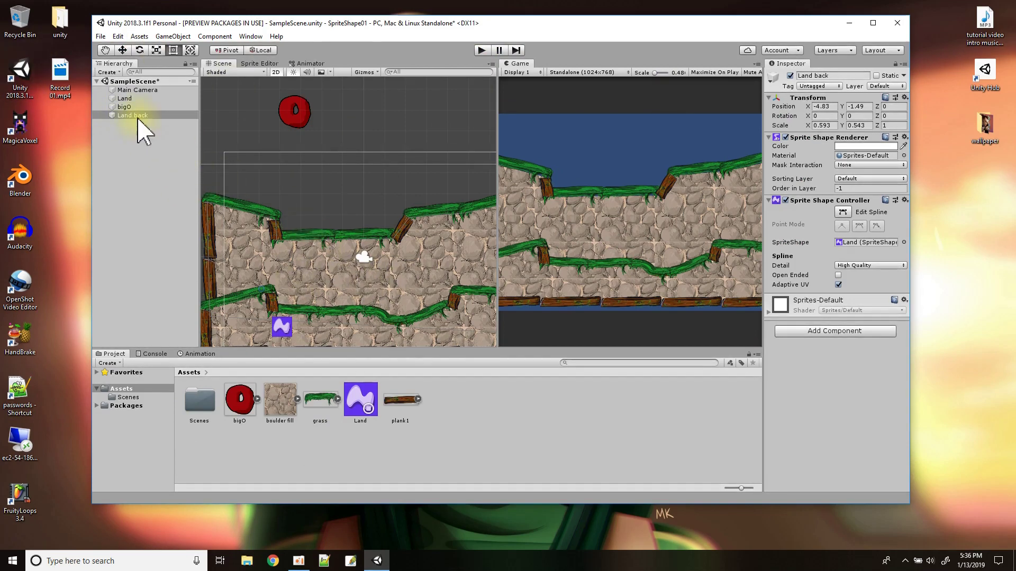
# Move the Land back shape down and to the left with the Move tool, to about X -6.6, Y -2.93
pyautogui.click(195, 115)
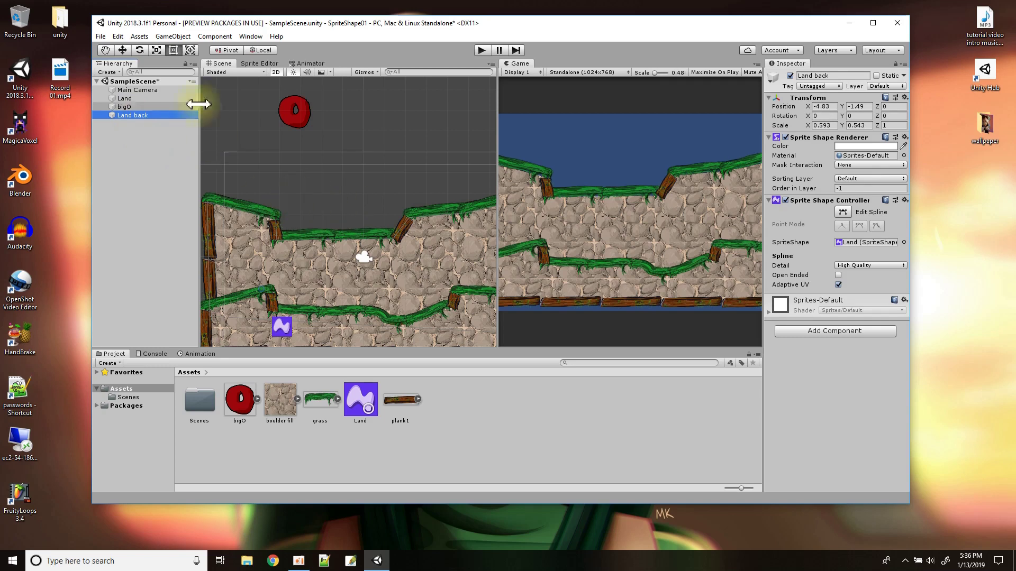
pyautogui.click(122, 50)
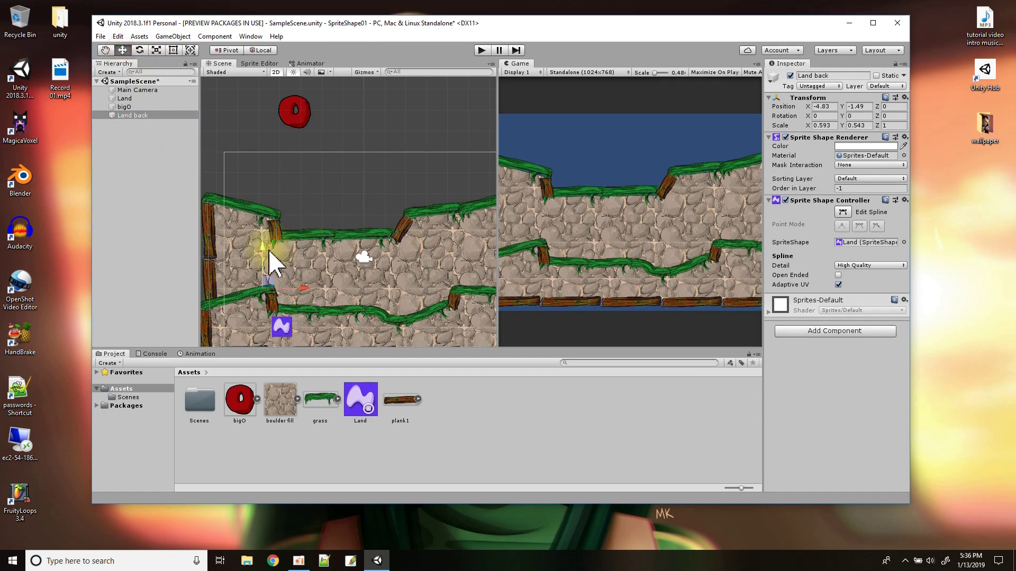
pyautogui.moveTo(263, 253); pyautogui.dragTo(266, 316)
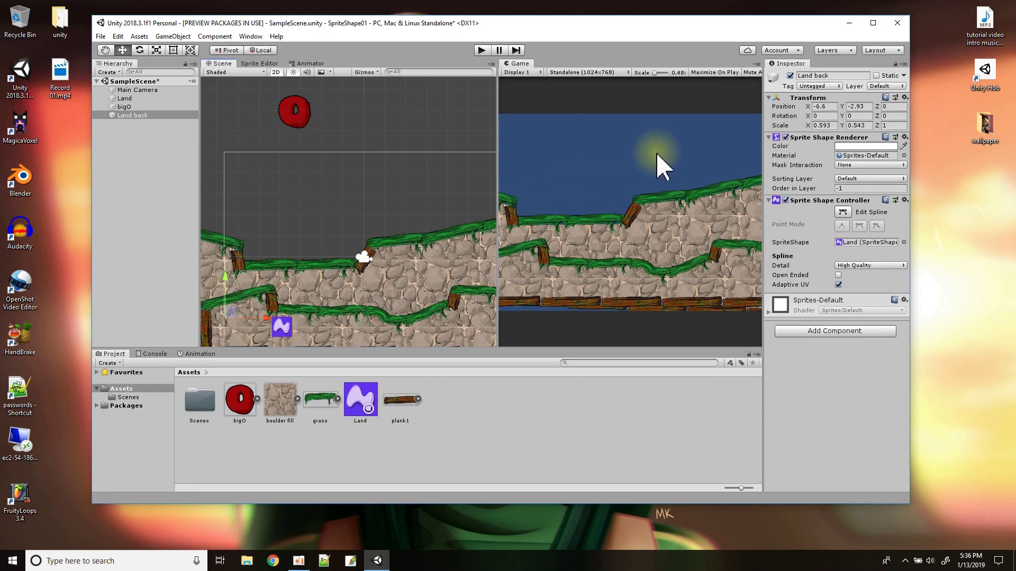
# Lower the front Land shape to about Y -3.66 and deselect it
pyautogui.scroll(-4, 259, 326)
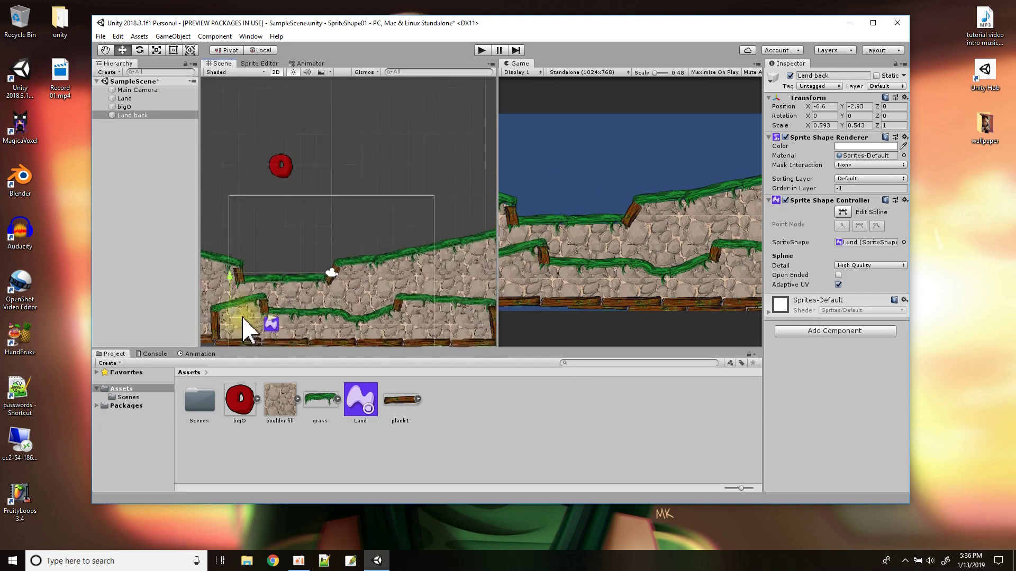
pyautogui.click(314, 329)
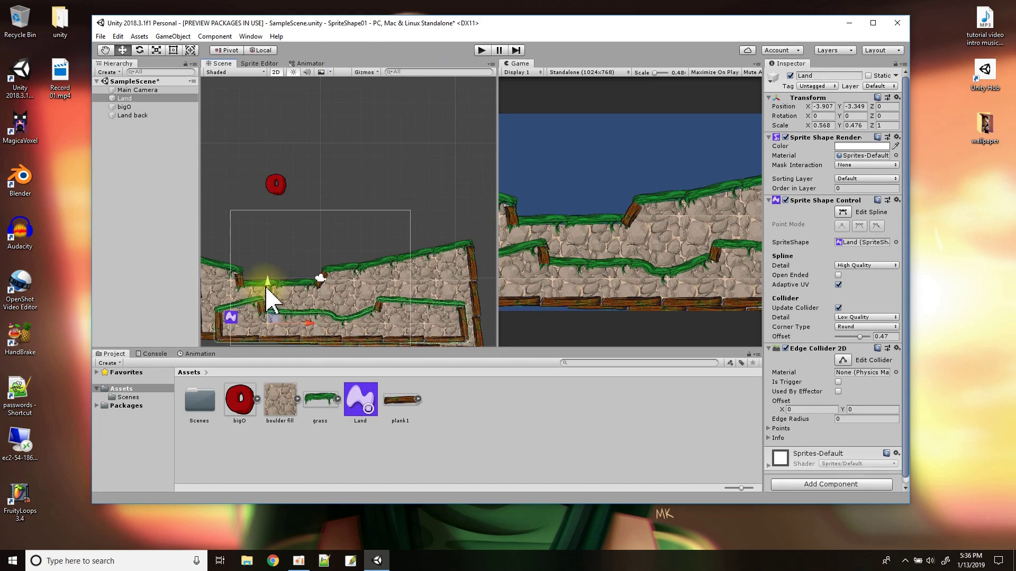
pyautogui.moveTo(268, 294); pyautogui.dragTo(265, 286)
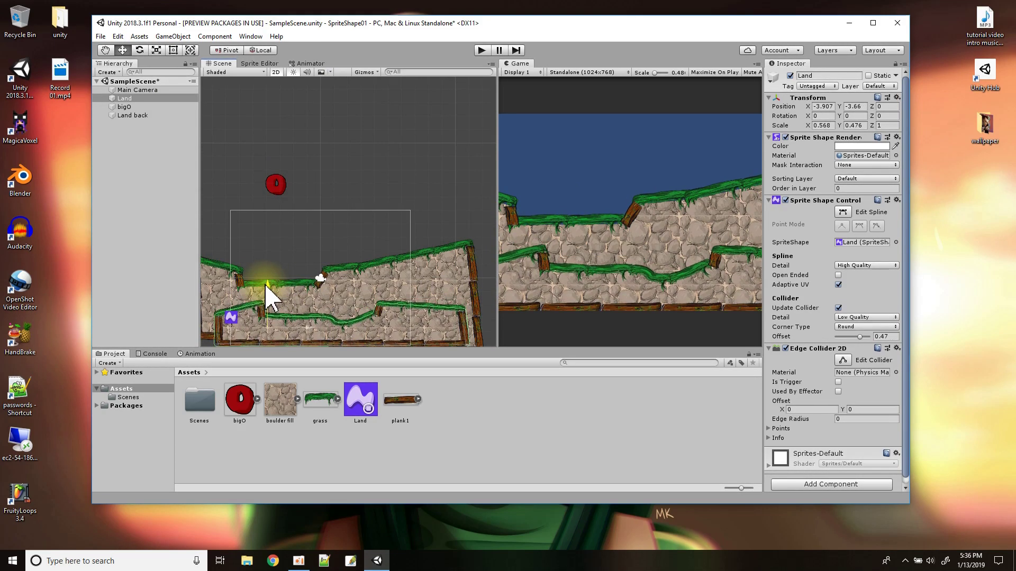
pyautogui.click(312, 237)
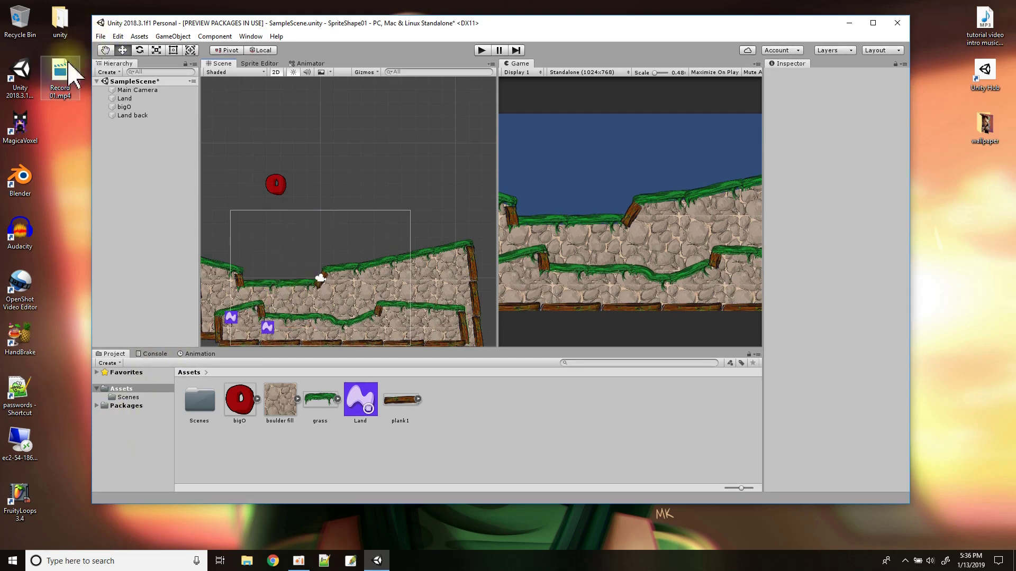
# Import back1.jpg from the desktop's unity > drawing tablet folder into the project's Assets and close the file window
pyautogui.click(60, 26)
pyautogui.doubleClick(59, 25)
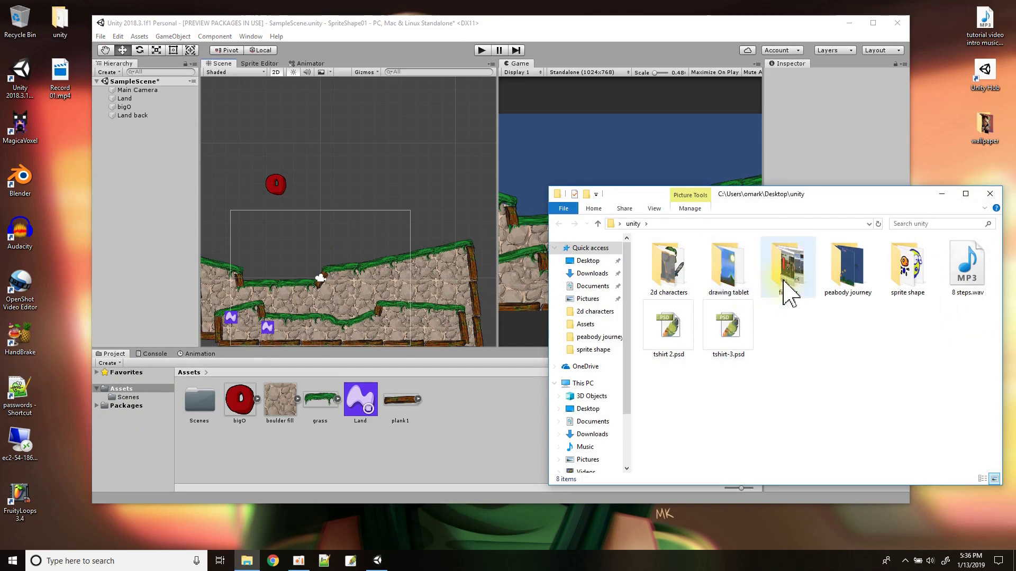
pyautogui.doubleClick(723, 284)
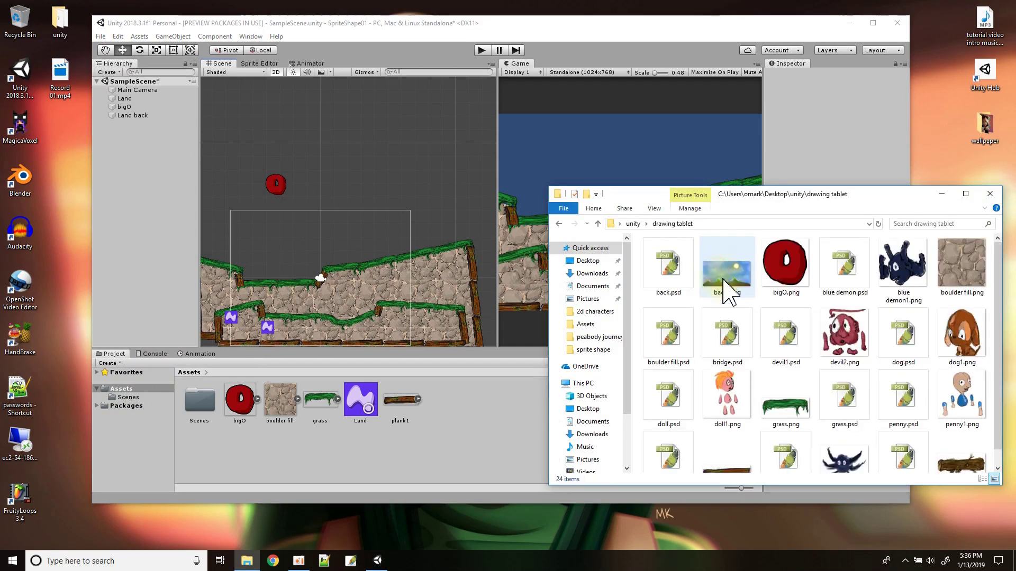
pyautogui.moveTo(728, 278); pyautogui.dragTo(442, 451)
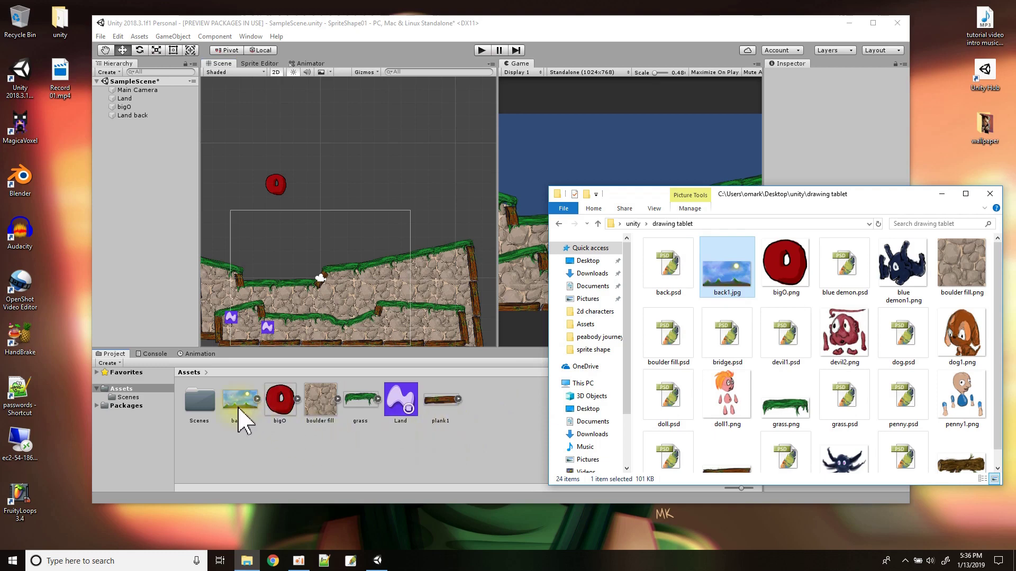
pyautogui.click(990, 194)
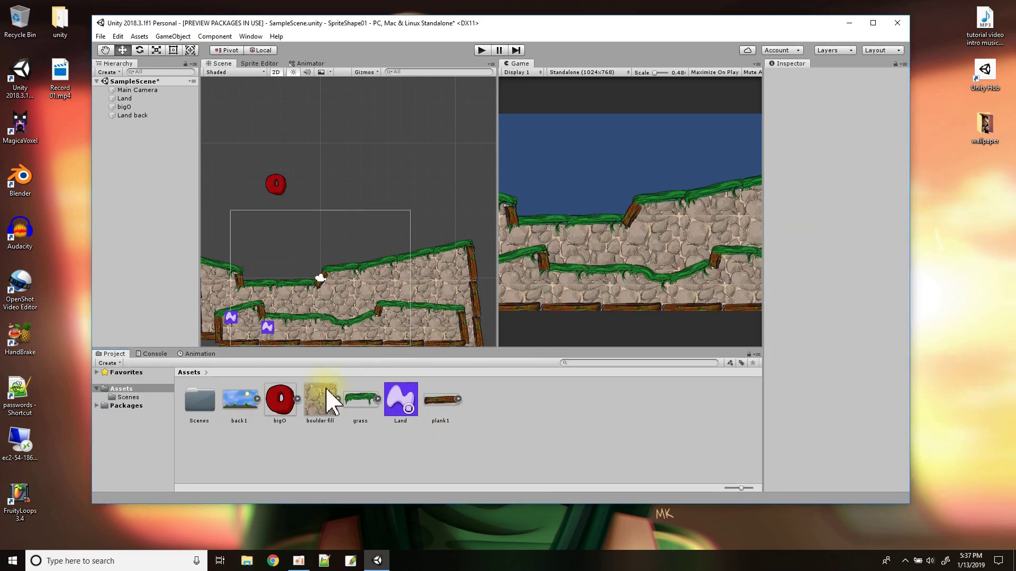
# Place the back1 image in the scene and set its Order in Layer to -10
pyautogui.moveTo(246, 410); pyautogui.dragTo(341, 251)
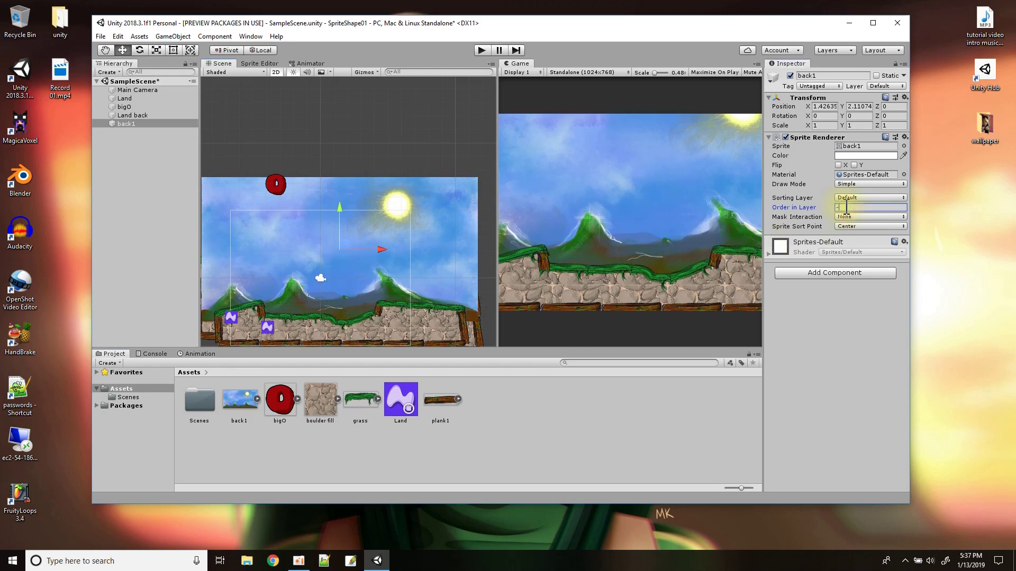
pyautogui.write('10')
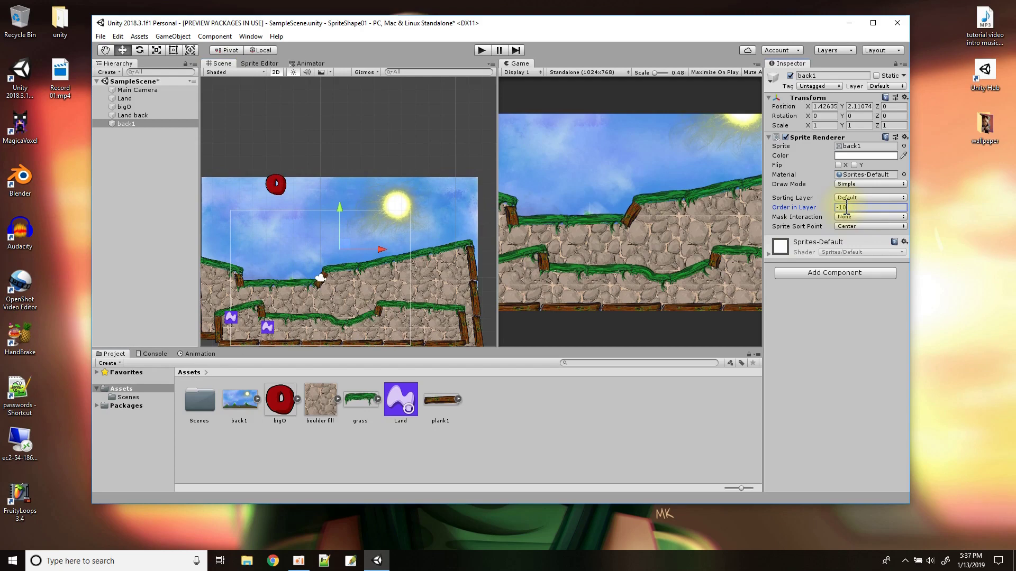
# Create a new script named player and add it to the bigO object as a component
pyautogui.click(124, 107)
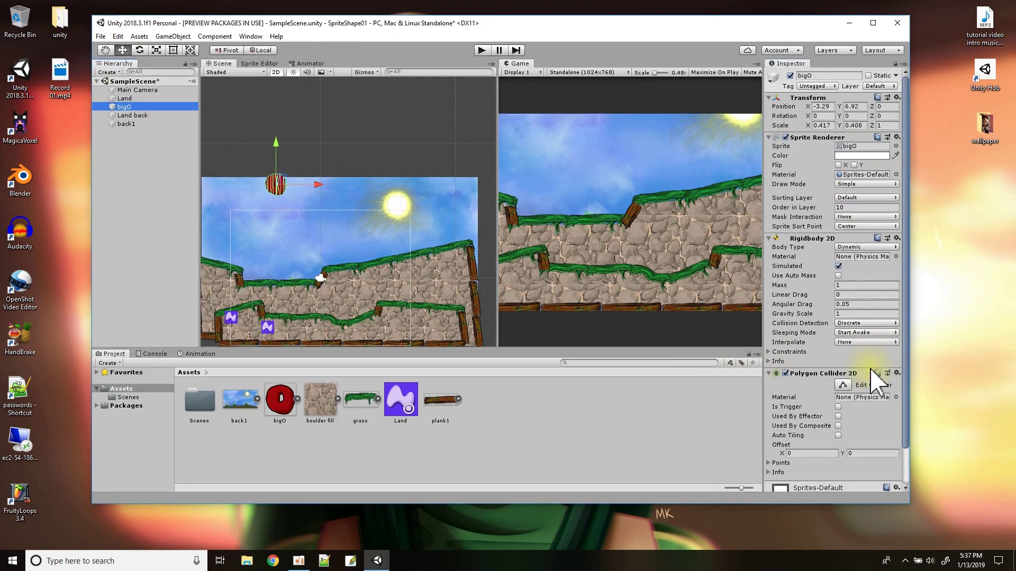
pyautogui.scroll(-3, 877, 382)
pyautogui.click(839, 479)
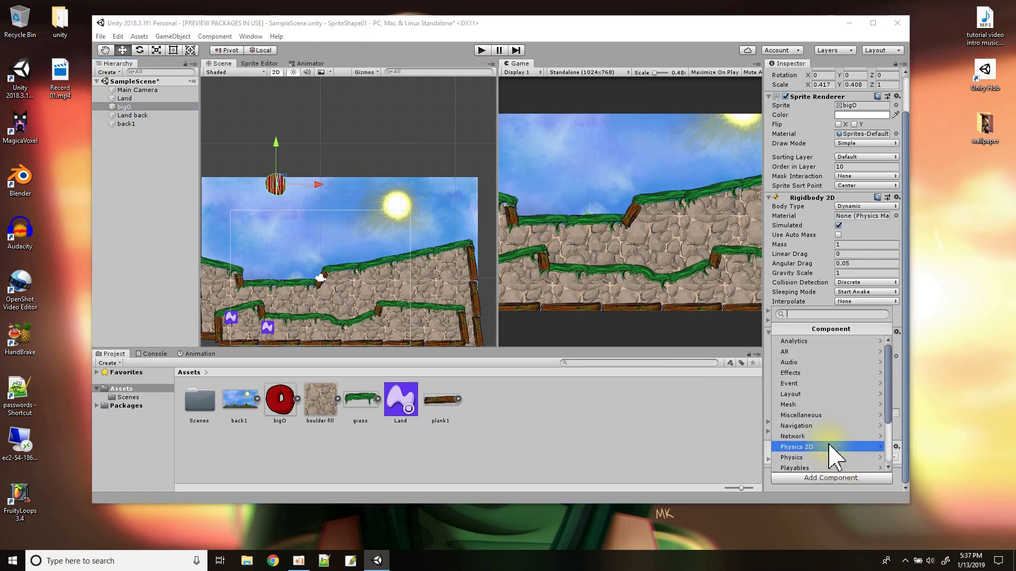
pyautogui.scroll(-3, 835, 453)
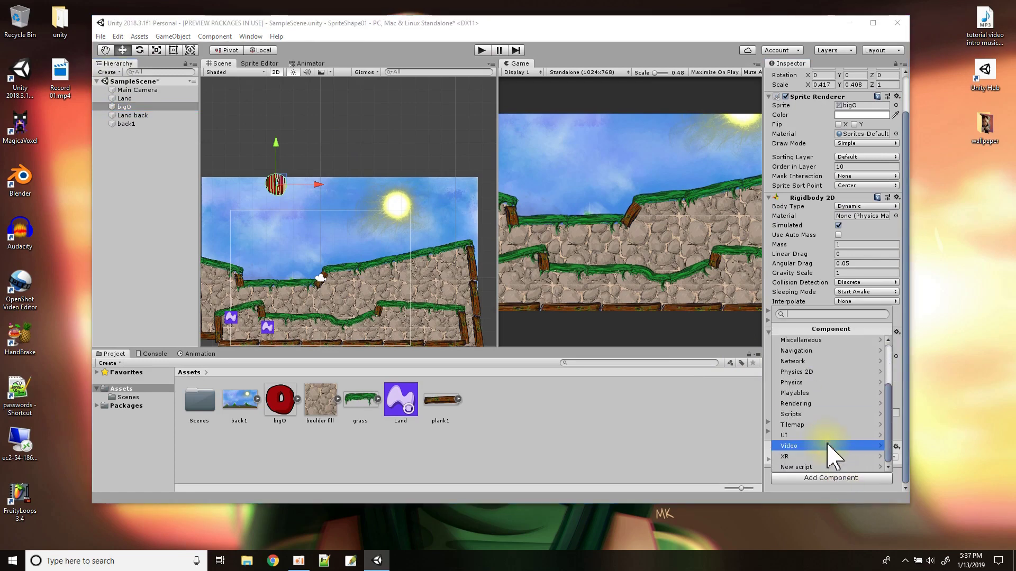
pyautogui.click(814, 467)
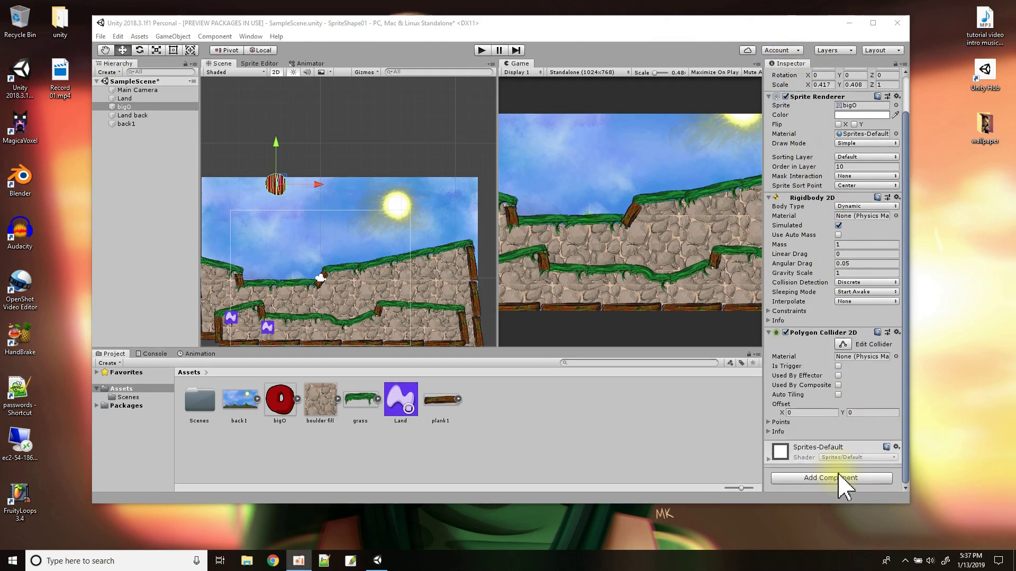
pyautogui.click(841, 479)
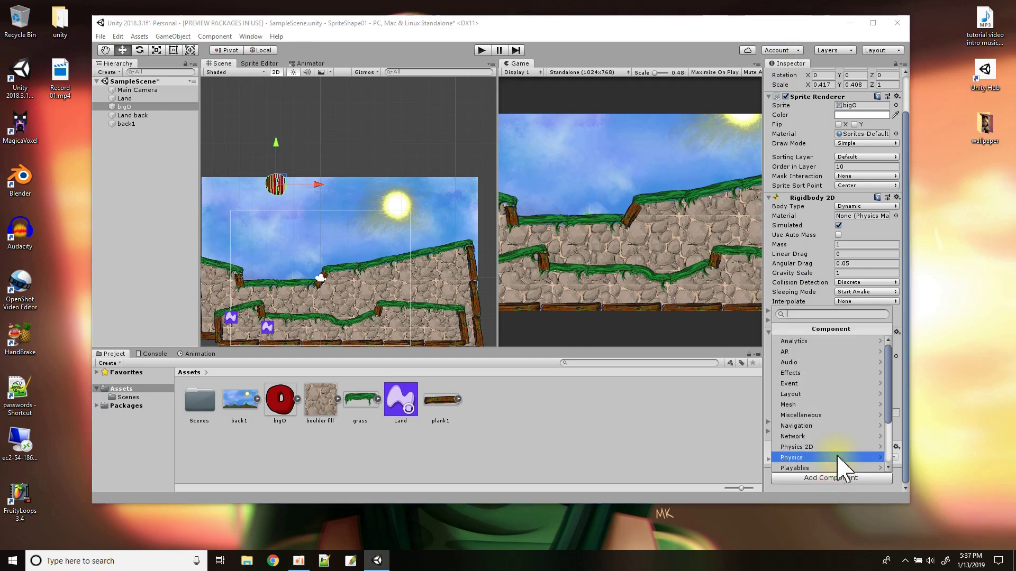
pyautogui.scroll(-3, 828, 465)
pyautogui.click(811, 466)
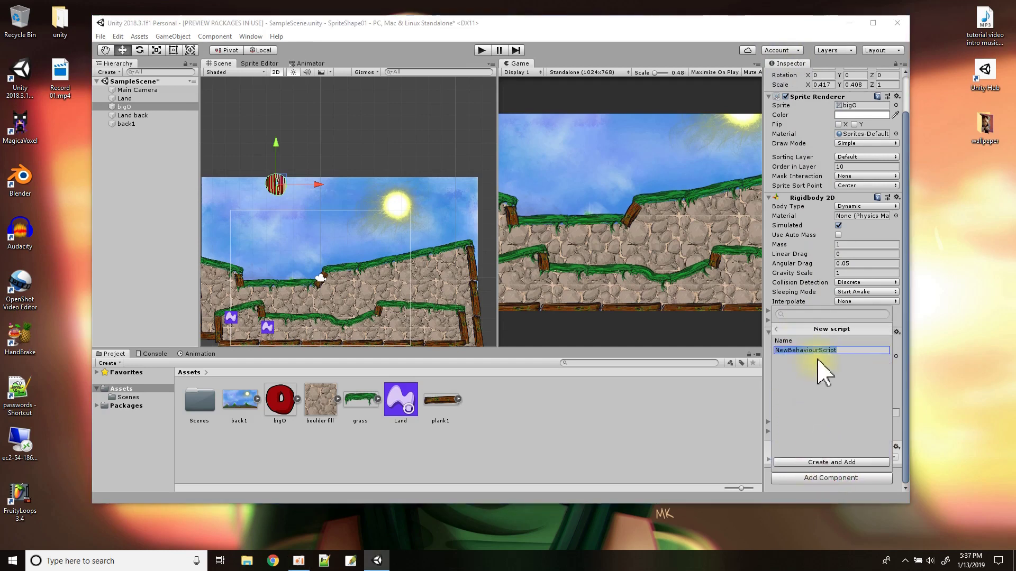
pyautogui.press('Return')
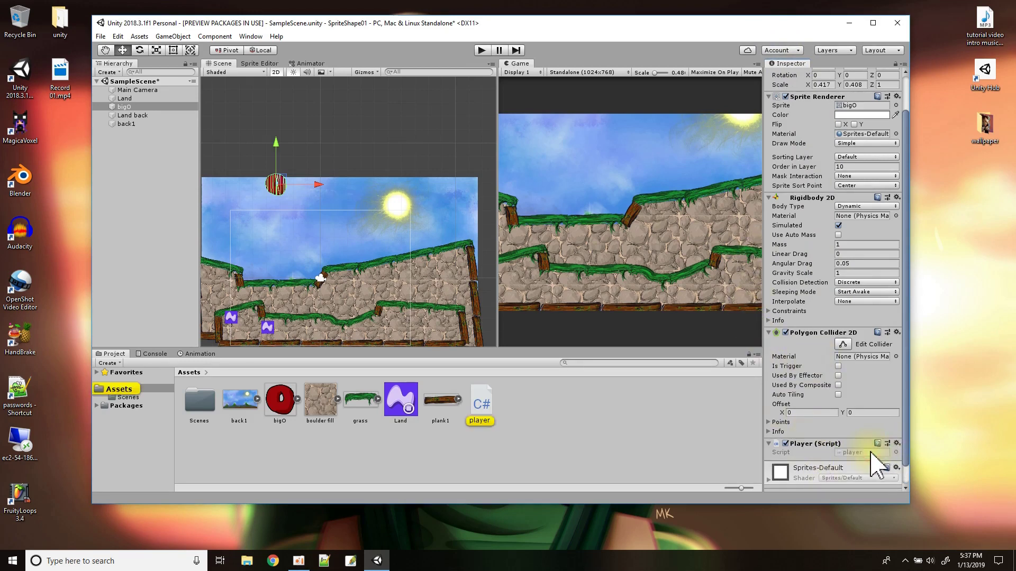
# Open the player script in Visual Studio, enlarge its code, and highlight the public MoveForce declaration for review
pyautogui.doubleClick(872, 454)
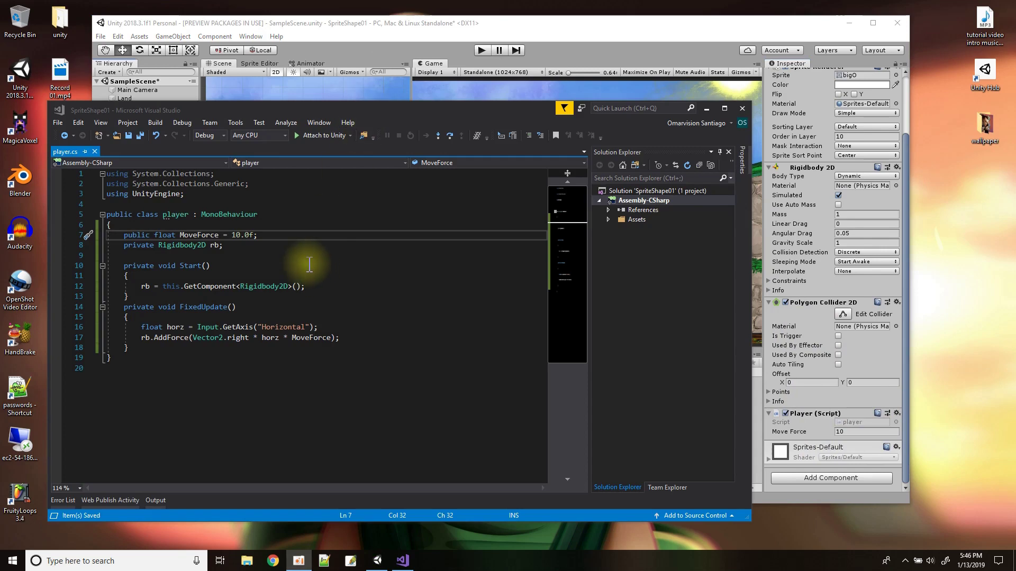
pyautogui.keyDown('ctrl'); pyautogui.scroll(3, 310, 264); pyautogui.keyUp('ctrl')
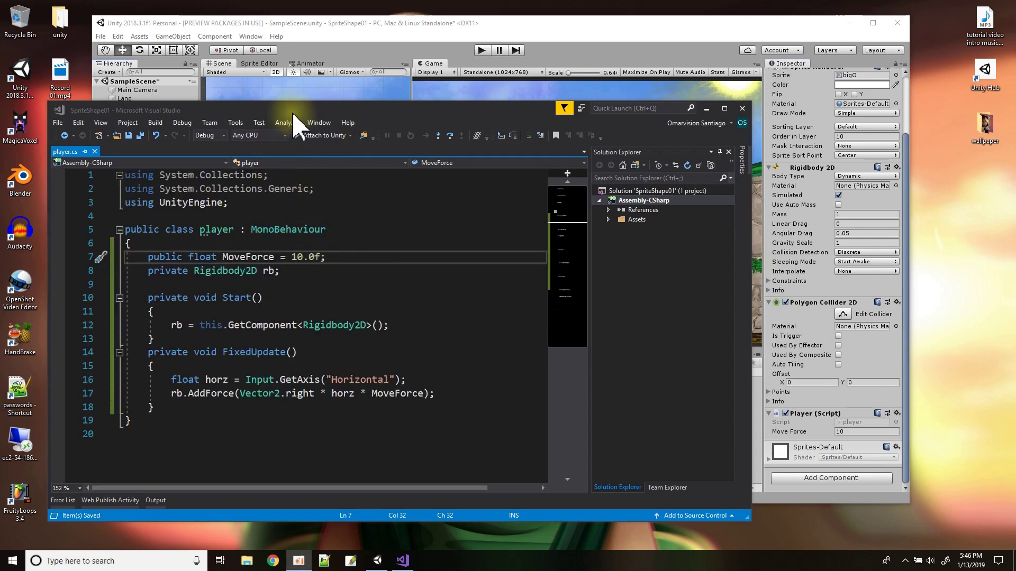
pyautogui.moveTo(297, 111); pyautogui.dragTo(309, 97)
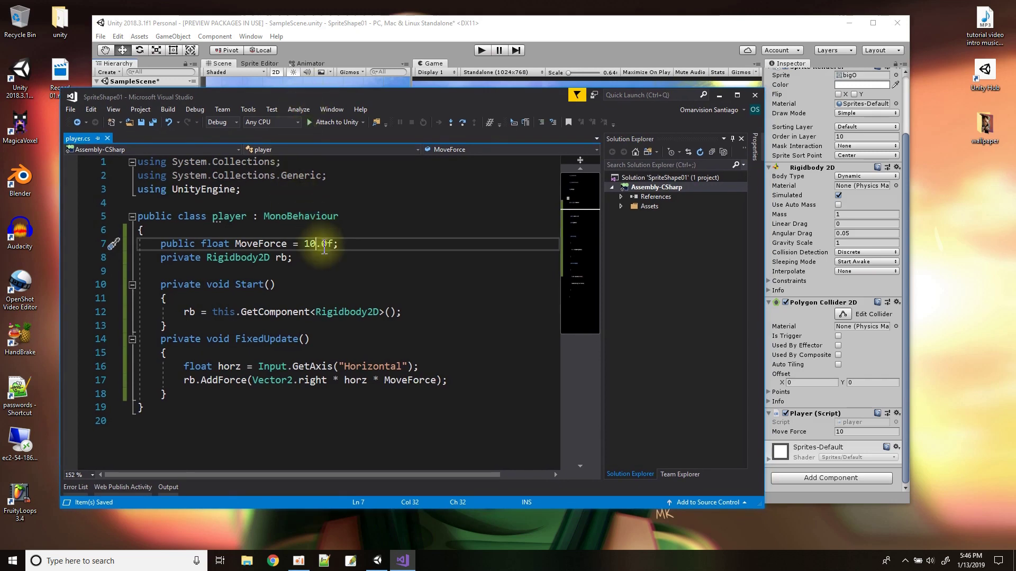
pyautogui.press('XF86AudioRaiseVolume')
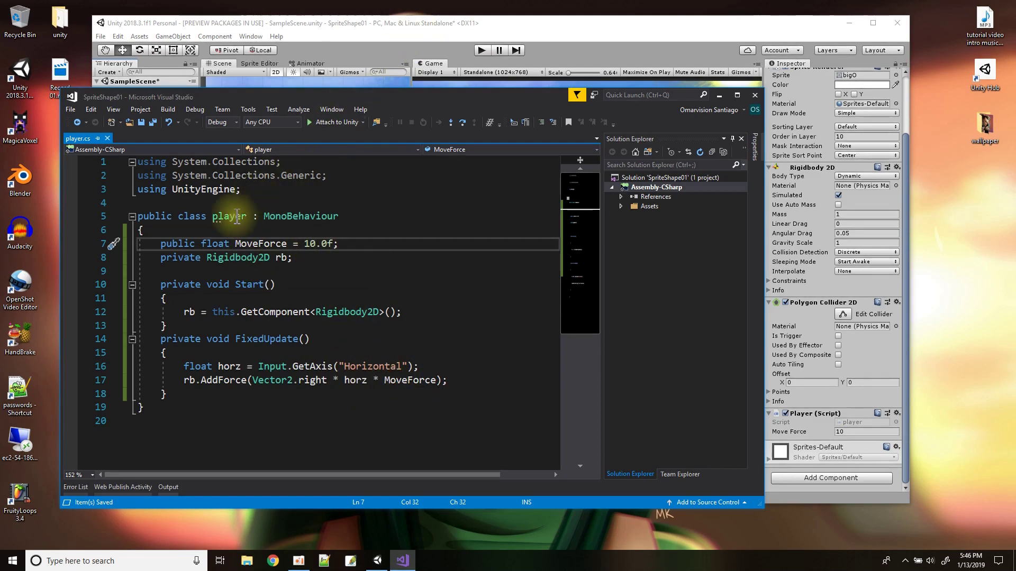
pyautogui.moveTo(161, 244); pyautogui.dragTo(339, 243)
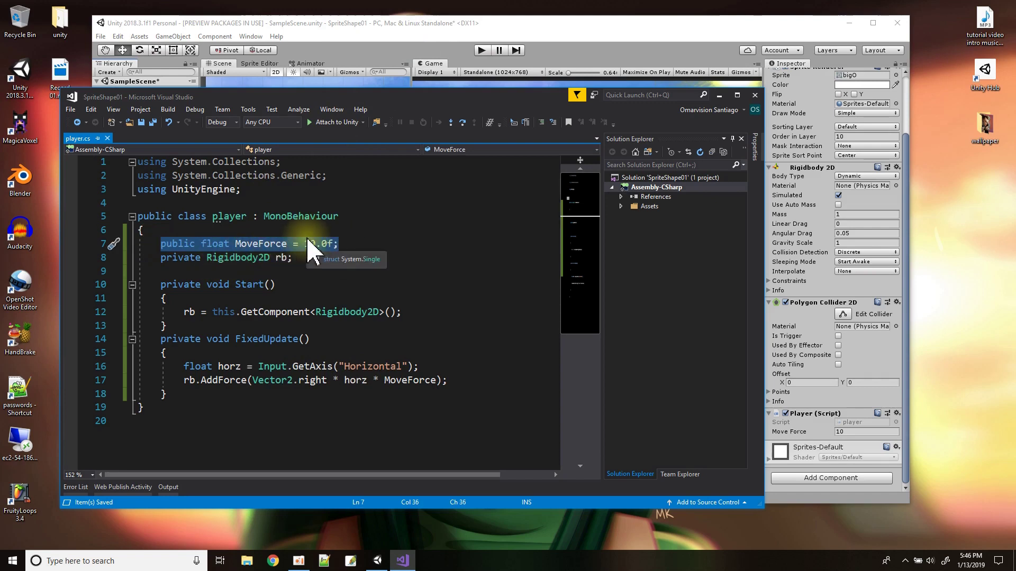
# Highlight the private Rigidbody2D rb declaration in the player script for review
pyautogui.moveTo(163, 258); pyautogui.dragTo(304, 257)
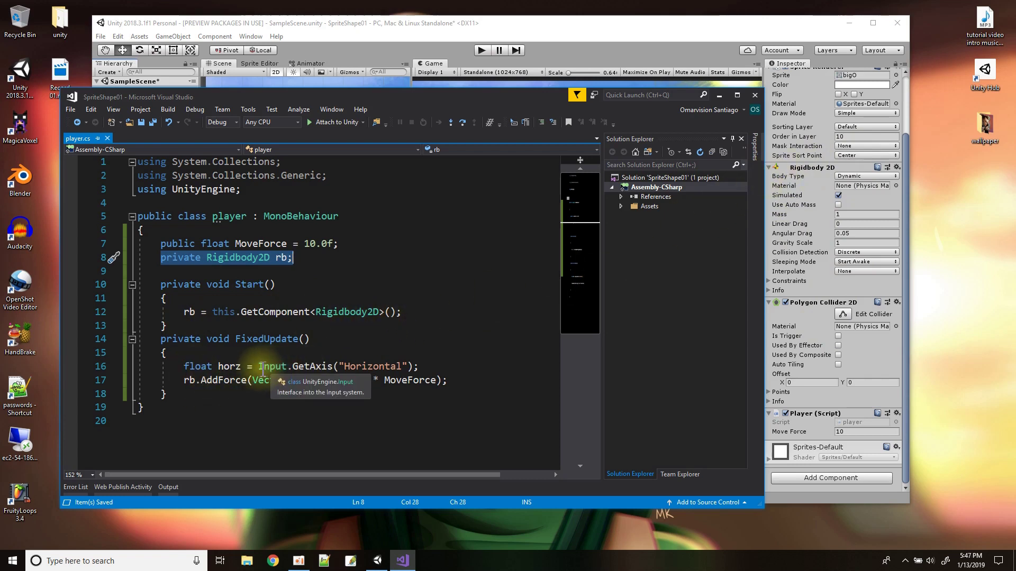
# Switch to Unity and expand the first Horizontal axis in the Input section of the project settings
pyautogui.click(398, 38)
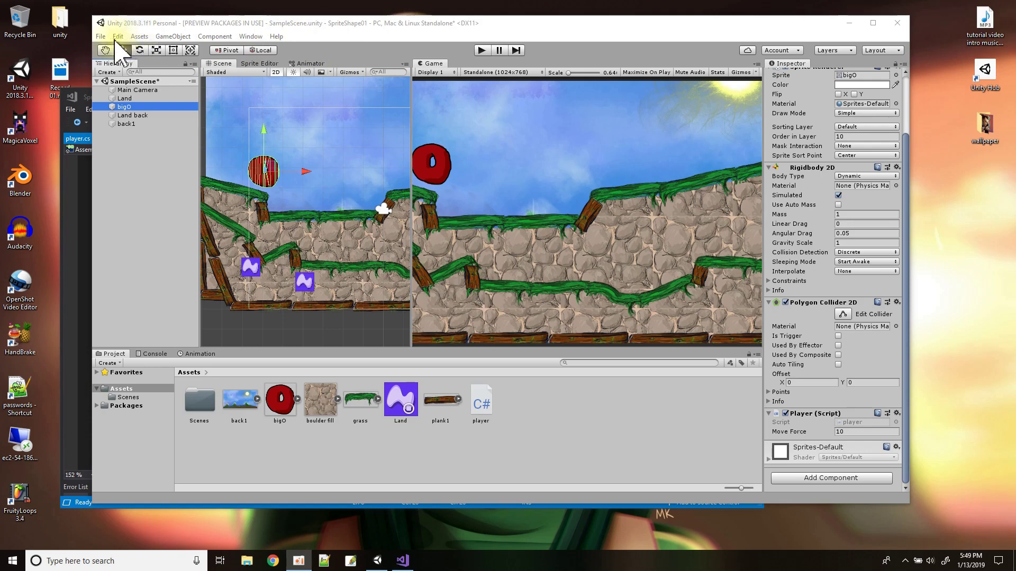
pyautogui.click(102, 37)
pyautogui.moveTo(118, 37)
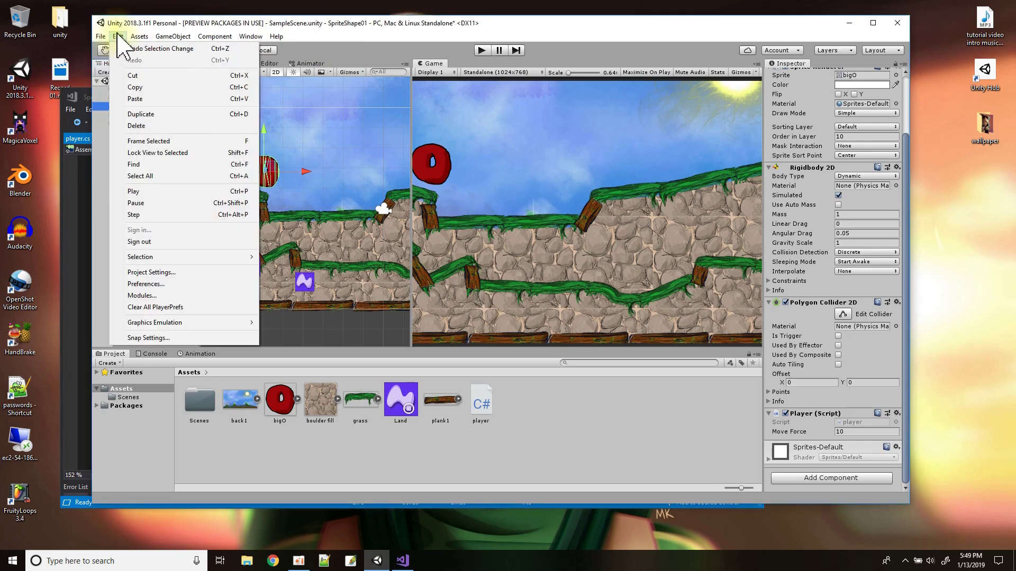
pyautogui.click(158, 273)
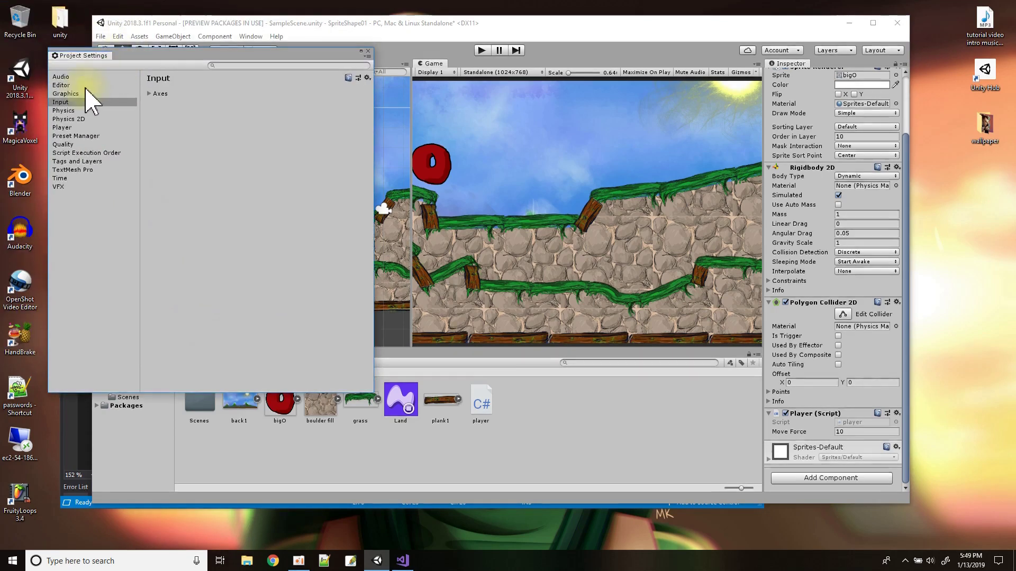
pyautogui.click(61, 77)
pyautogui.click(62, 85)
pyautogui.click(63, 93)
pyautogui.click(62, 102)
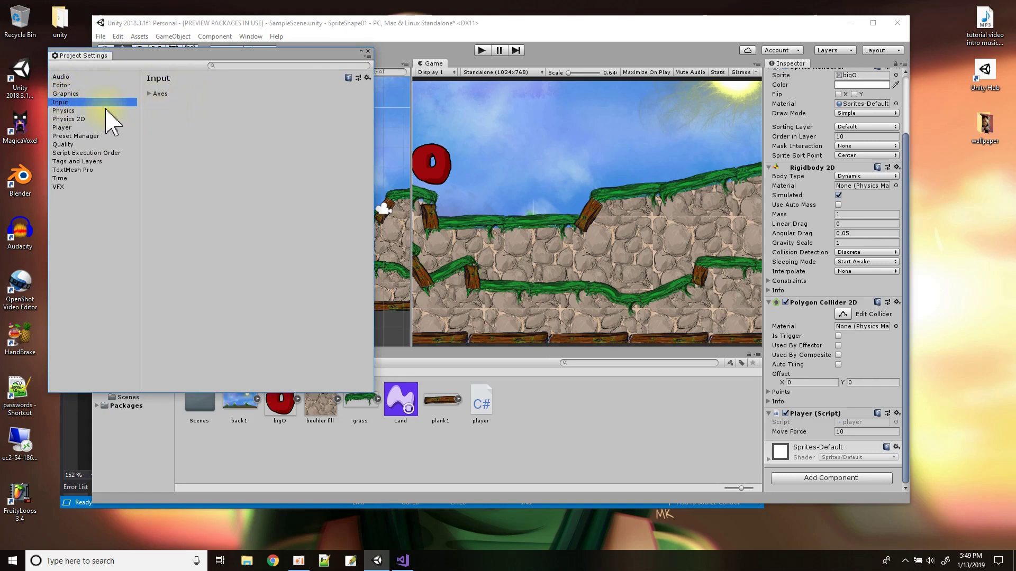
pyautogui.click(148, 93)
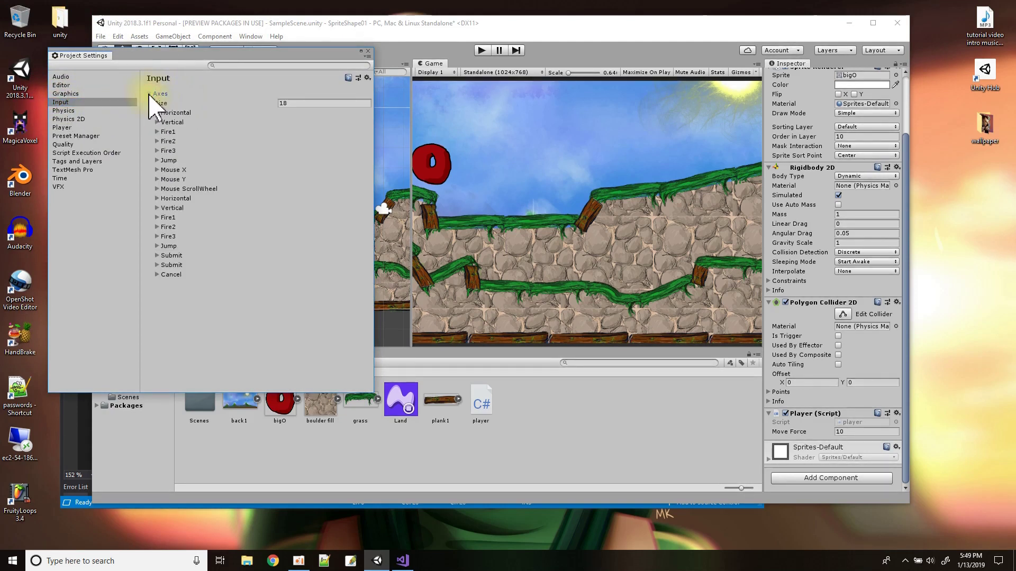
pyautogui.click(175, 113)
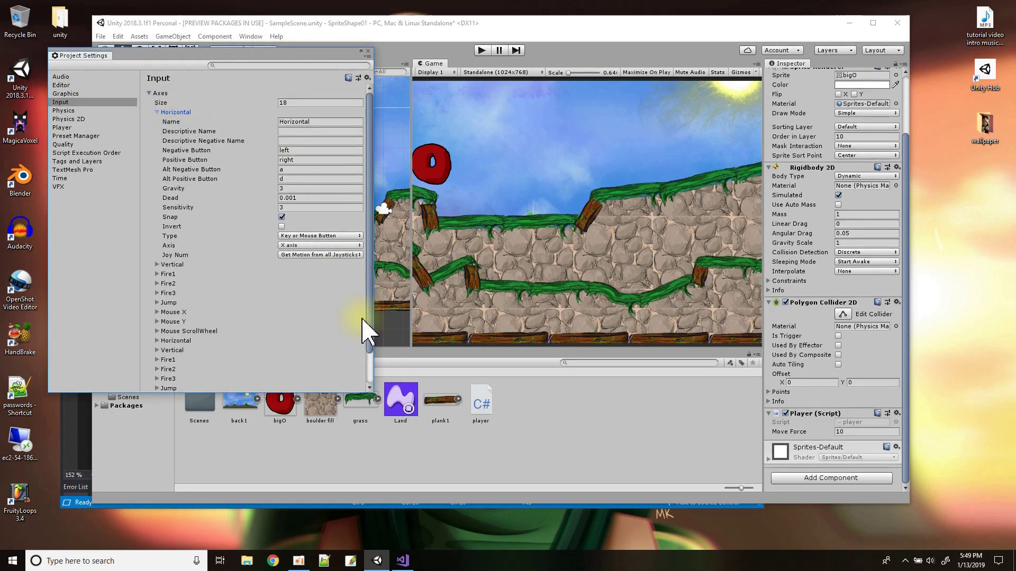
# Copy the axis name Horizontal, close the project settings, and paste it over the GetAxis argument in the player script in Visual Studio
pyautogui.rightClick(292, 123)
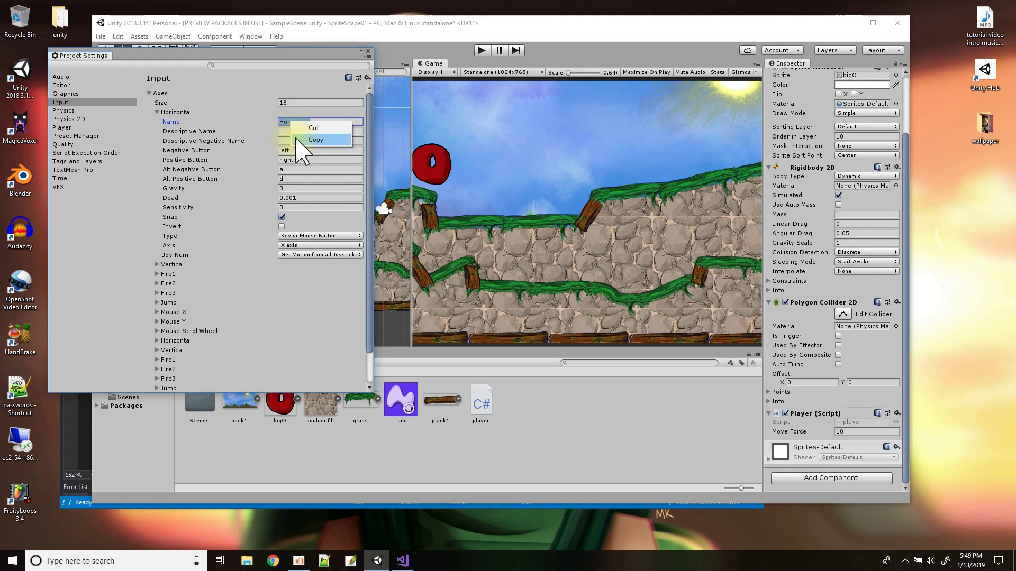
pyautogui.click(296, 140)
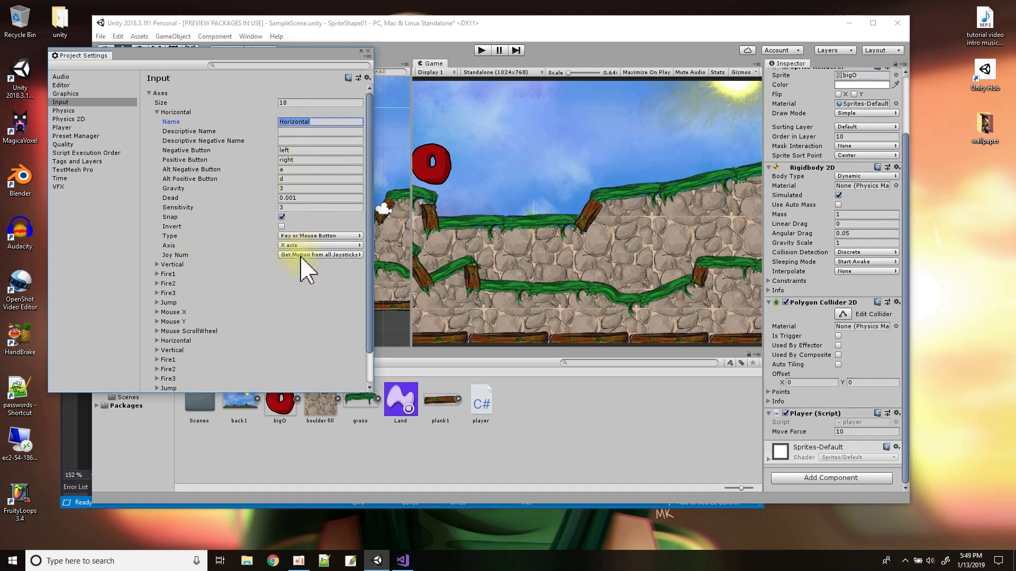
pyautogui.click(369, 50)
pyautogui.click(73, 267)
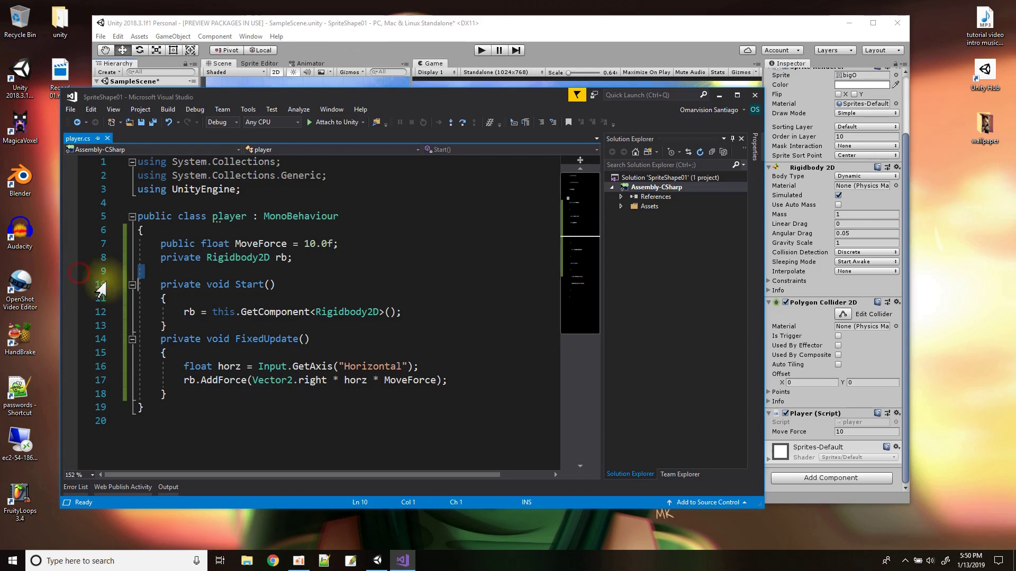
pyautogui.doubleClick(363, 366)
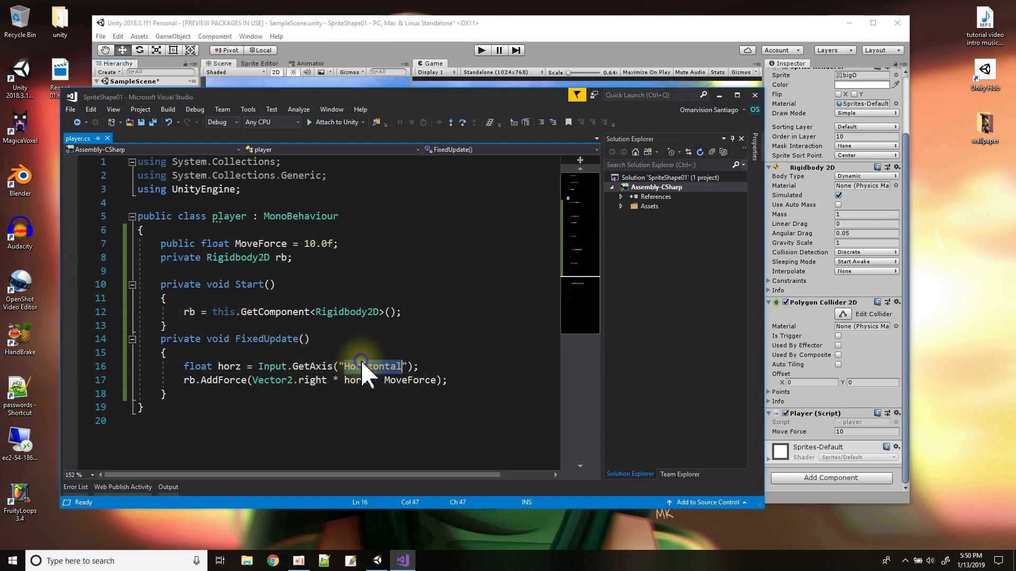
pyautogui.rightClick(363, 366)
pyautogui.click(389, 299)
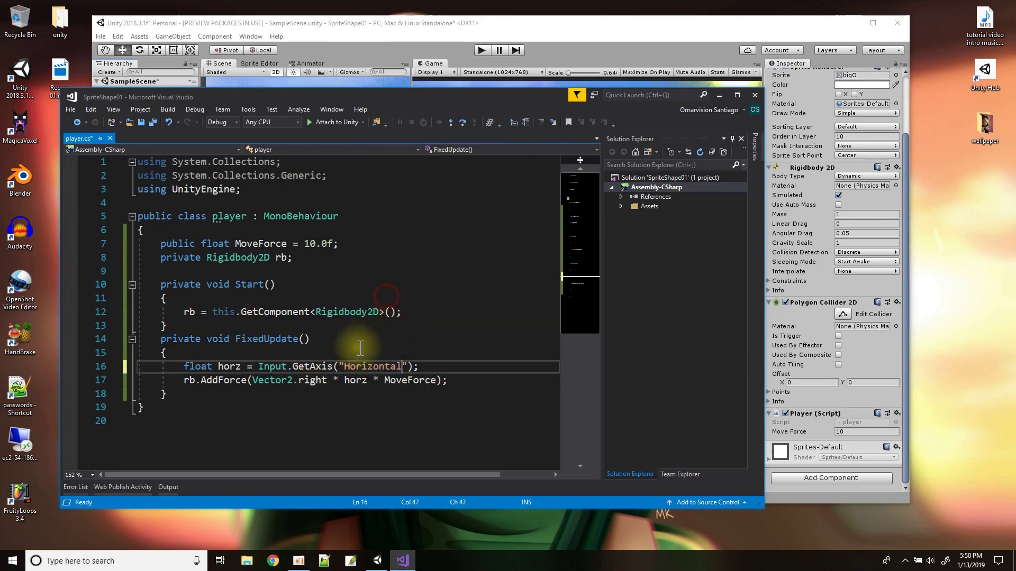
# Add the comment "// -1 .. 1" at the end of the GetAxis line and save the script
pyautogui.click(423, 366)
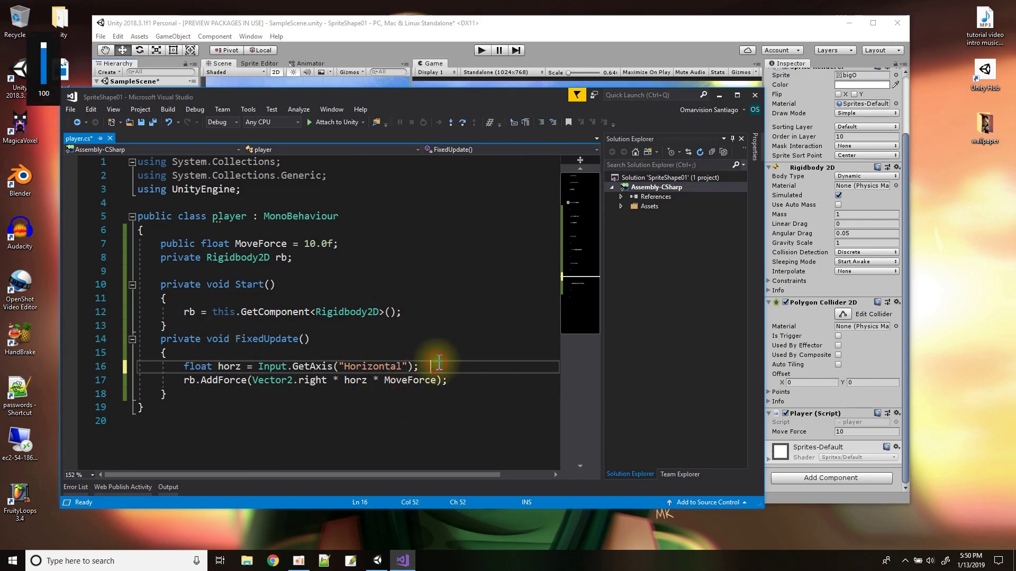
pyautogui.write('//-1 .. 1')
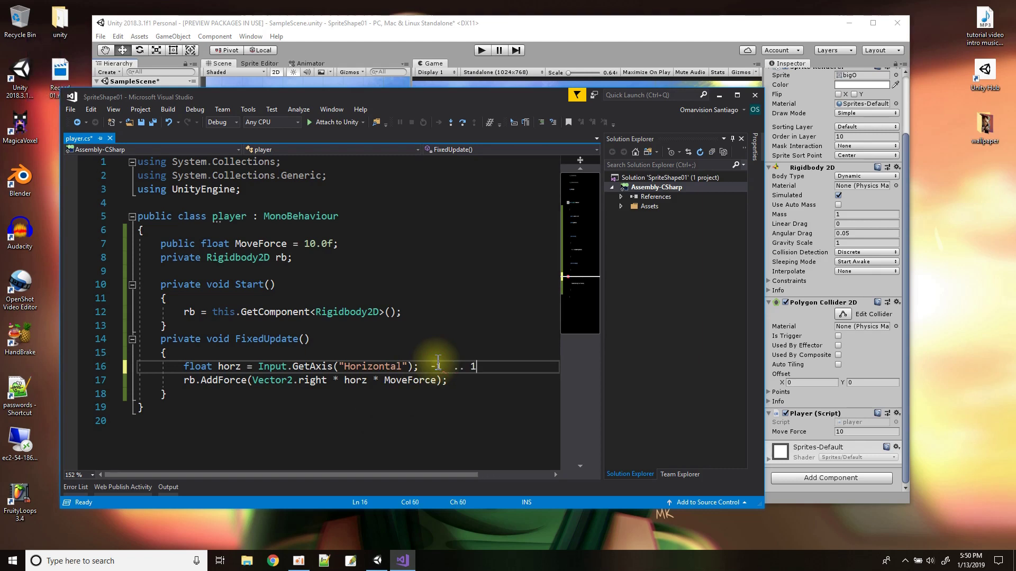
pyautogui.click(463, 314)
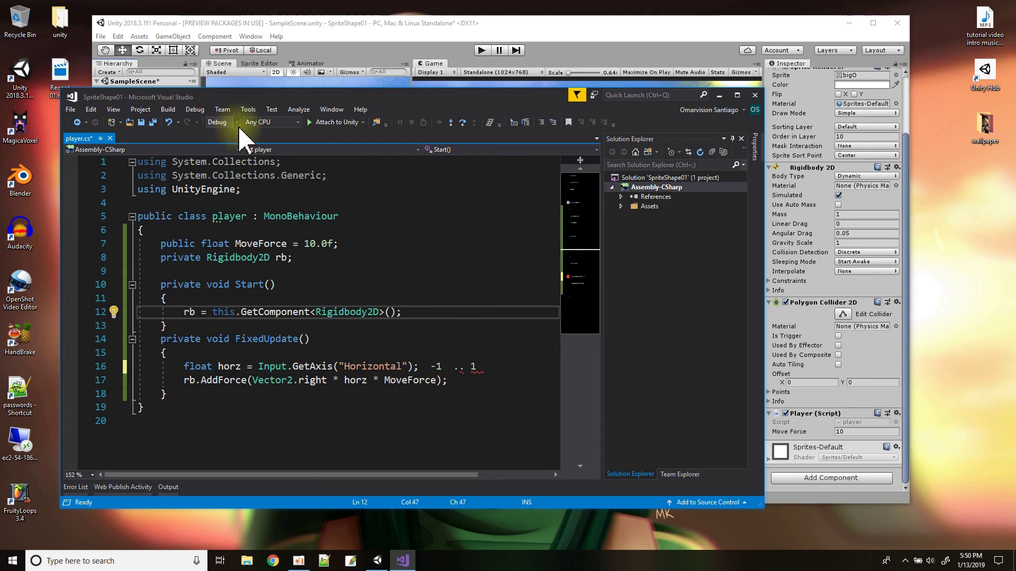
pyautogui.click(425, 367)
pyautogui.write('//')
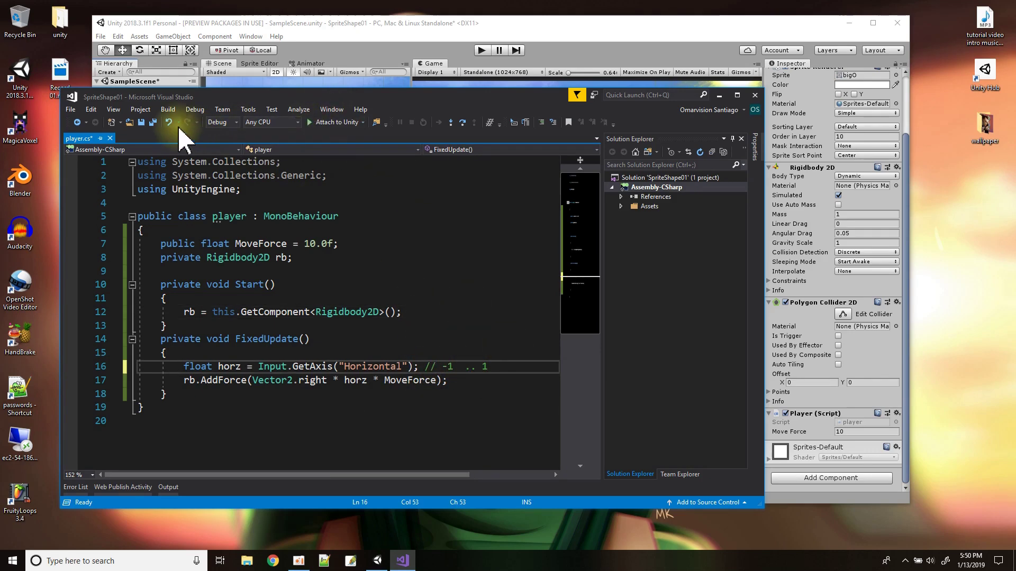
# Switch back to Unity and set the system speaker volume to 67
pyautogui.moveTo(299, 29); pyautogui.dragTo(299, 33)
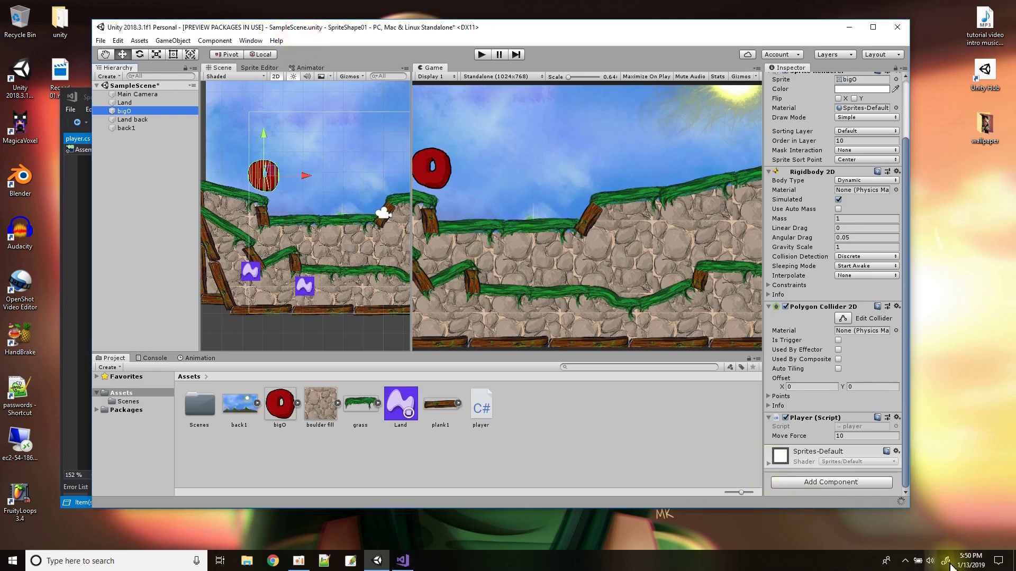
pyautogui.click(931, 561)
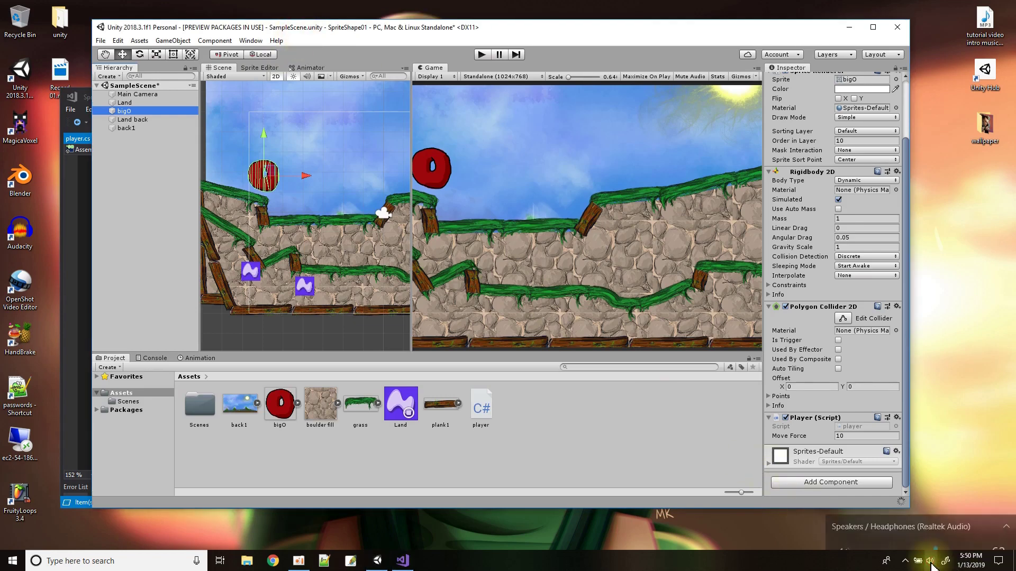
pyautogui.moveTo(936, 536)
pyautogui.mouseDown()
pyautogui.moveTo(925, 539)
pyautogui.moveTo(941, 537)
pyautogui.mouseUp()
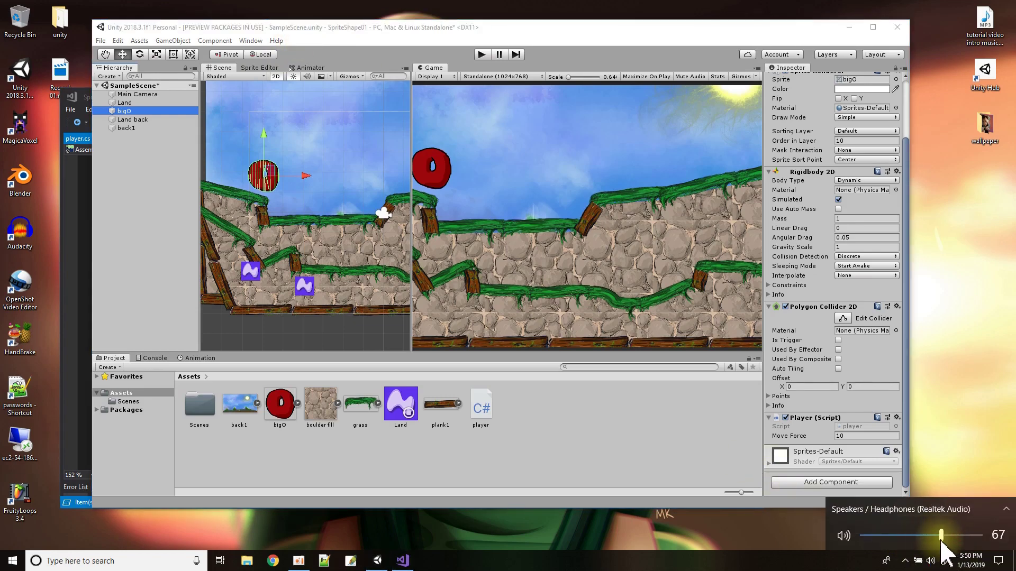
pyautogui.click(930, 564)
# Test the scene in play mode by moving bigO to the right across the terrain, and stop the game
pyautogui.click(482, 55)
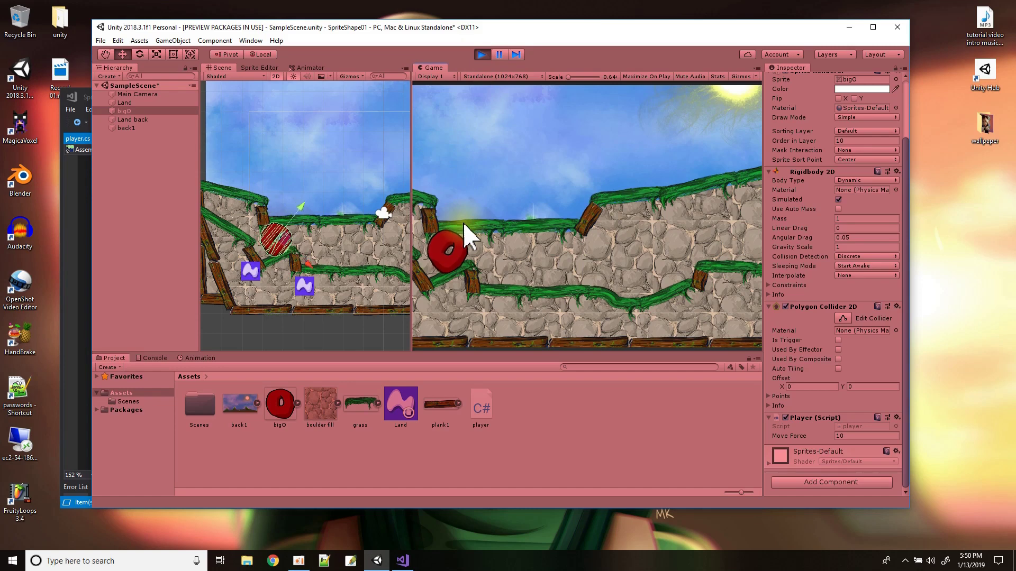
pyautogui.press('Right')
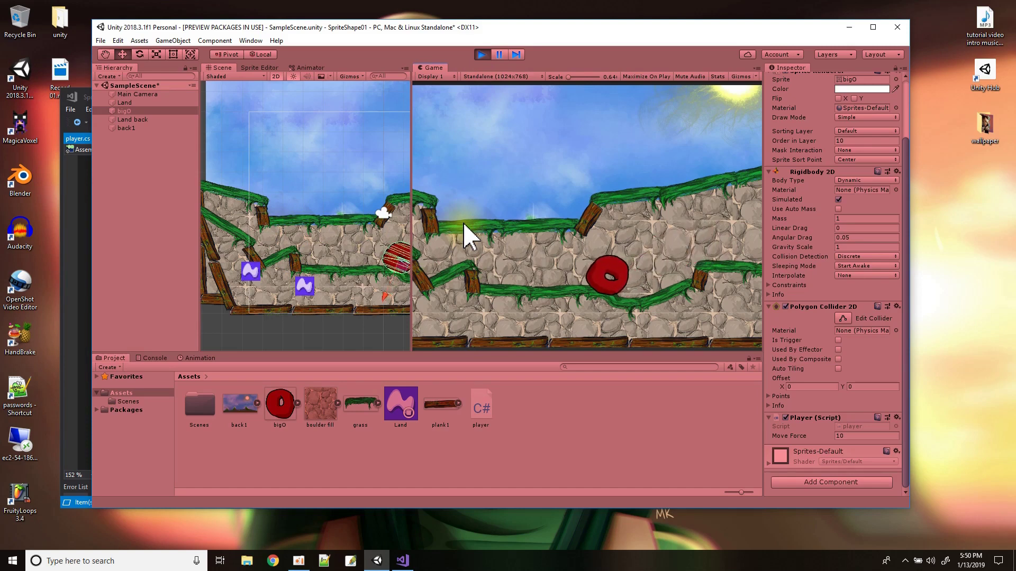
pyautogui.click(482, 55)
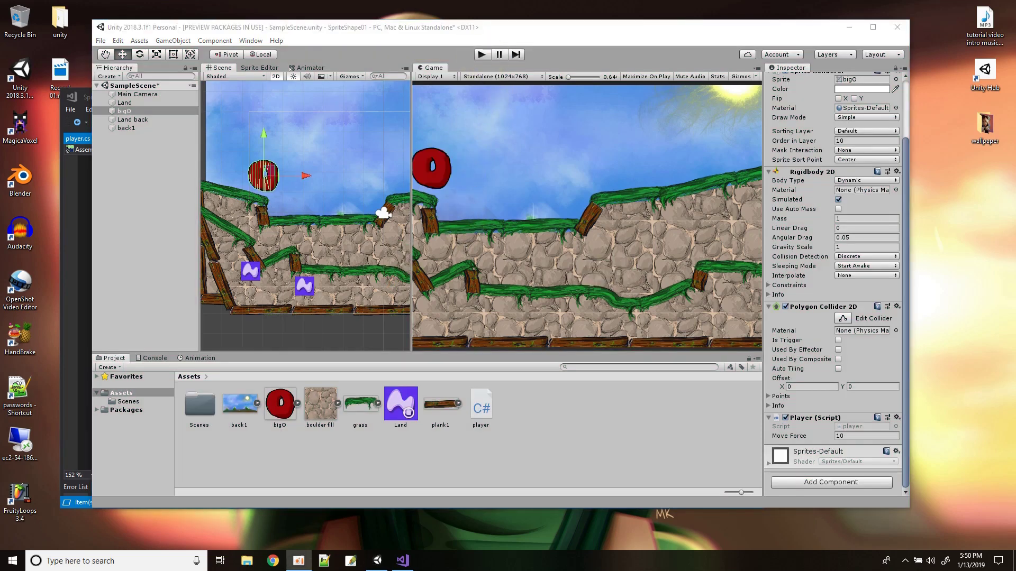